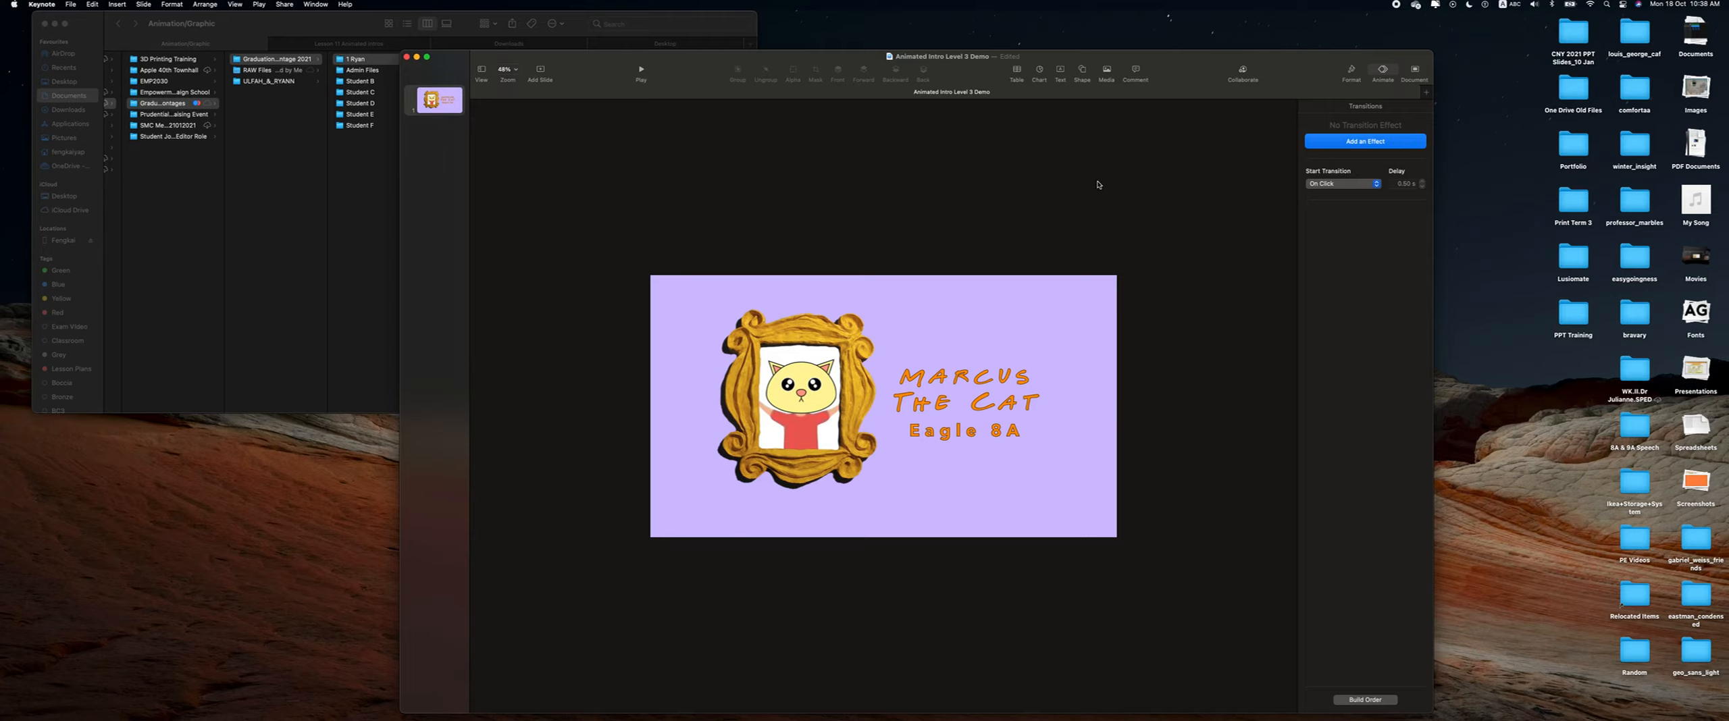
Shift the framed cat slightly left and reposition the title group slightly higher beside it.
click(1015, 379)
drag(1013, 381, 1024, 370)
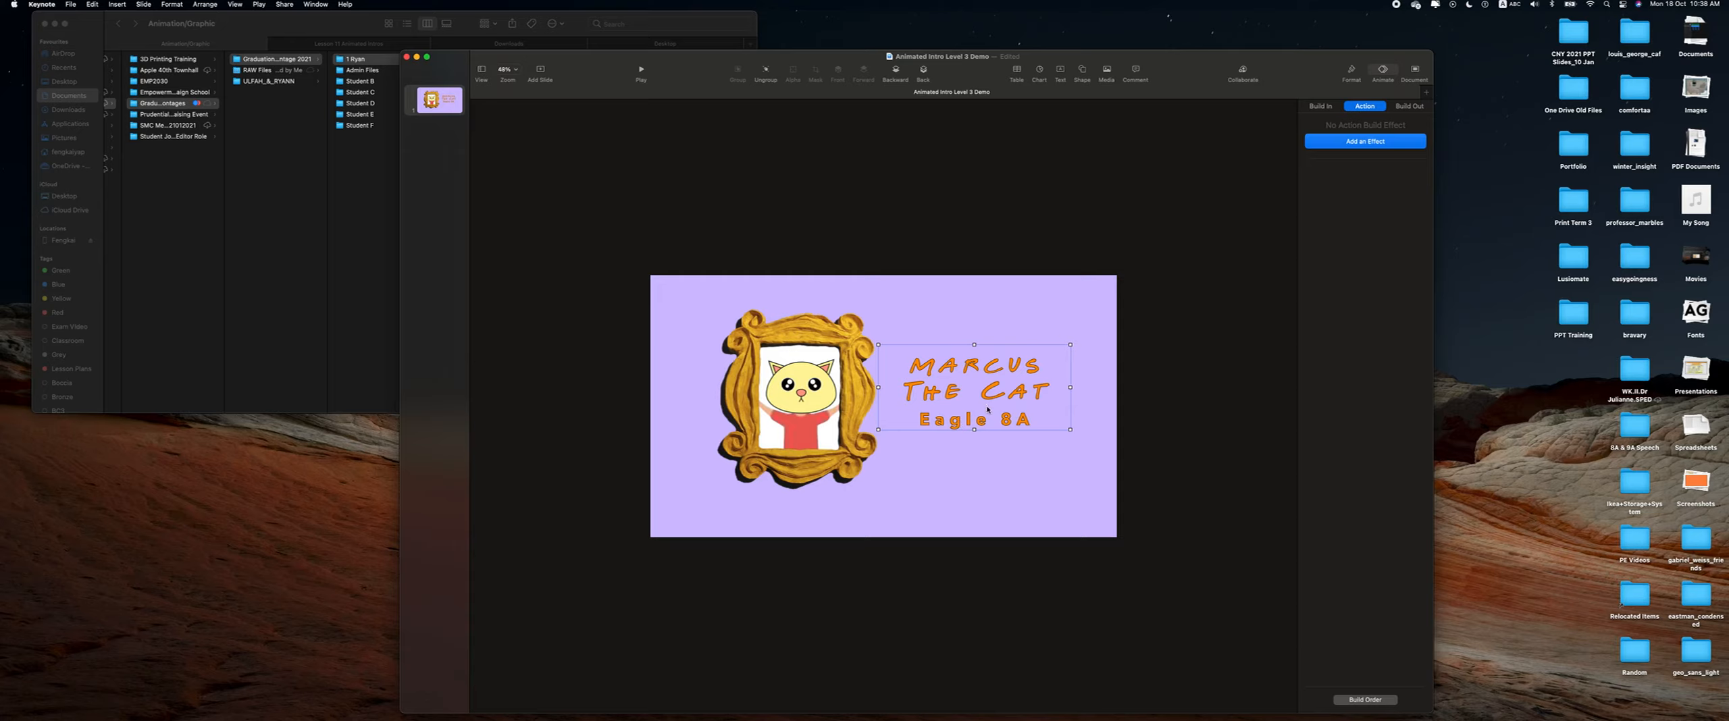
drag(1005, 399, 996, 402)
drag(823, 427, 813, 427)
click(937, 403)
click(960, 397)
drag(961, 396, 969, 398)
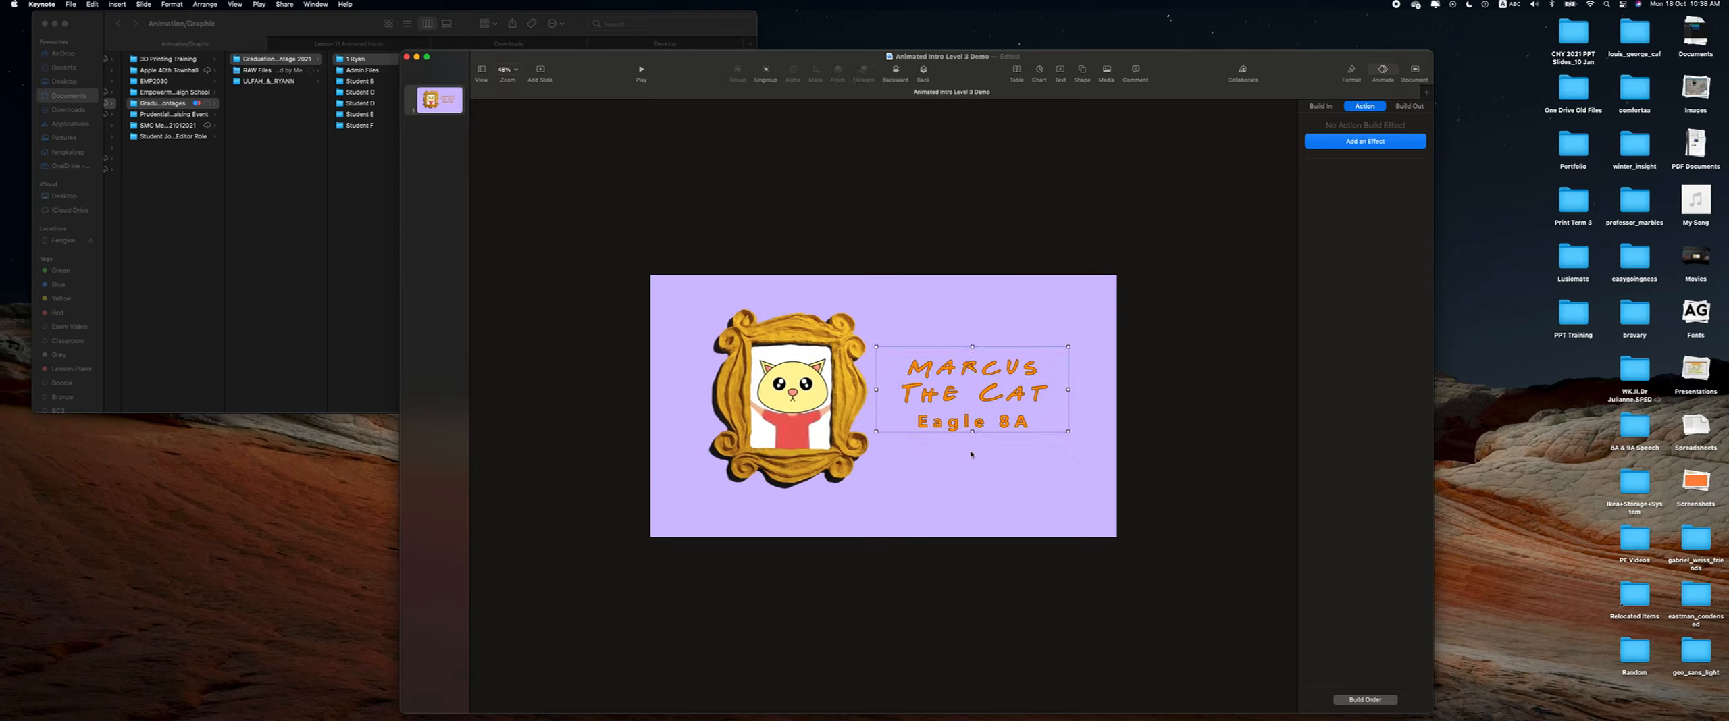
click(976, 477)
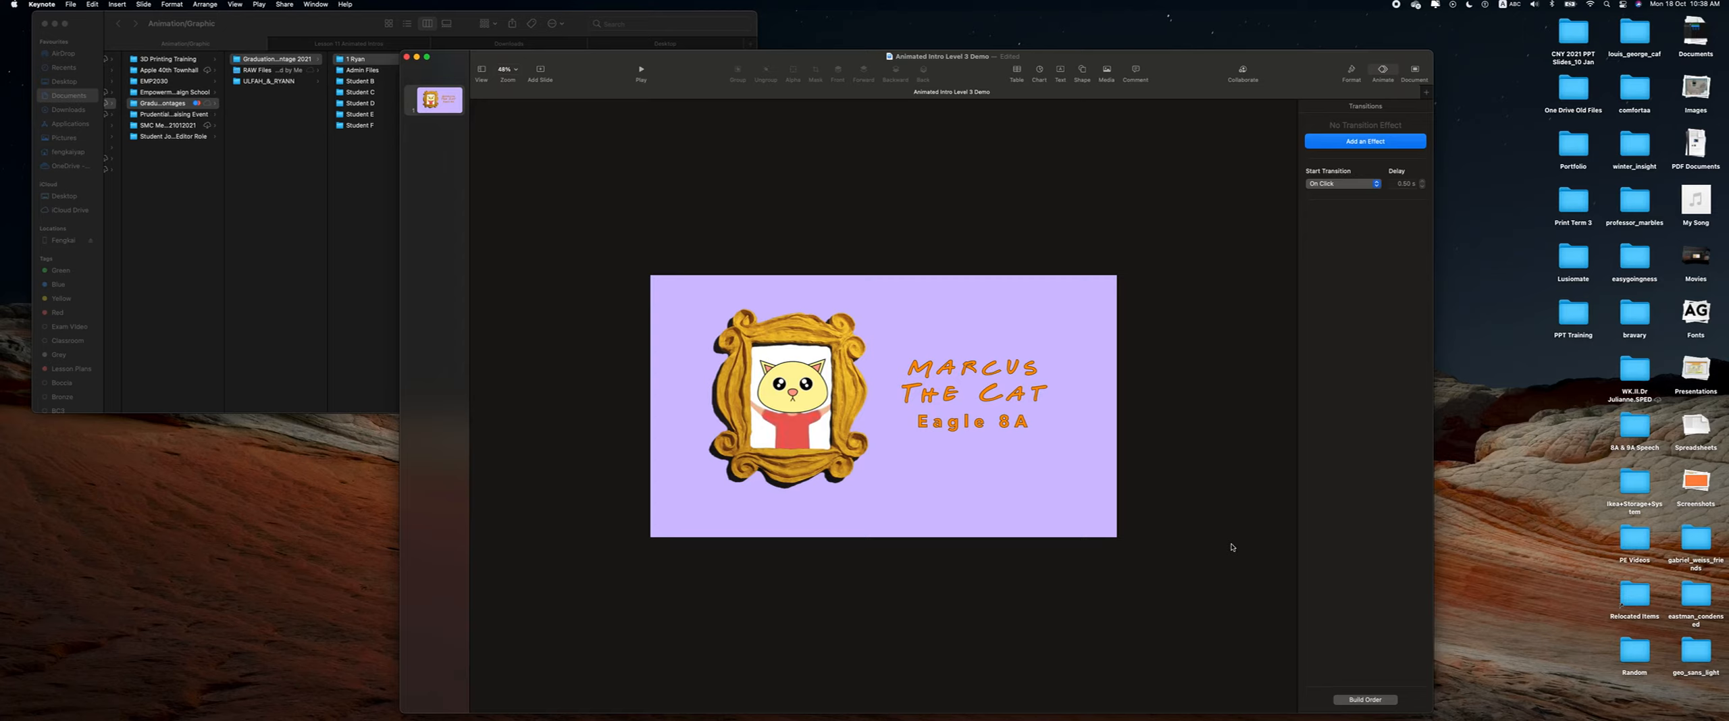
Insert the Friends sofa image from the Animation/Graphic folder onto the slide and enlarge it to about 1202 pt wide.
click(363, 28)
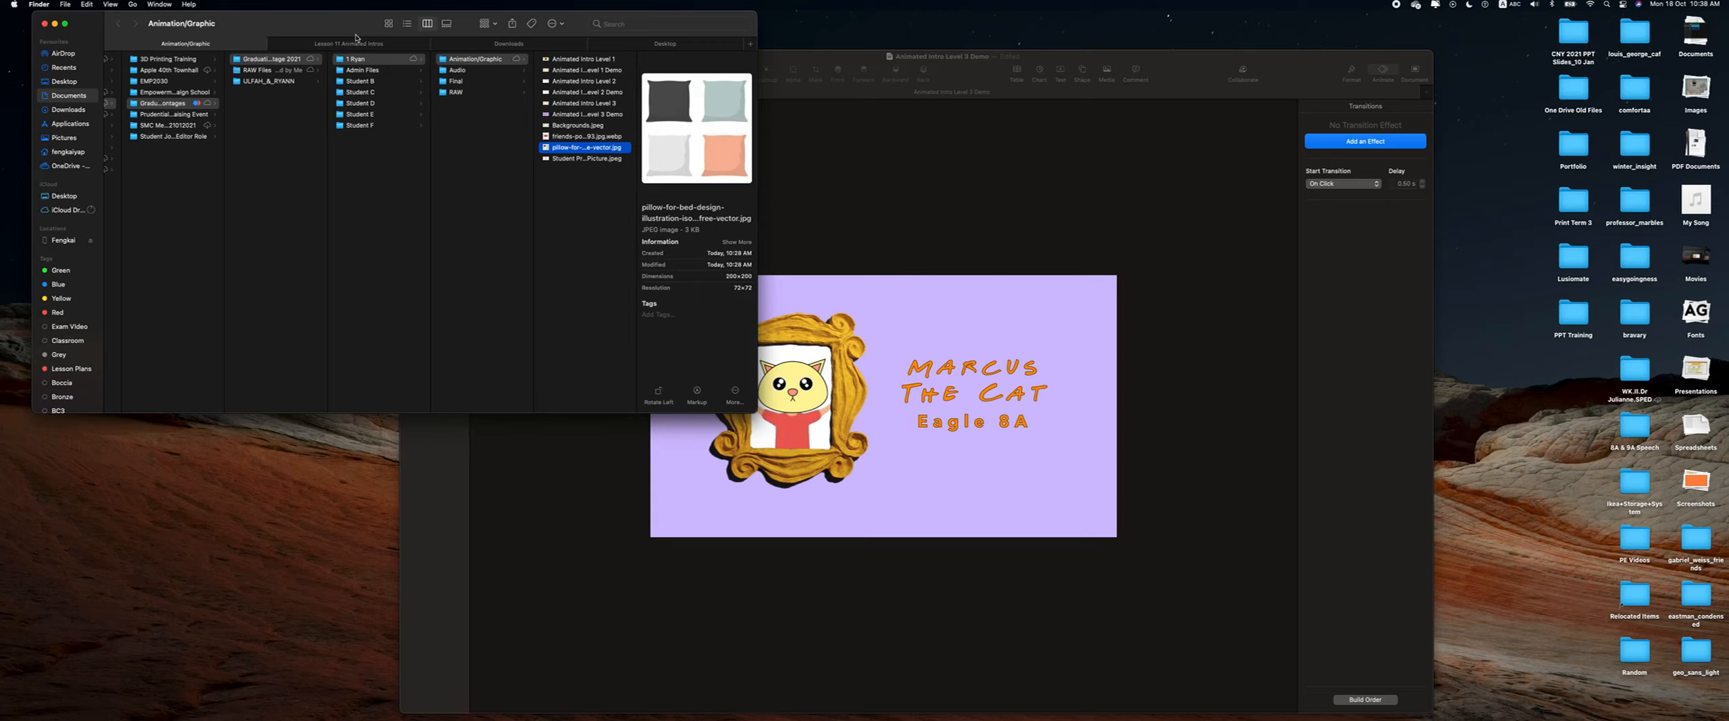
drag(593, 137, 983, 304)
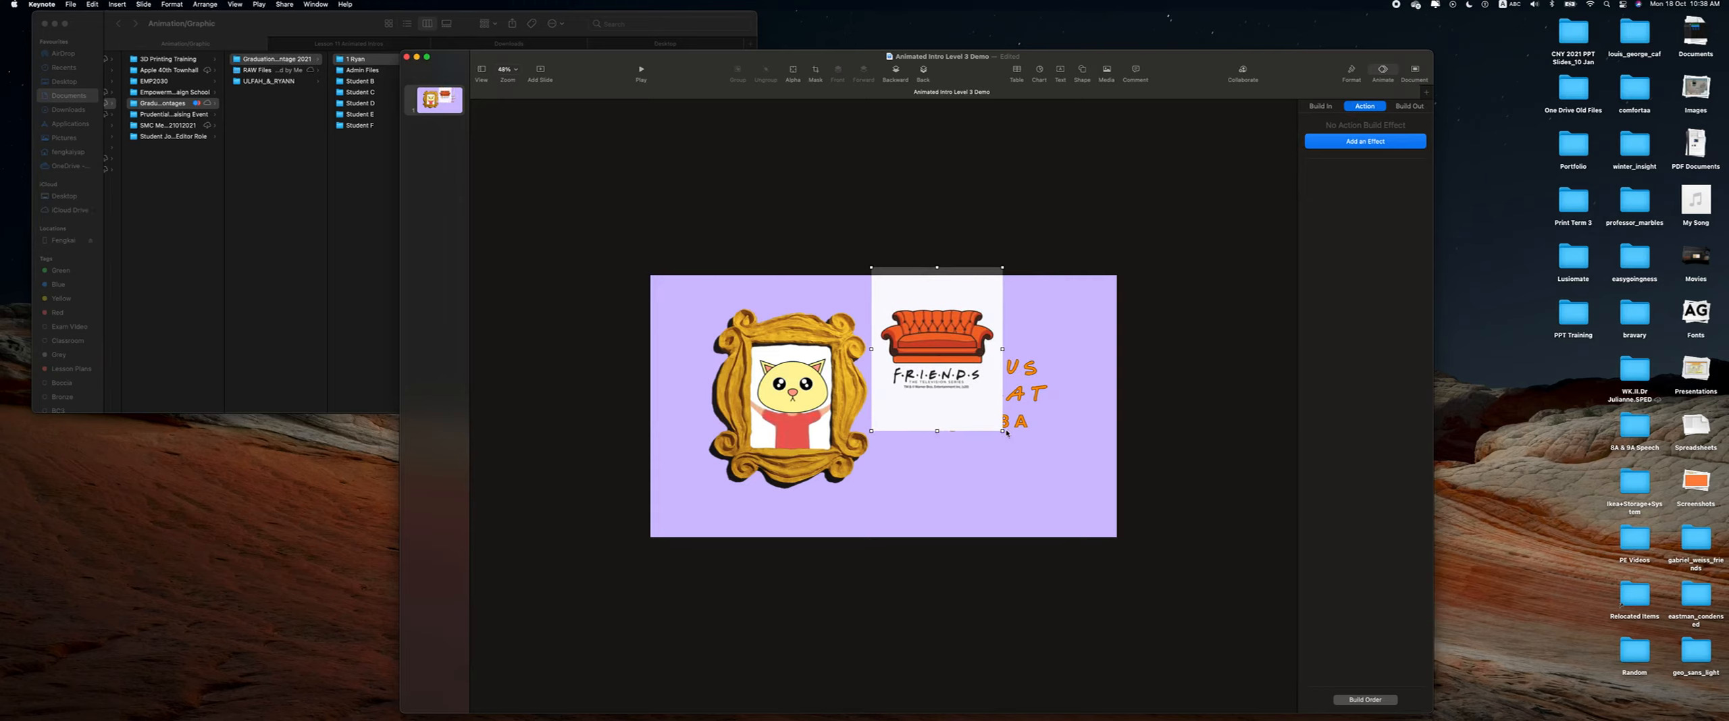
drag(1003, 431, 1203, 615)
drag(1100, 514, 1060, 506)
drag(1002, 452, 1148, 517)
click(925, 369)
click(1157, 466)
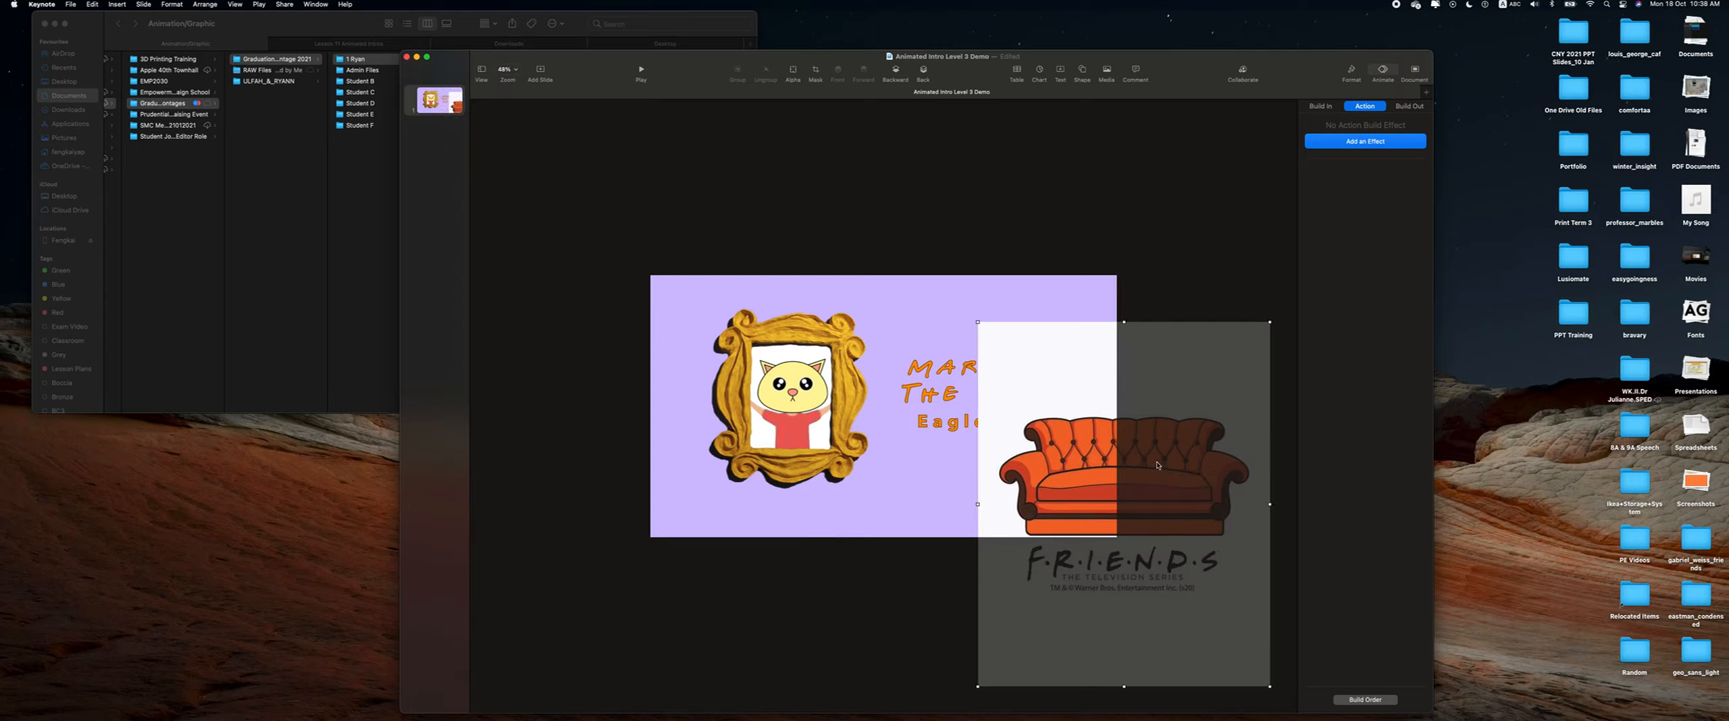
drag(1173, 493, 996, 465)
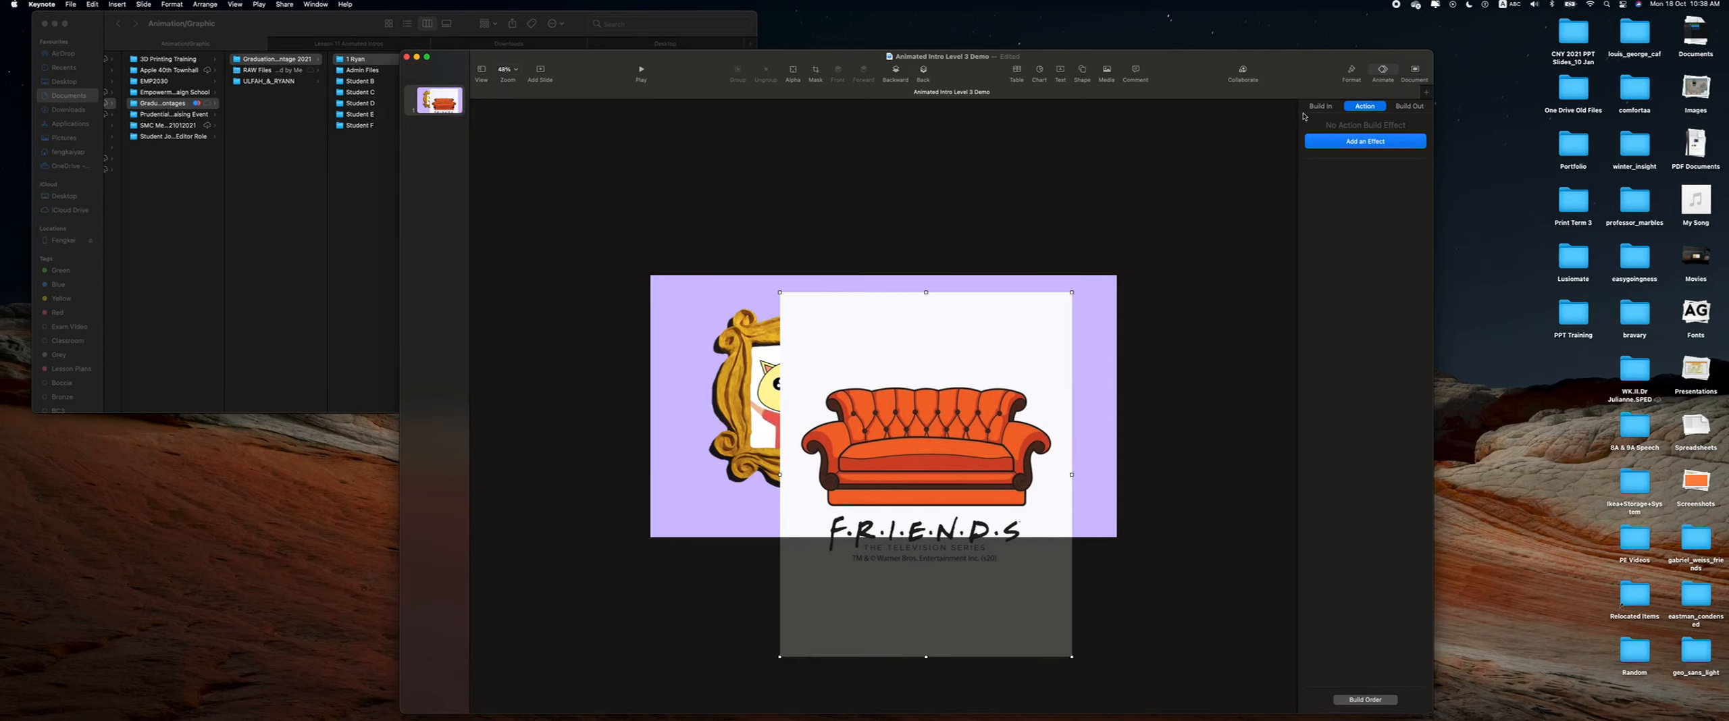
Mask the sofa image to cut away the empty area above the sofa and the FRIENDS lettering below it.
click(1352, 71)
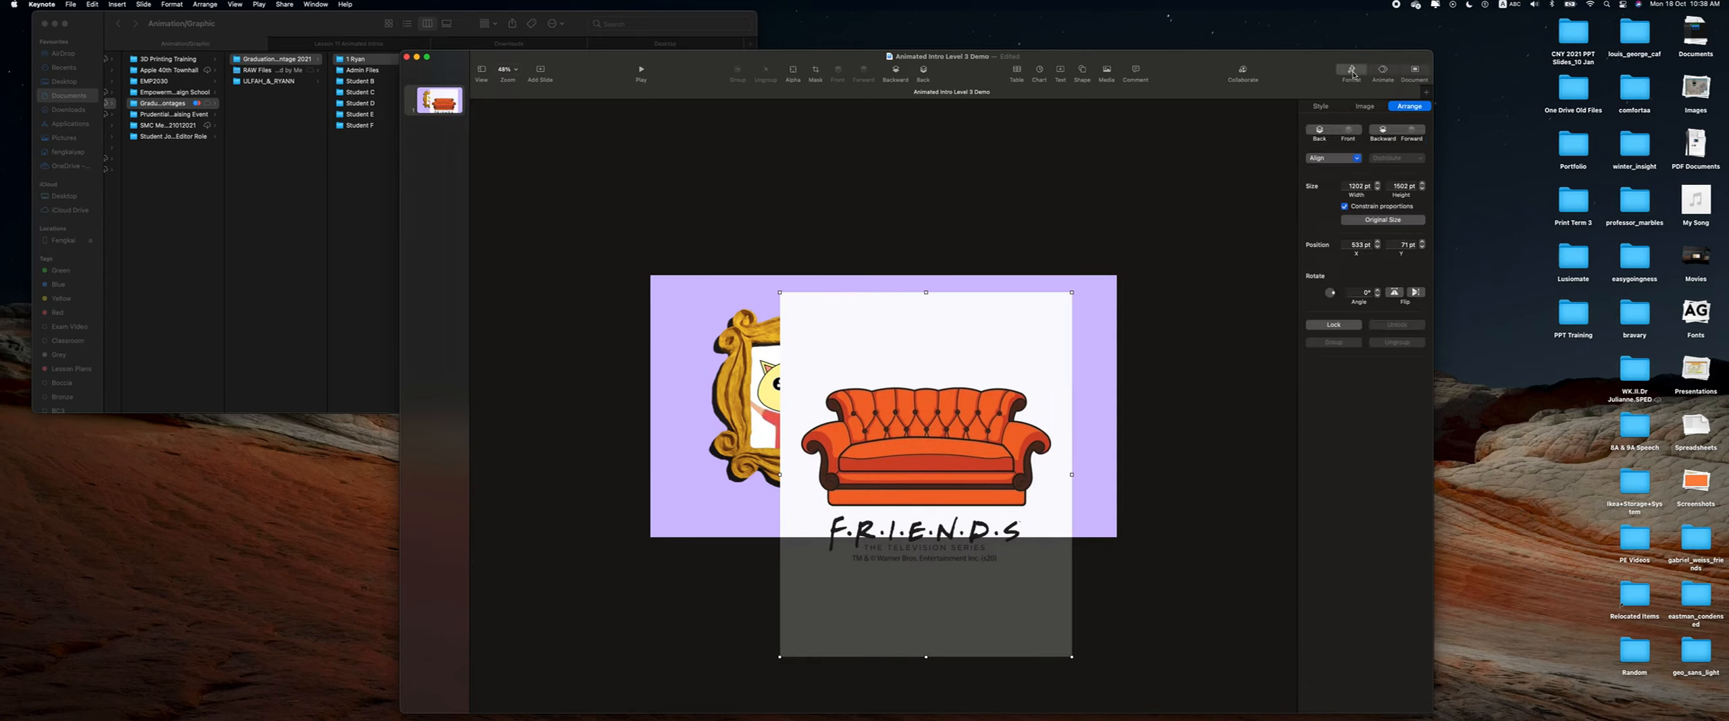
click(1365, 106)
click(1365, 191)
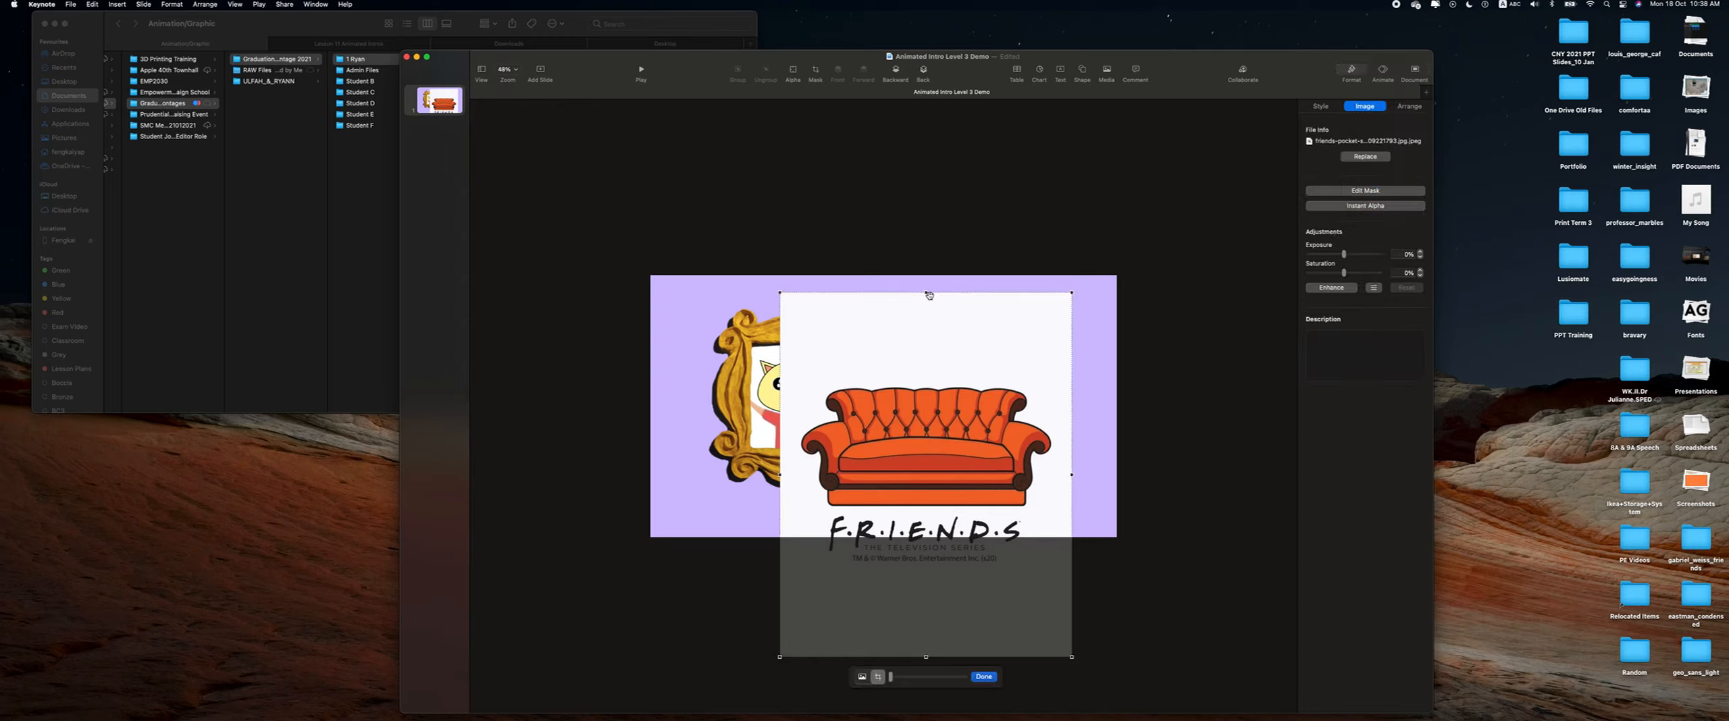
drag(929, 295, 926, 379)
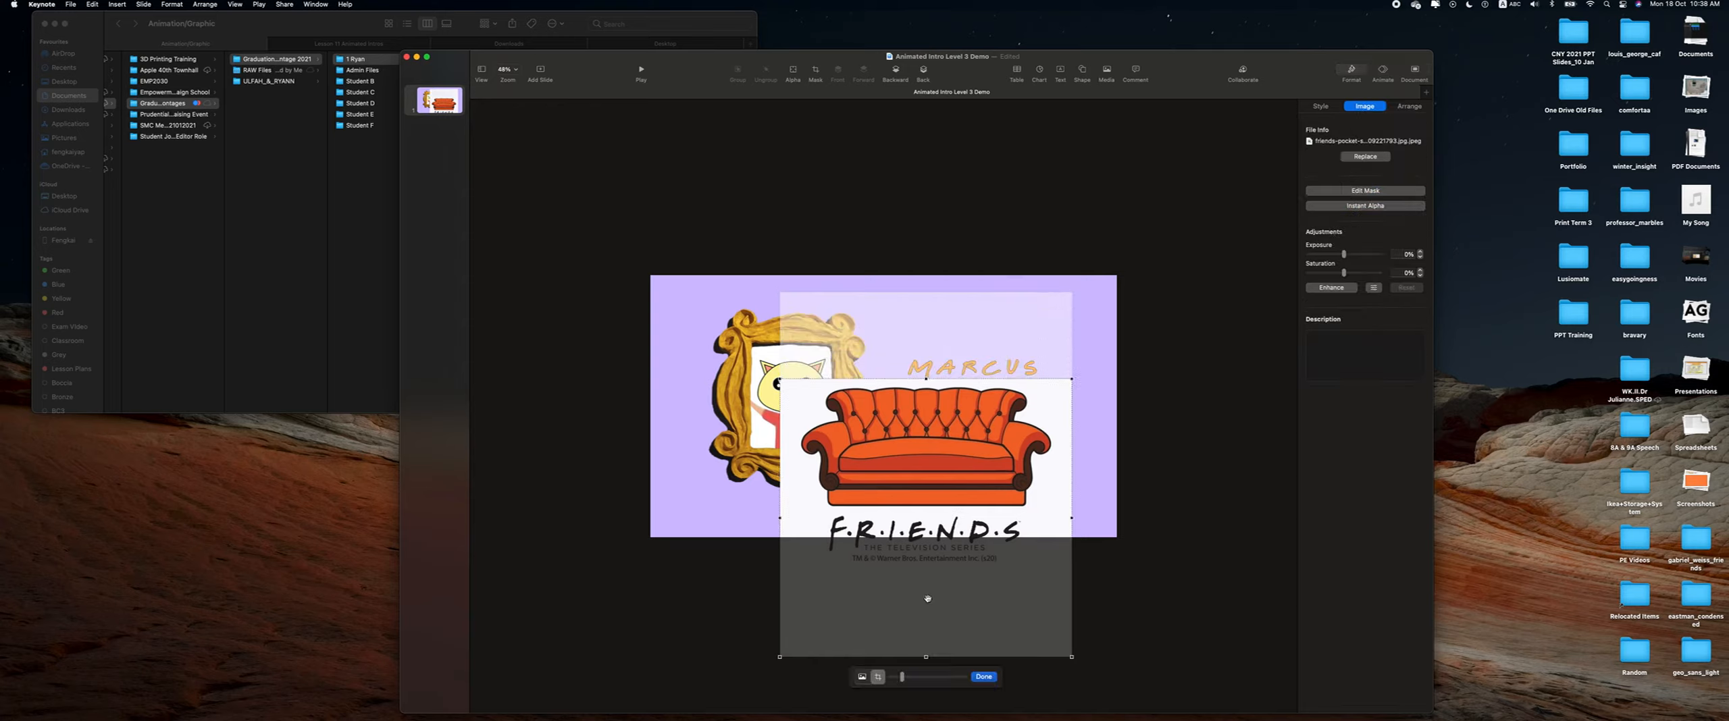
drag(926, 657, 951, 516)
click(986, 677)
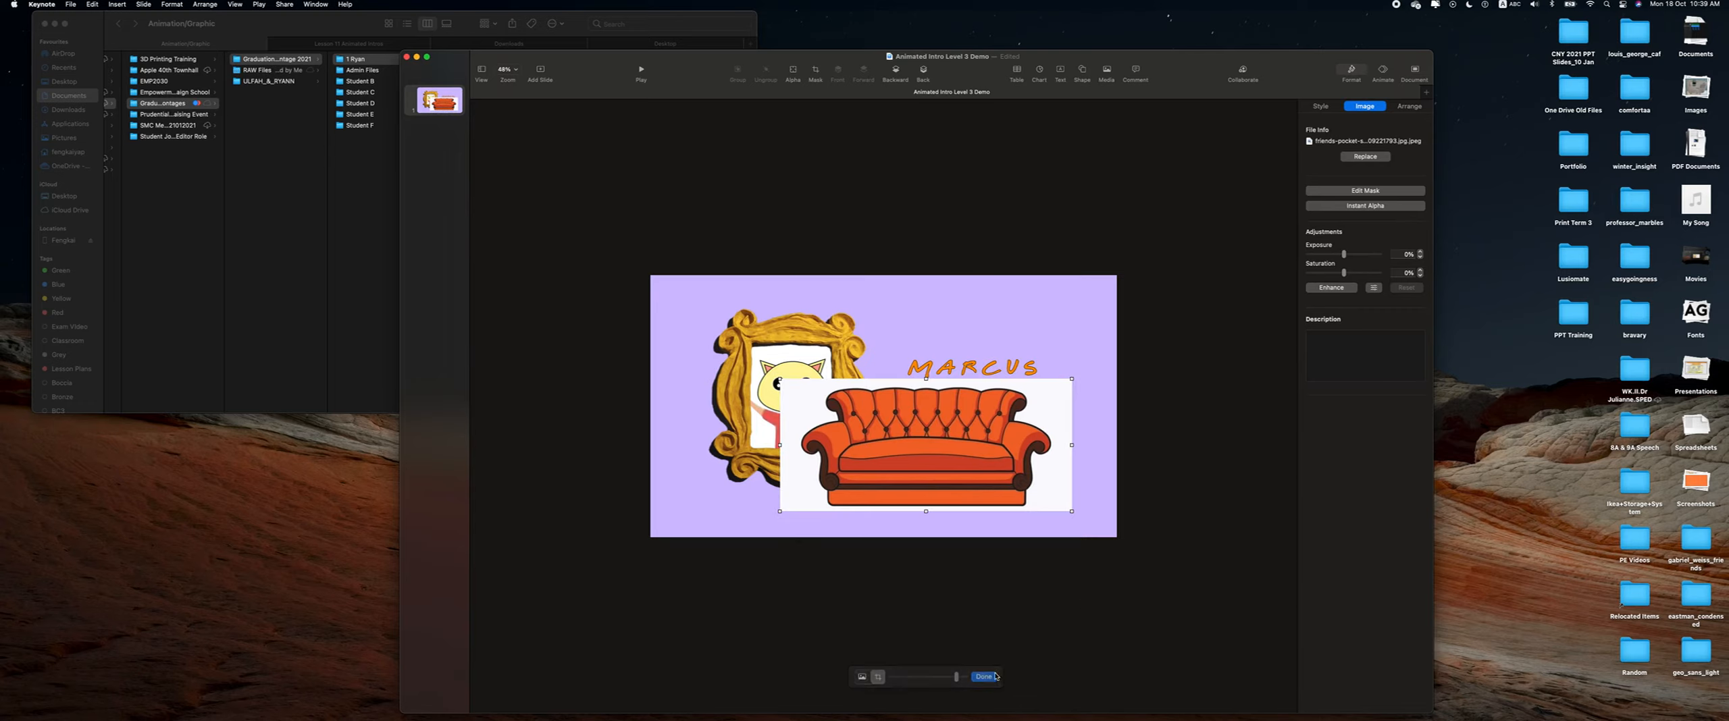
Remove the sofa image's white background with Instant Alpha and place the sofa in front of the framed cat.
click(1376, 206)
drag(1010, 361, 1018, 361)
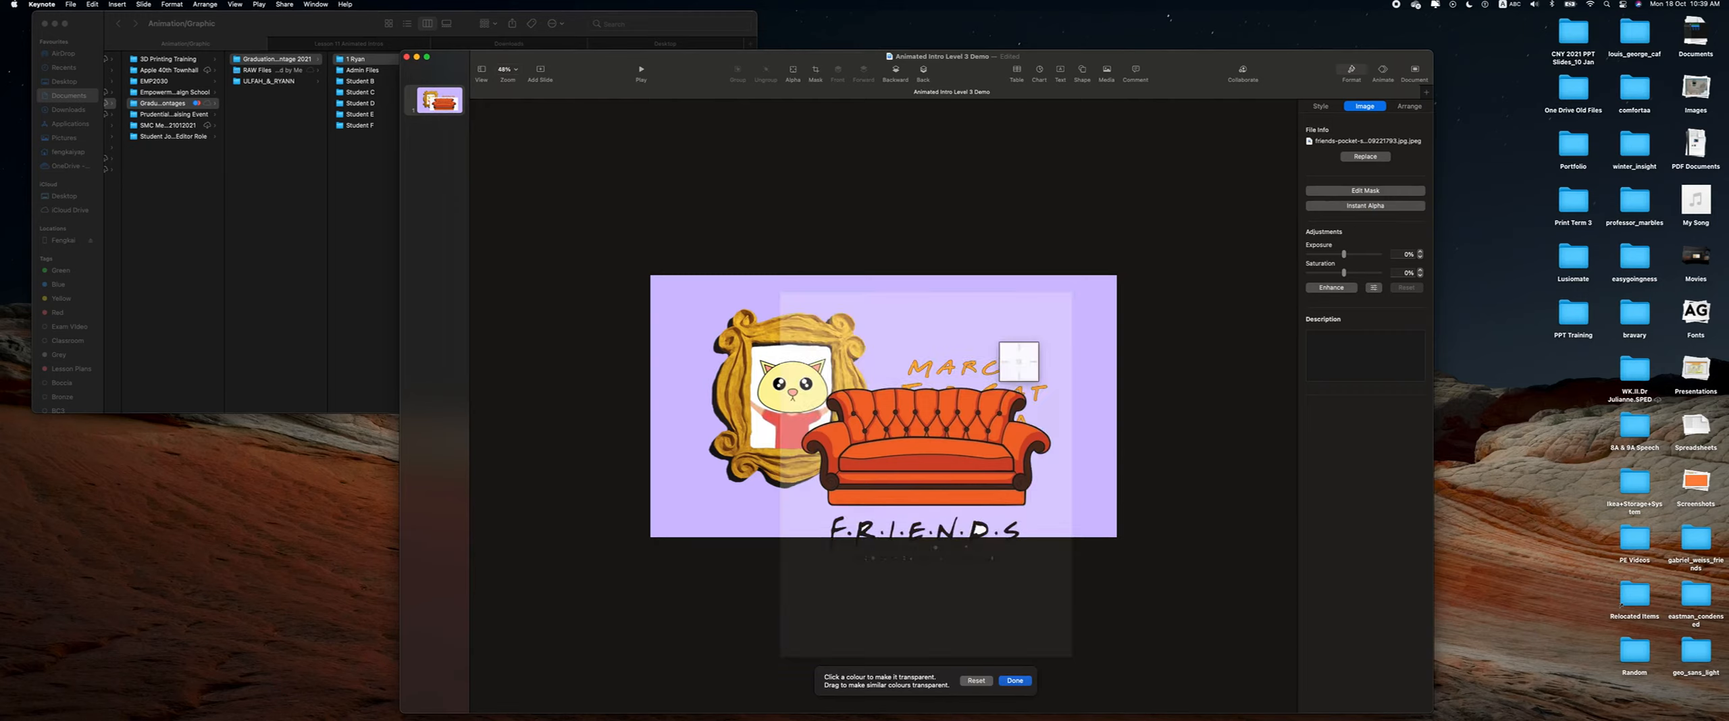
click(1015, 681)
drag(952, 456, 907, 466)
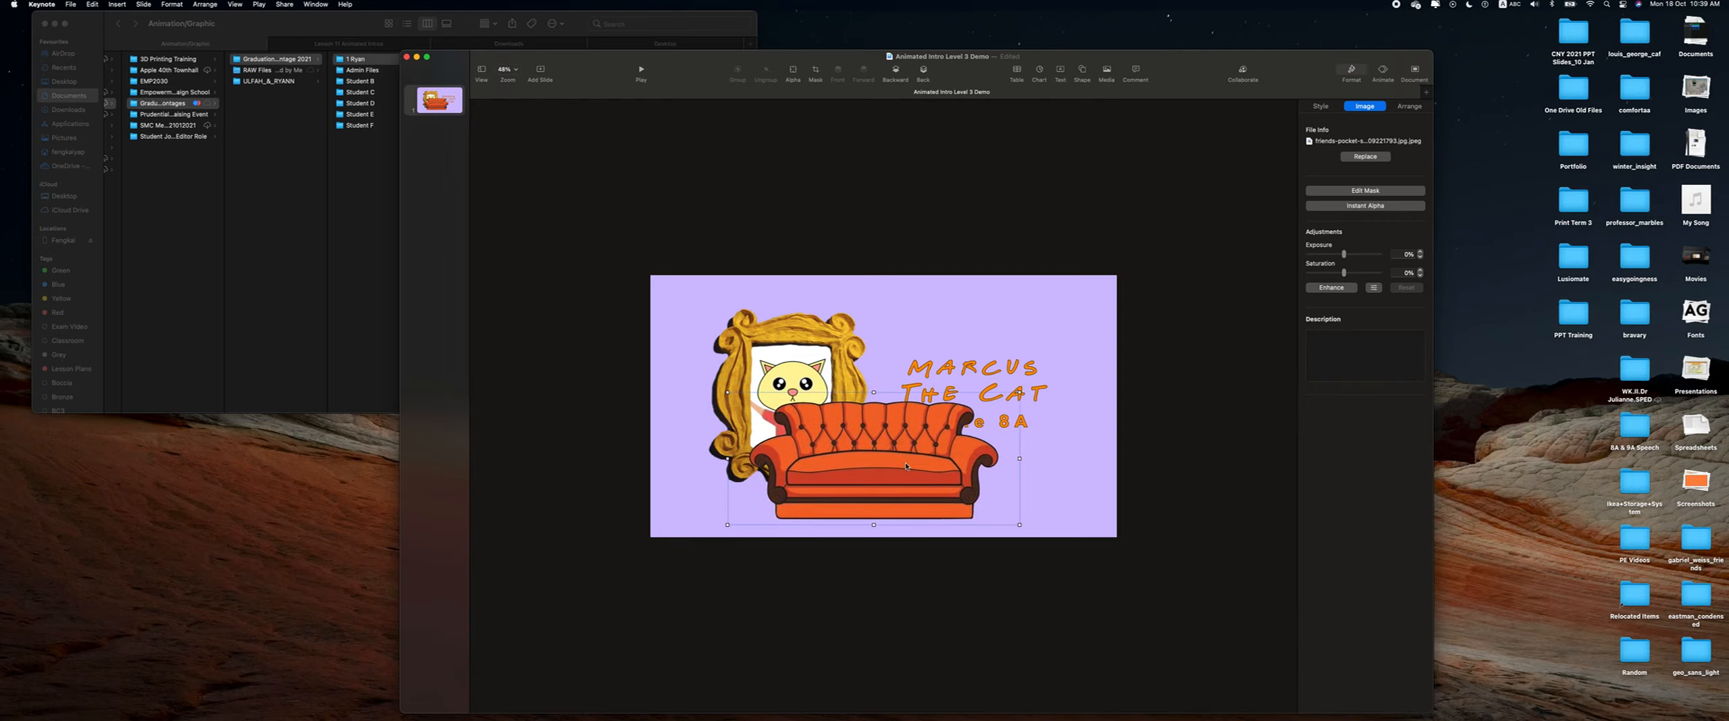
Stretch the sofa horizontally to about 2140 pt wide and centre it along the slide's lower edge.
click(1408, 108)
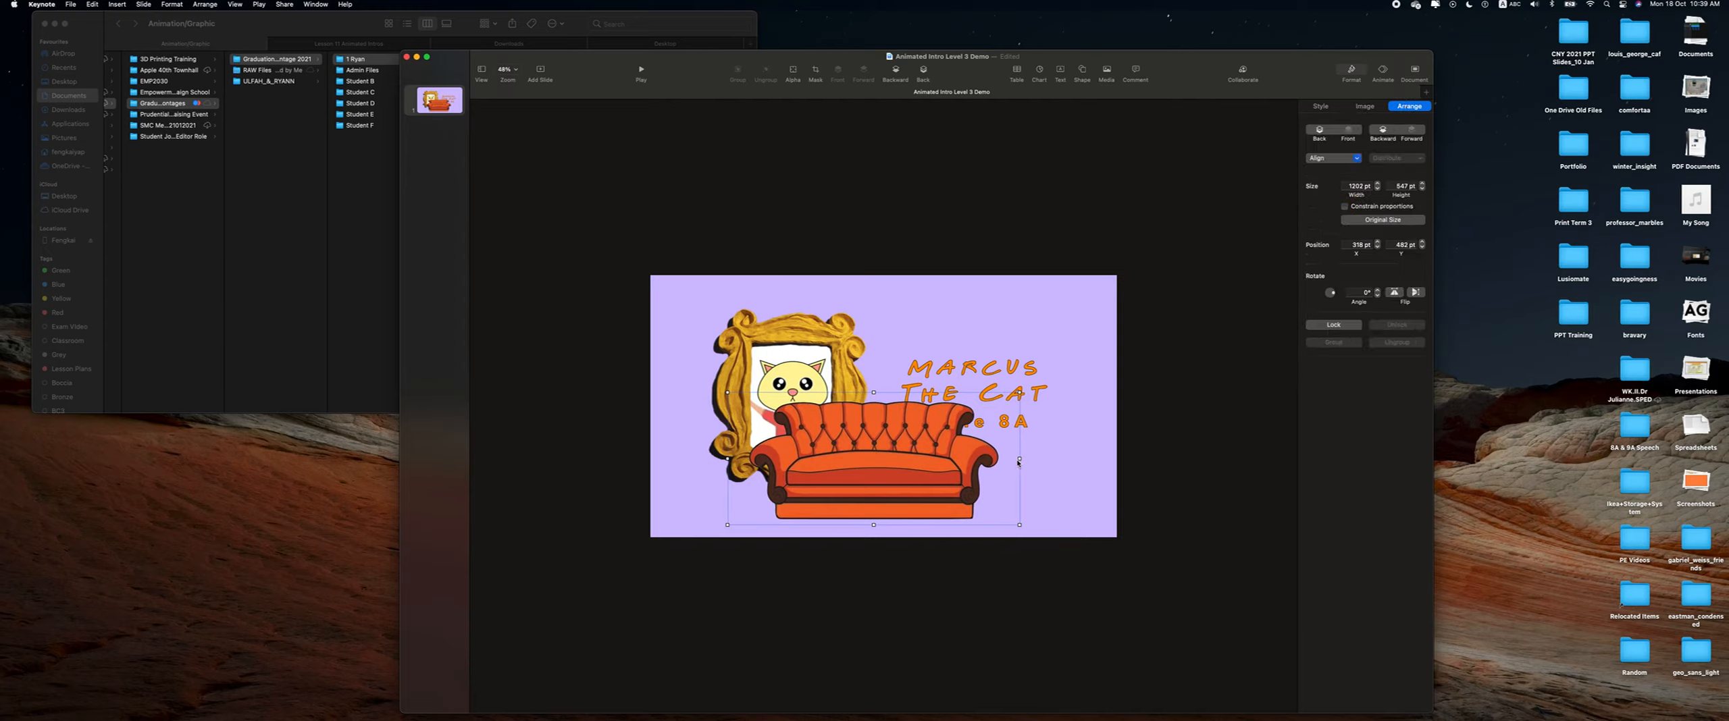
drag(1019, 459, 1219, 467)
drag(1056, 469, 955, 479)
drag(1122, 470, 1149, 469)
drag(1064, 467, 981, 484)
Send the sofa to the back and reposition the framed cat and the title group over its backrest.
click(1006, 369)
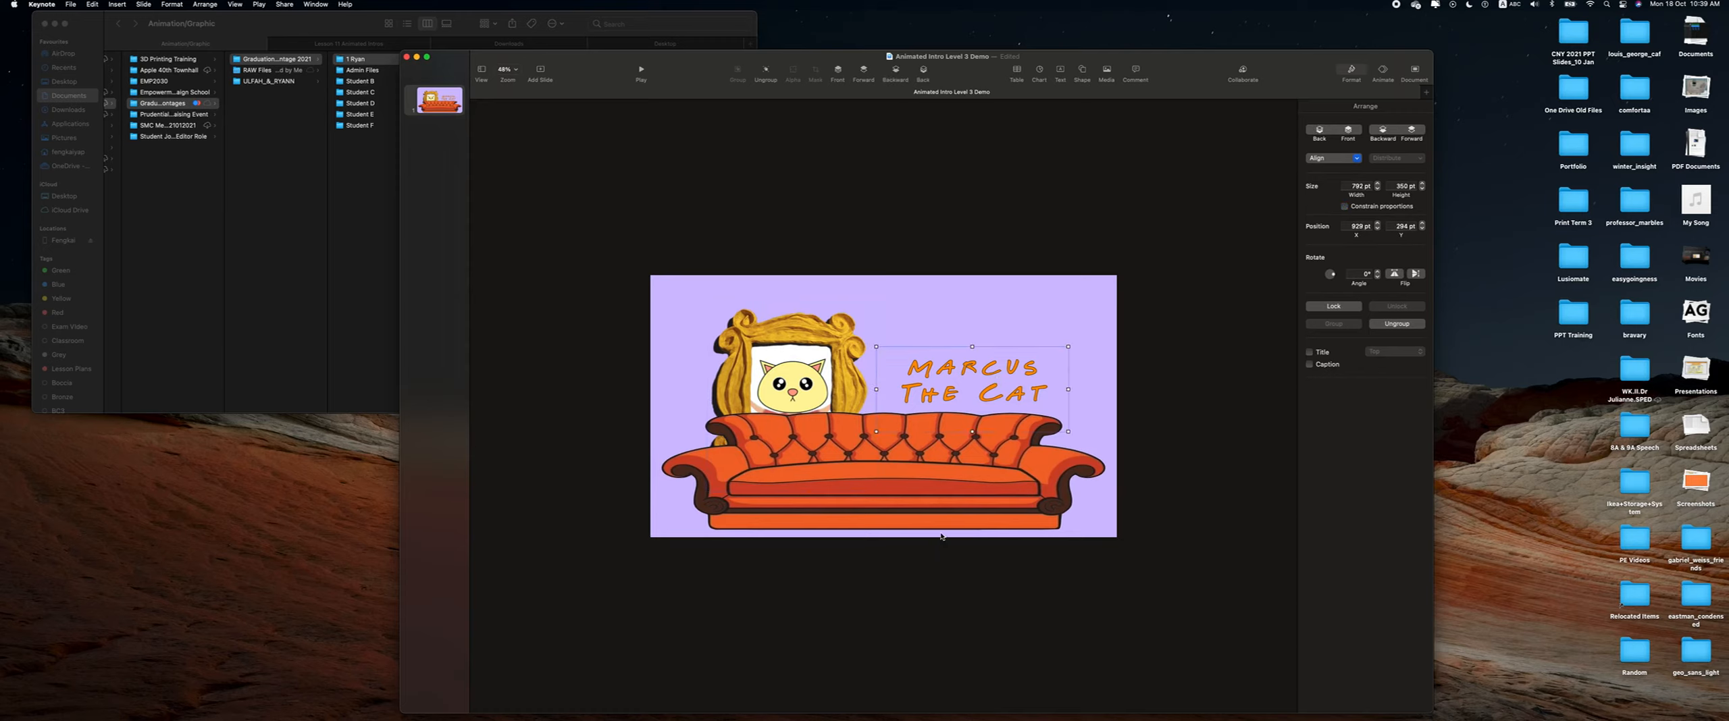
click(939, 504)
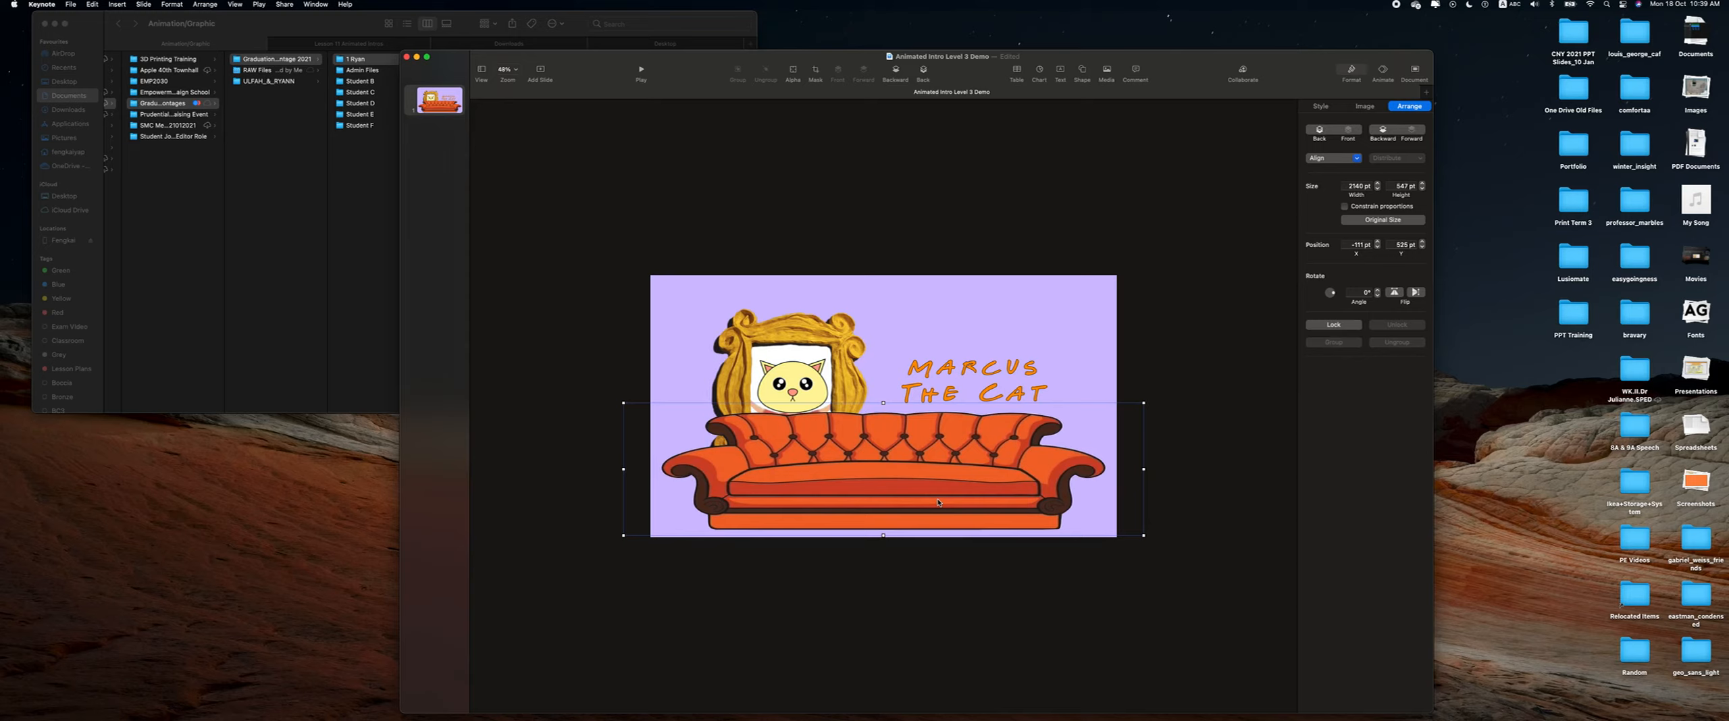
click(924, 72)
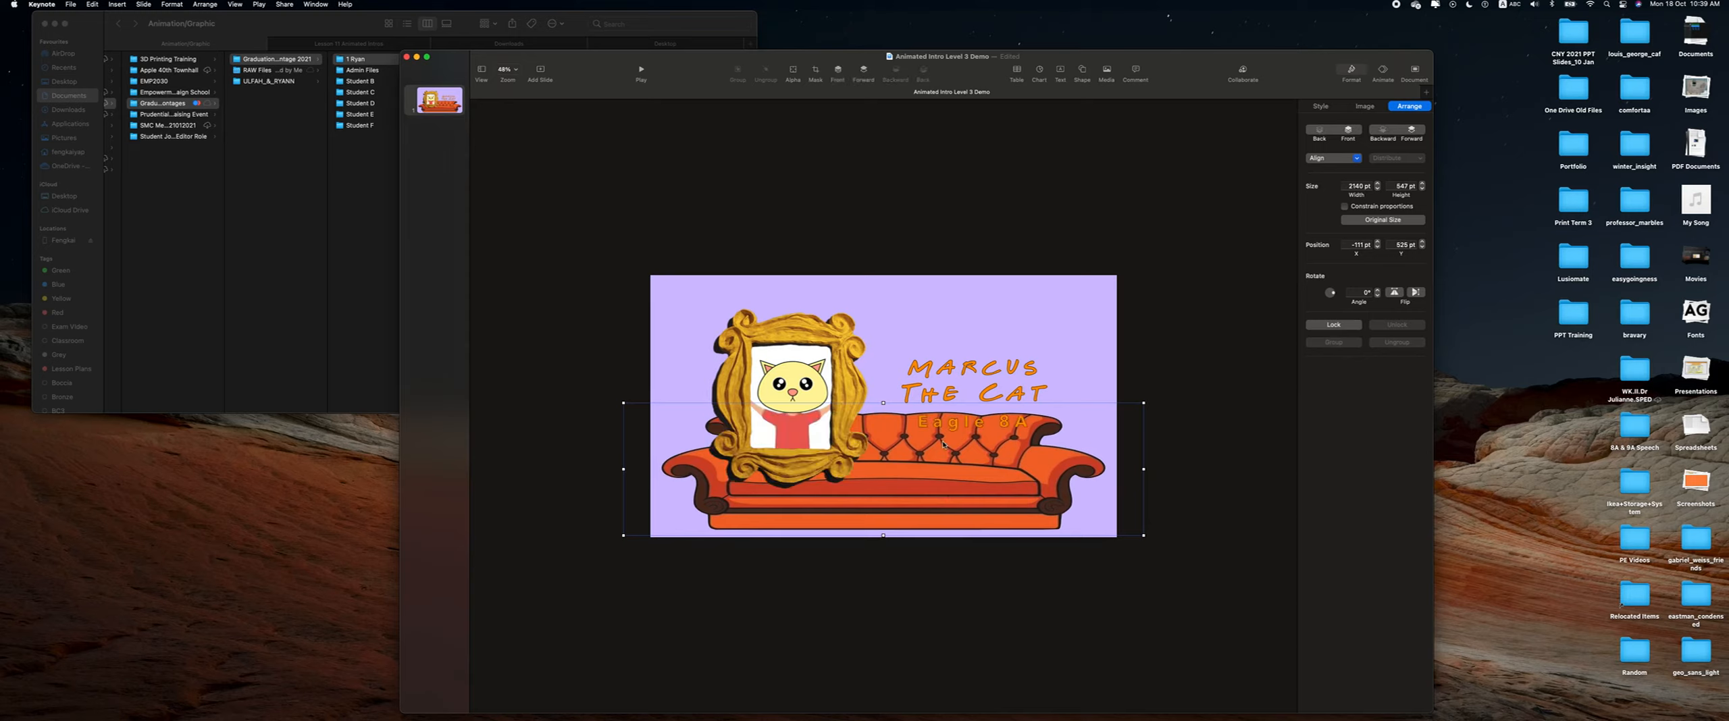
drag(823, 472, 845, 454)
drag(983, 396, 972, 433)
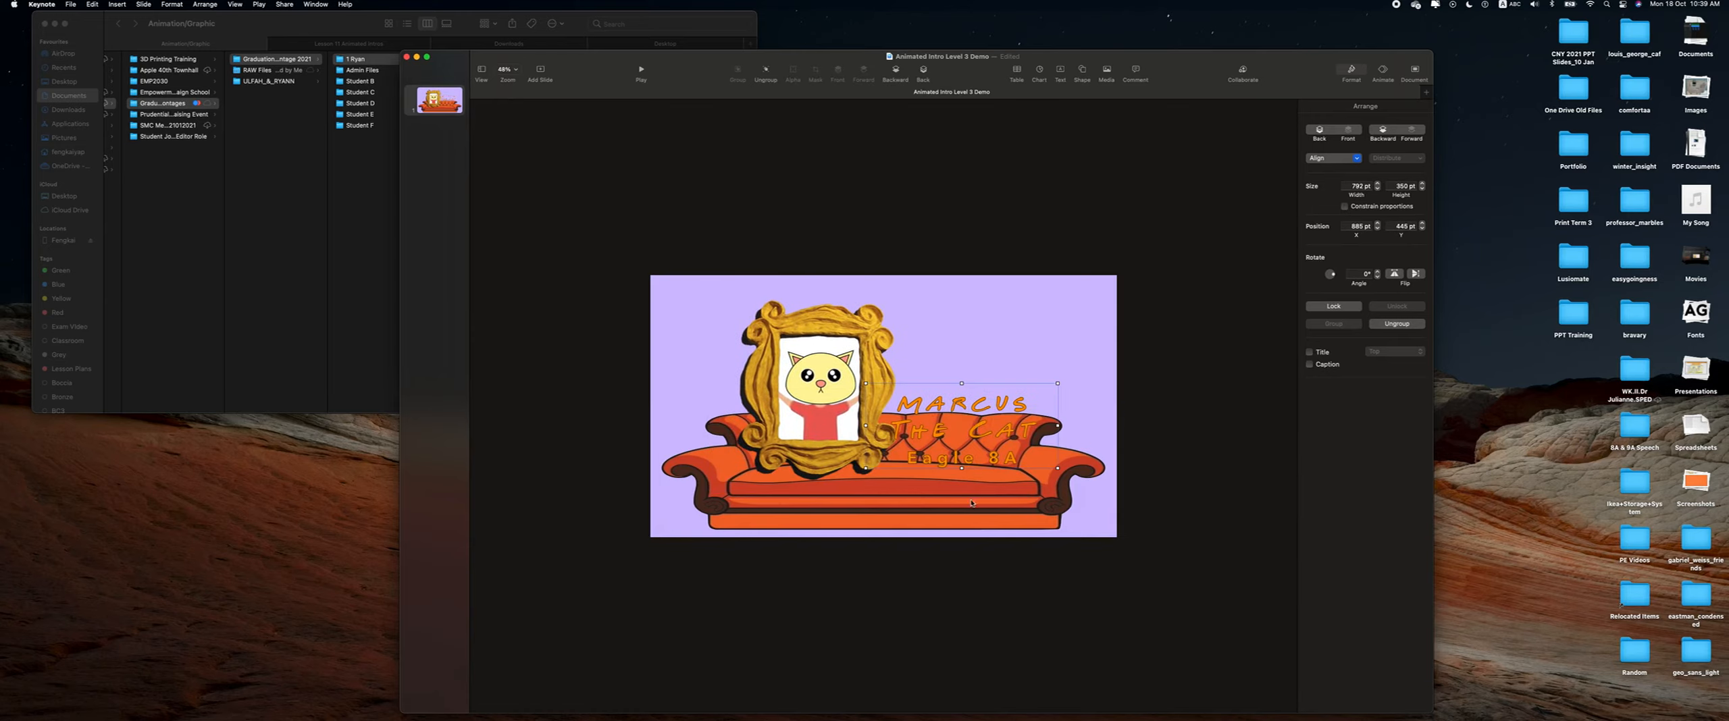
Widen the sofa slightly while keeping it along the slide's lower edge.
click(907, 499)
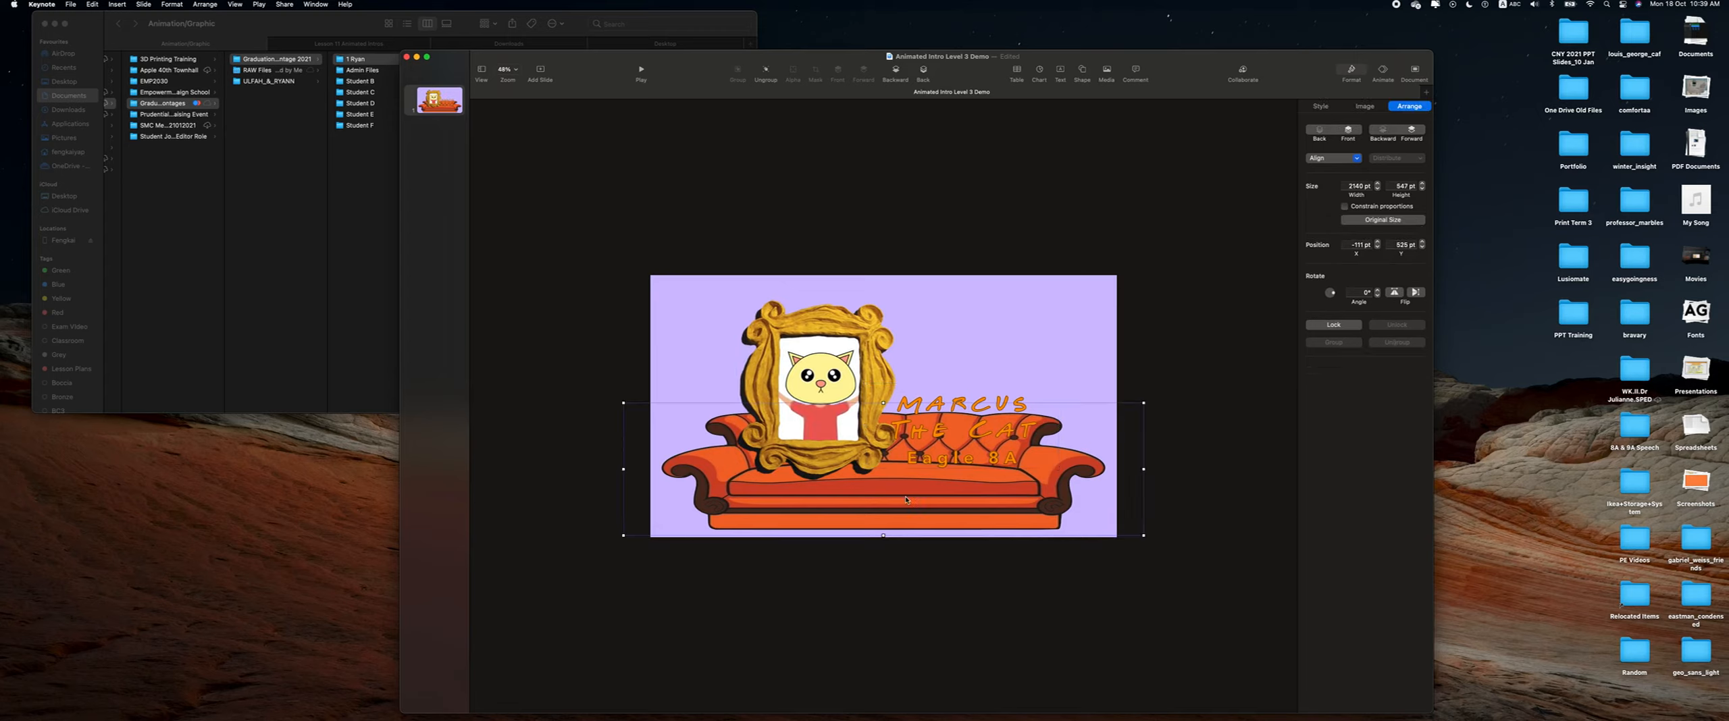
drag(1144, 469, 1062, 485)
click(1007, 448)
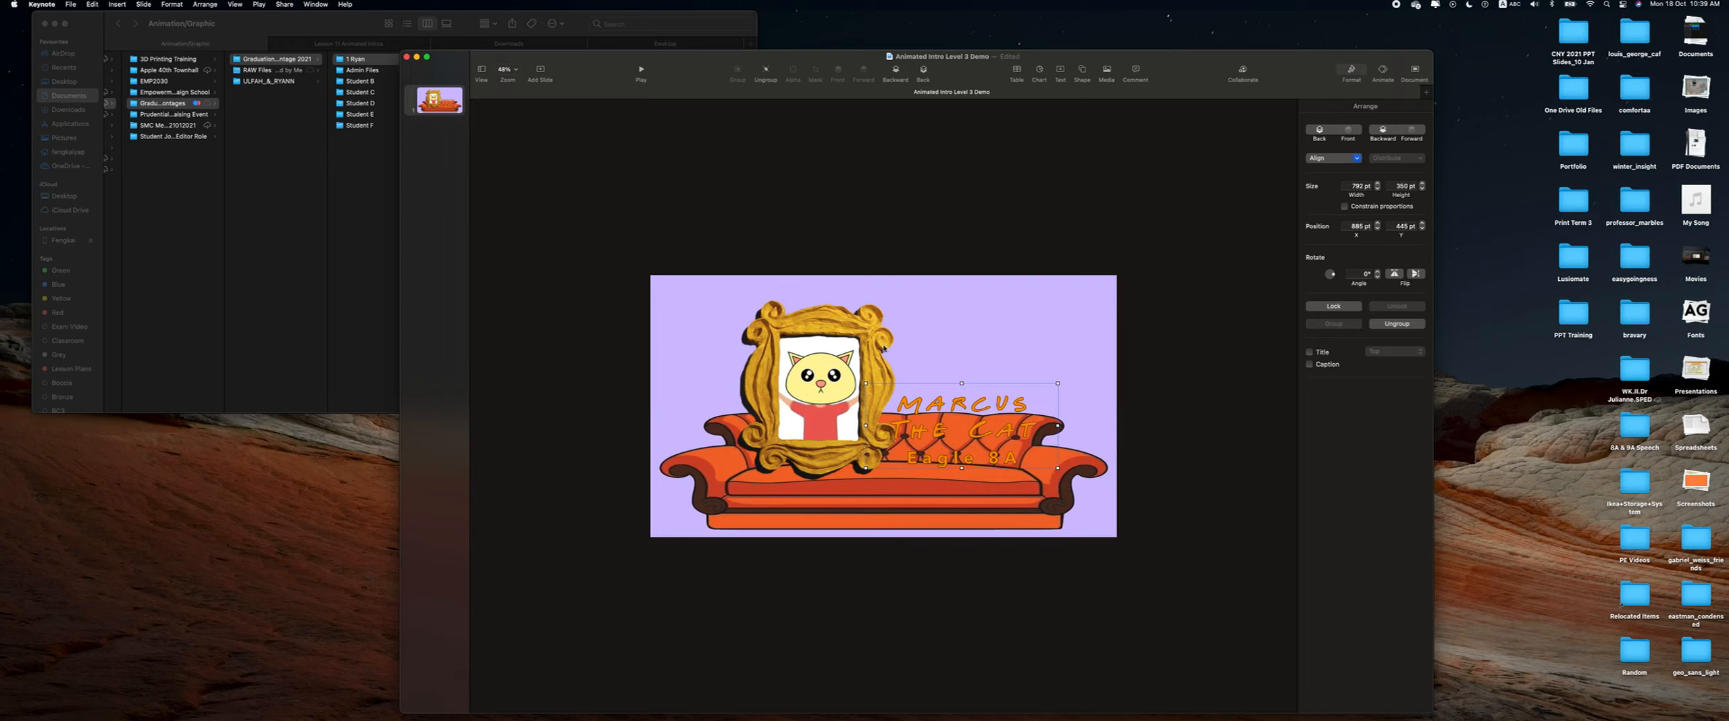
Insert the pillow image from the Animation/Graphic folder and enlarge it to about 1811 pt square over the slide's right half.
click(299, 30)
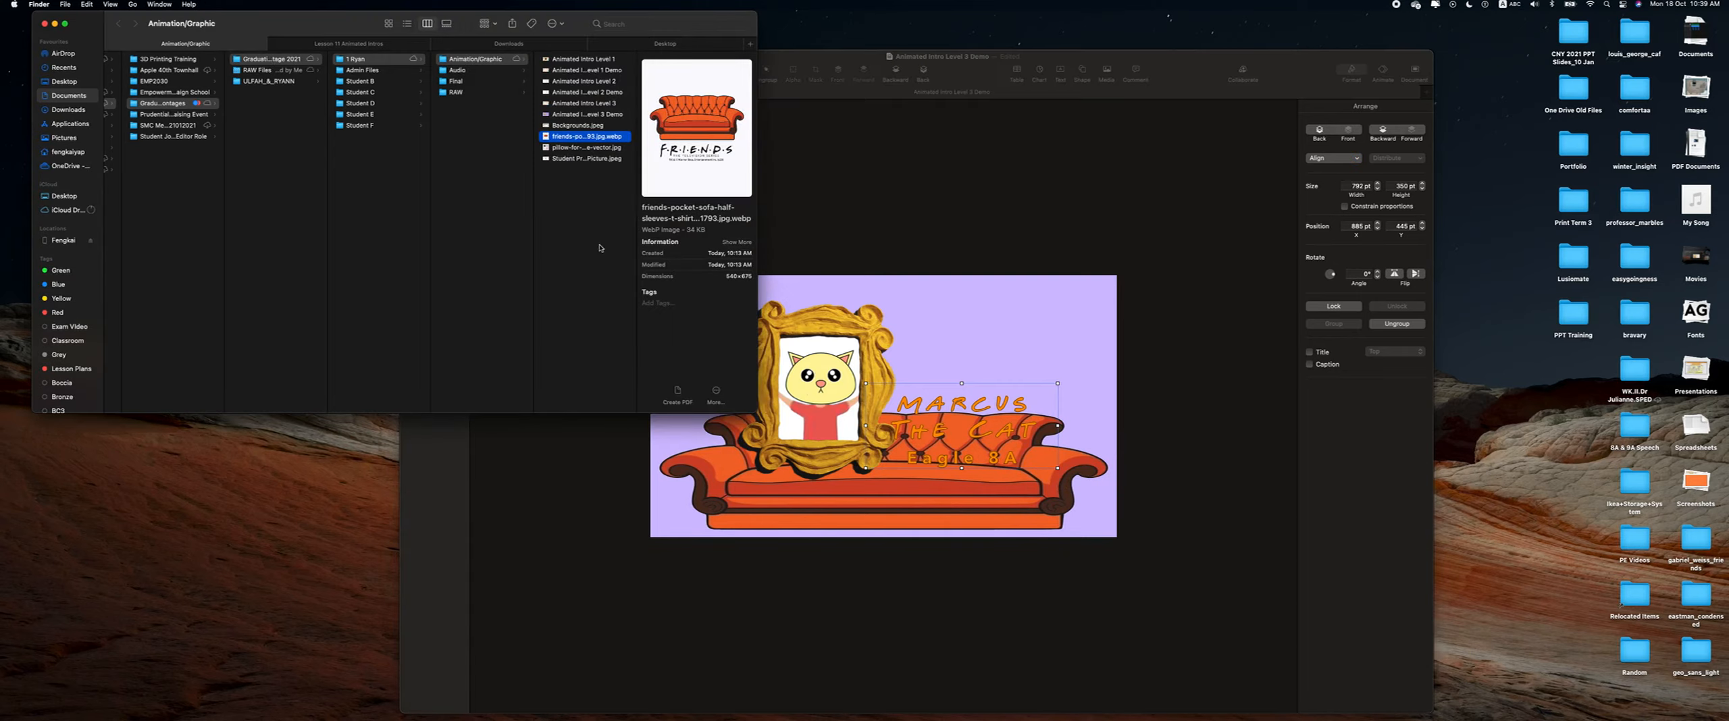
click(585, 148)
drag(585, 147, 942, 287)
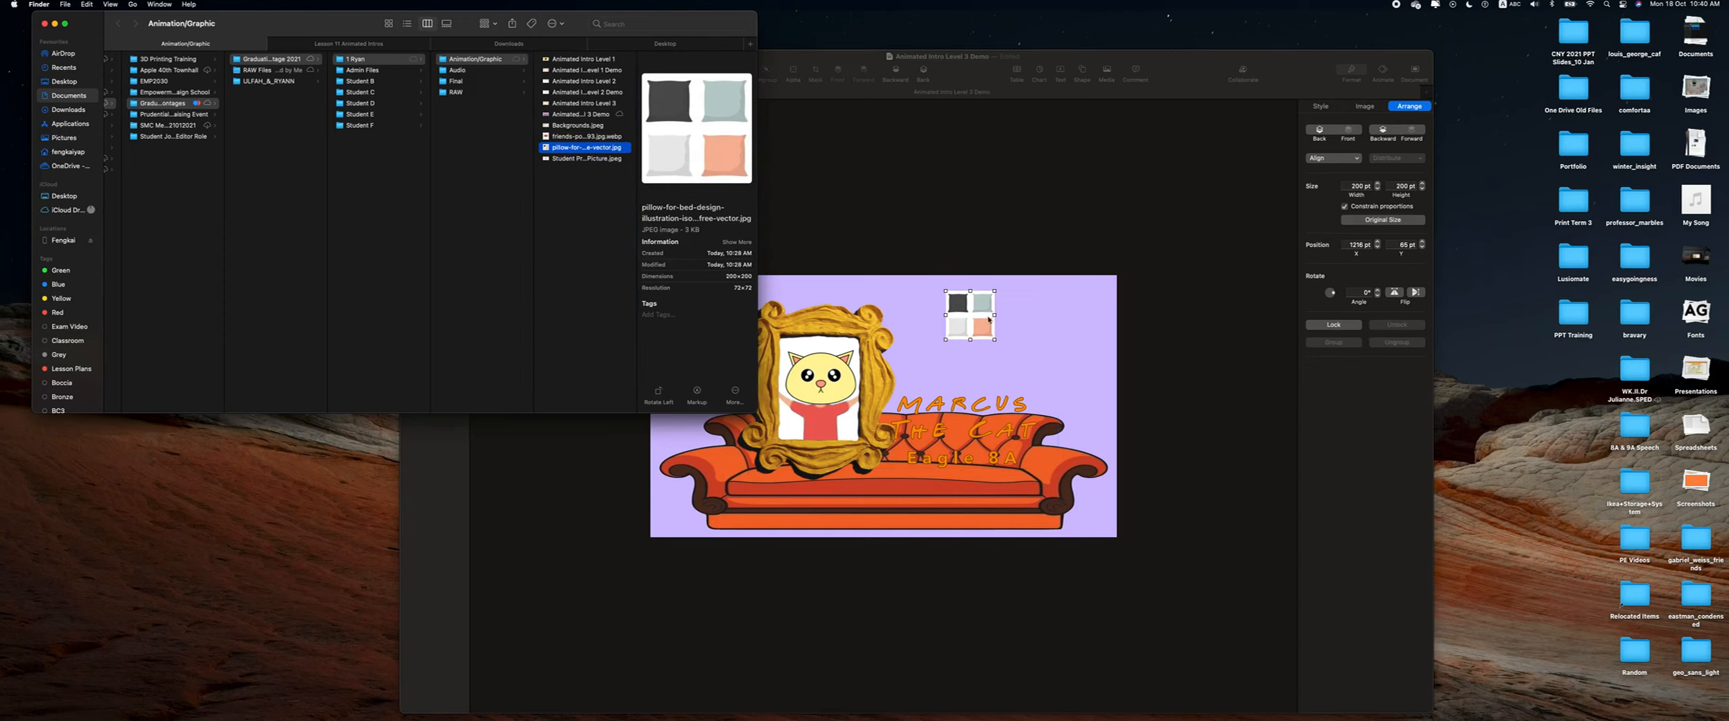
click(946, 341)
drag(946, 341, 716, 570)
drag(867, 509, 974, 414)
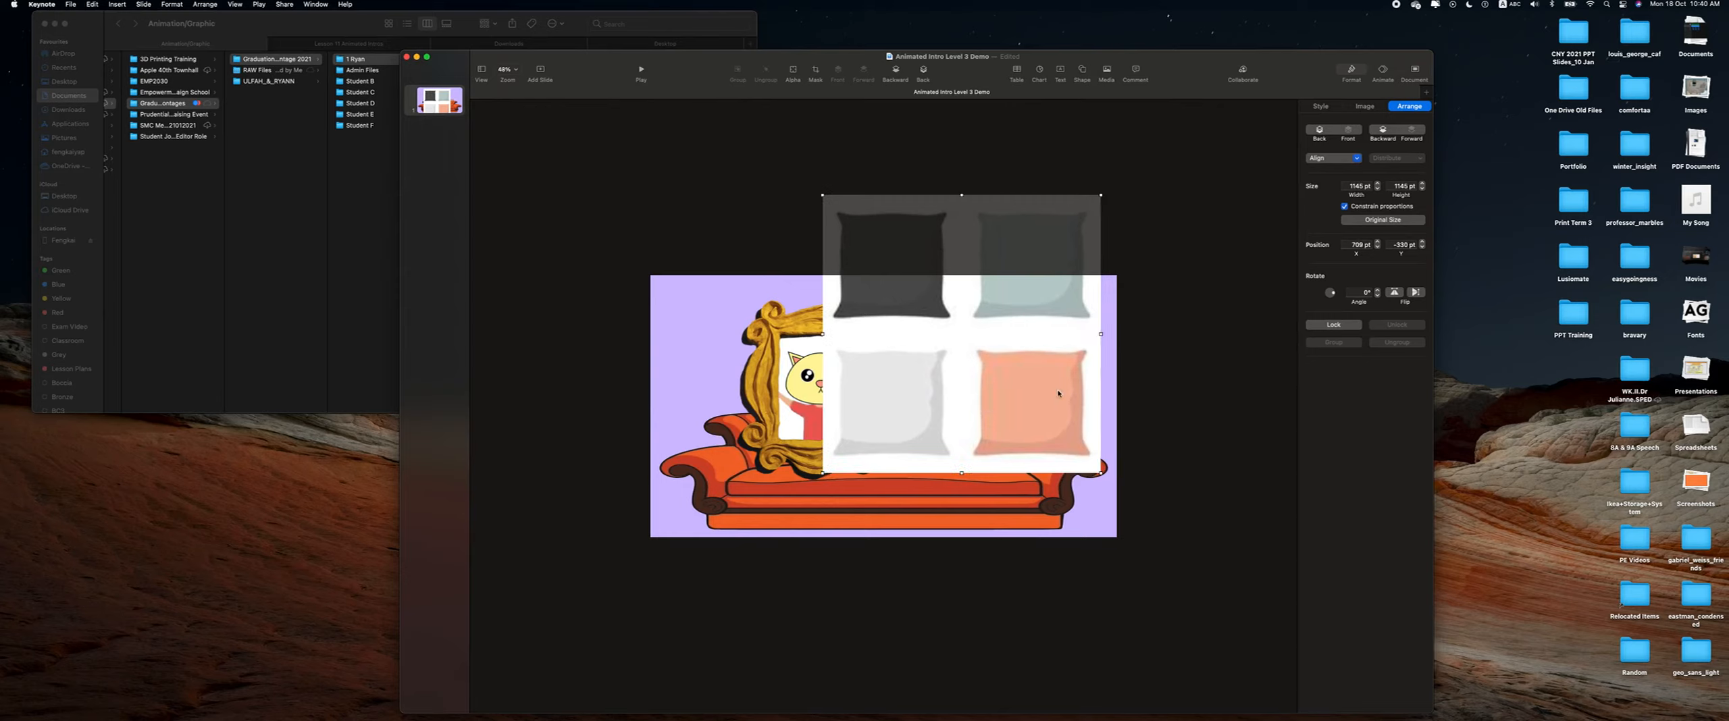
drag(1101, 334, 1249, 332)
drag(1169, 444, 1157, 399)
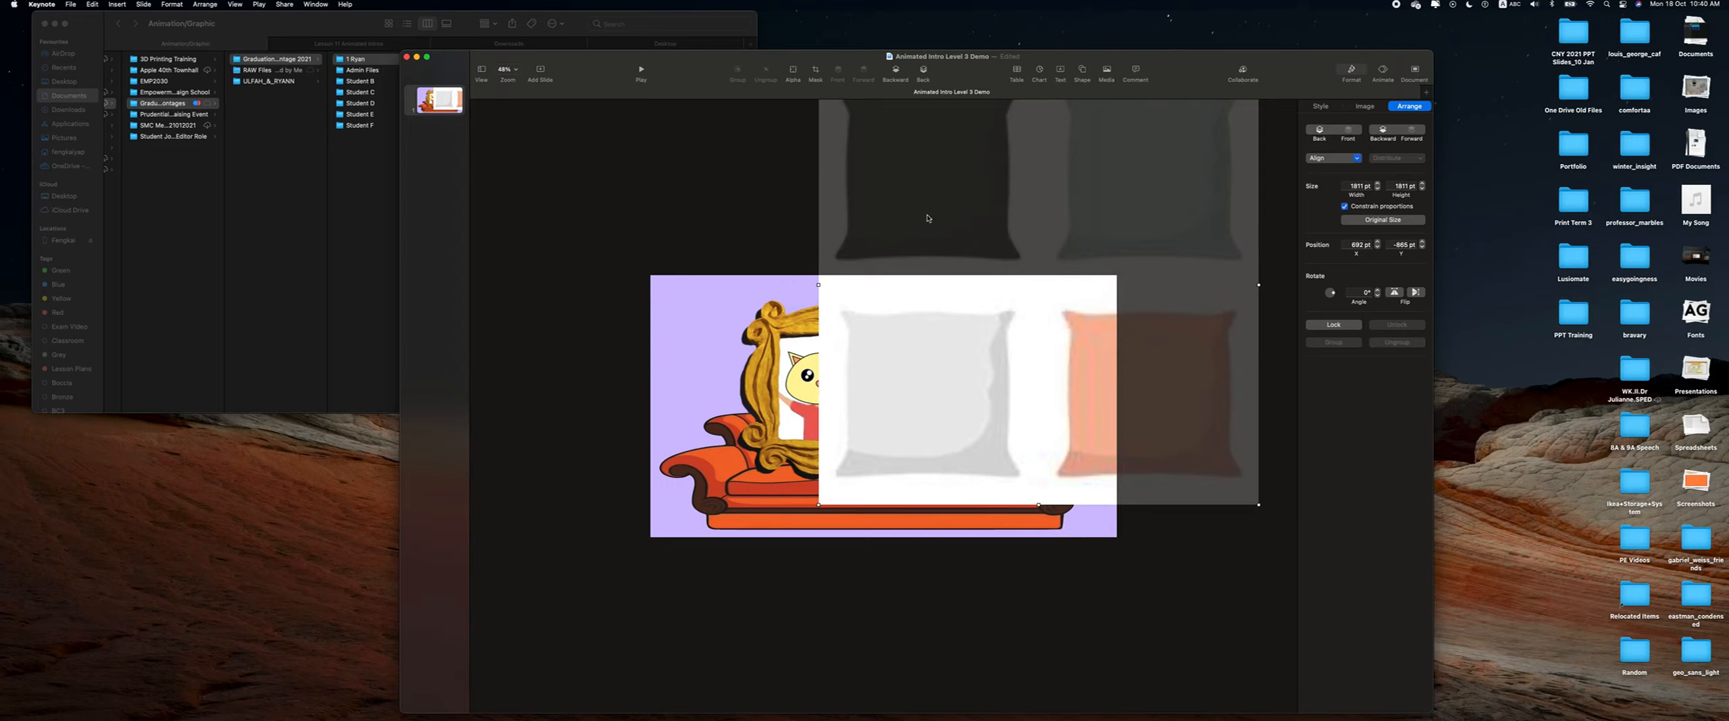
drag(844, 352, 608, 368)
drag(864, 378, 898, 397)
drag(965, 343, 1132, 366)
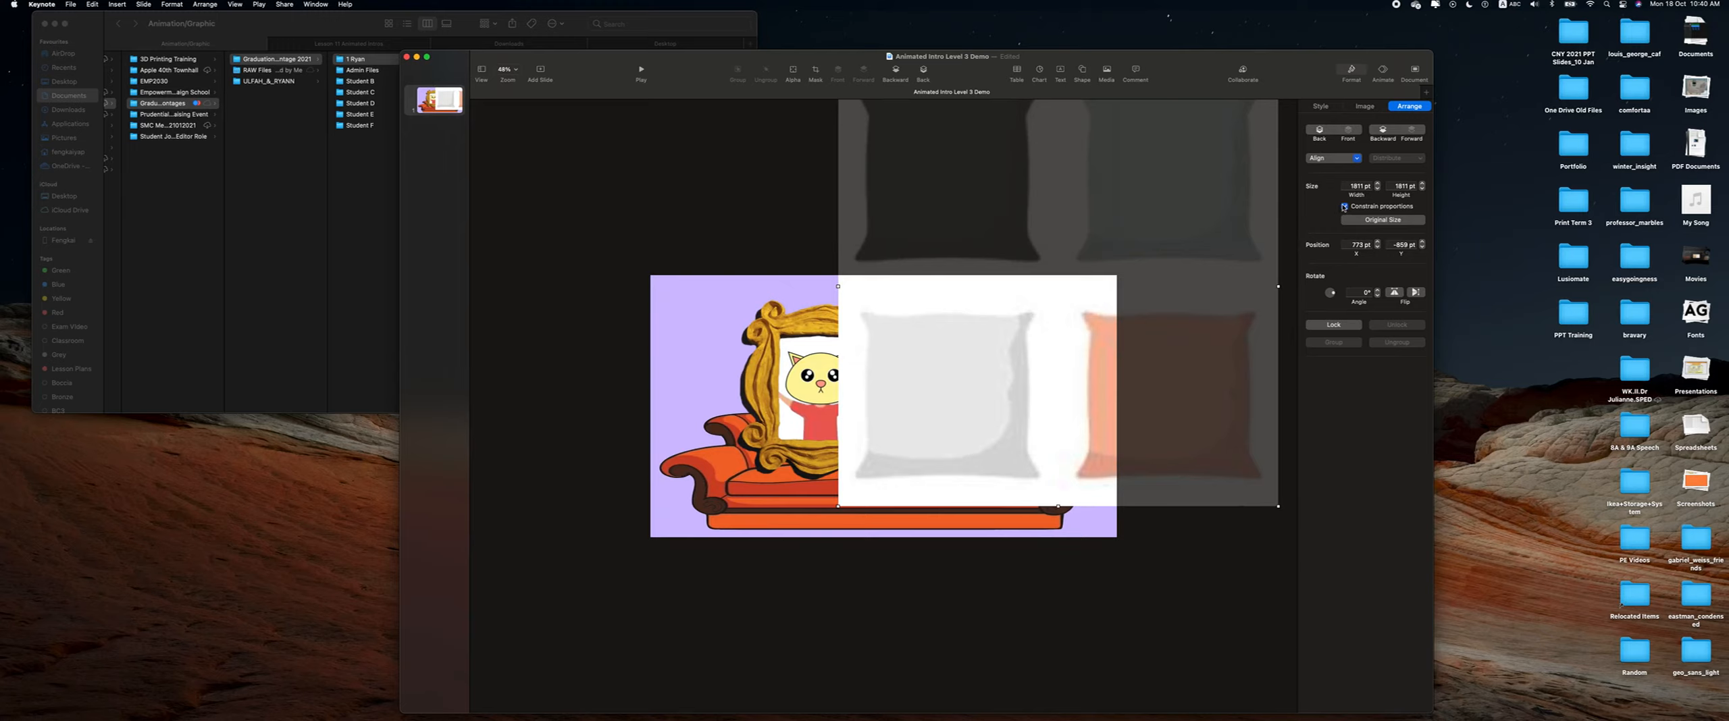
Turn off constrained proportions for the pillow image and mask it to its left column, about 888 by 1729 pt.
click(1344, 207)
click(1364, 106)
click(1354, 192)
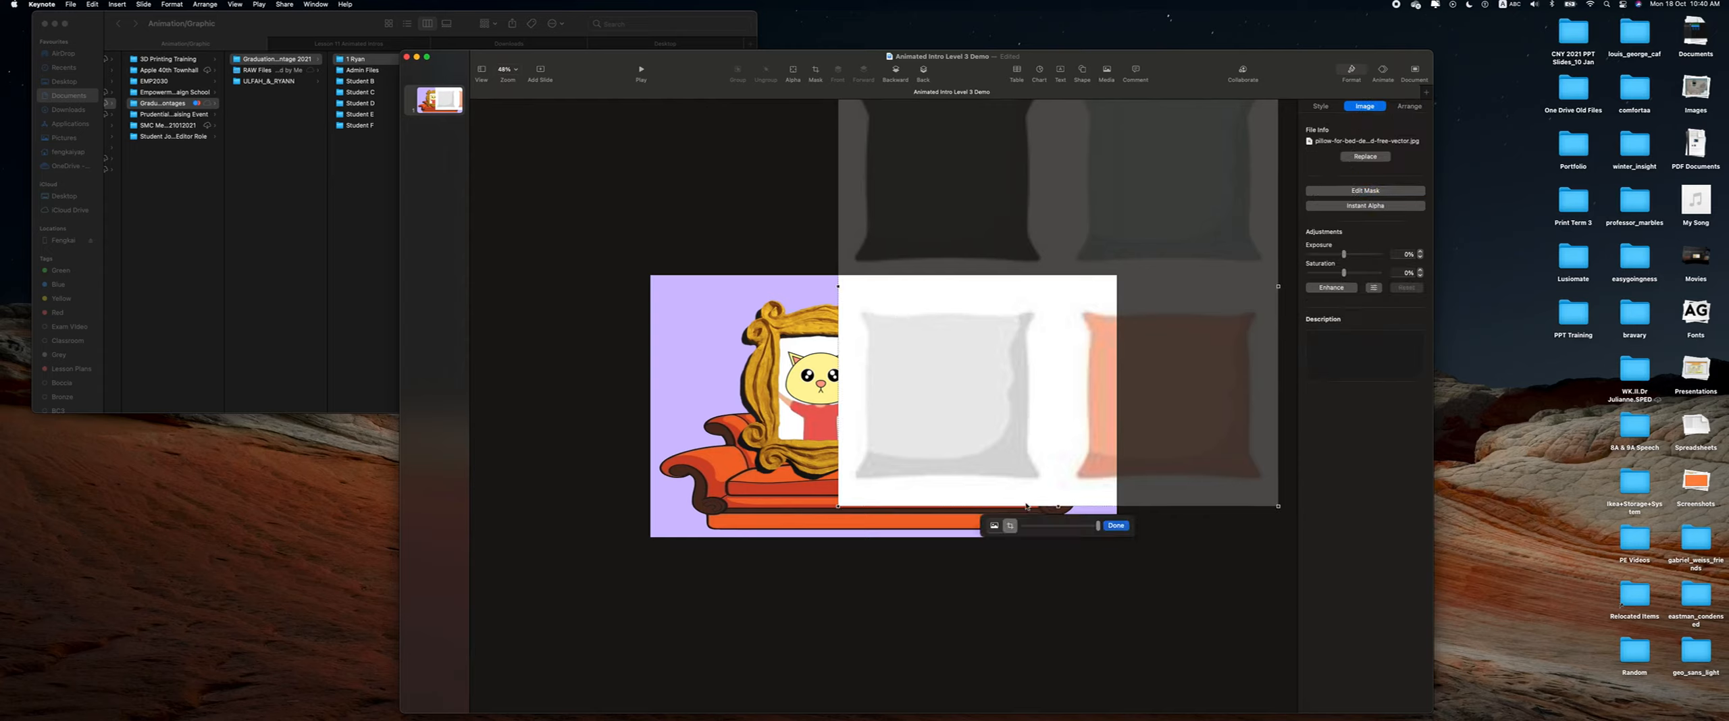
drag(1058, 508, 1059, 487)
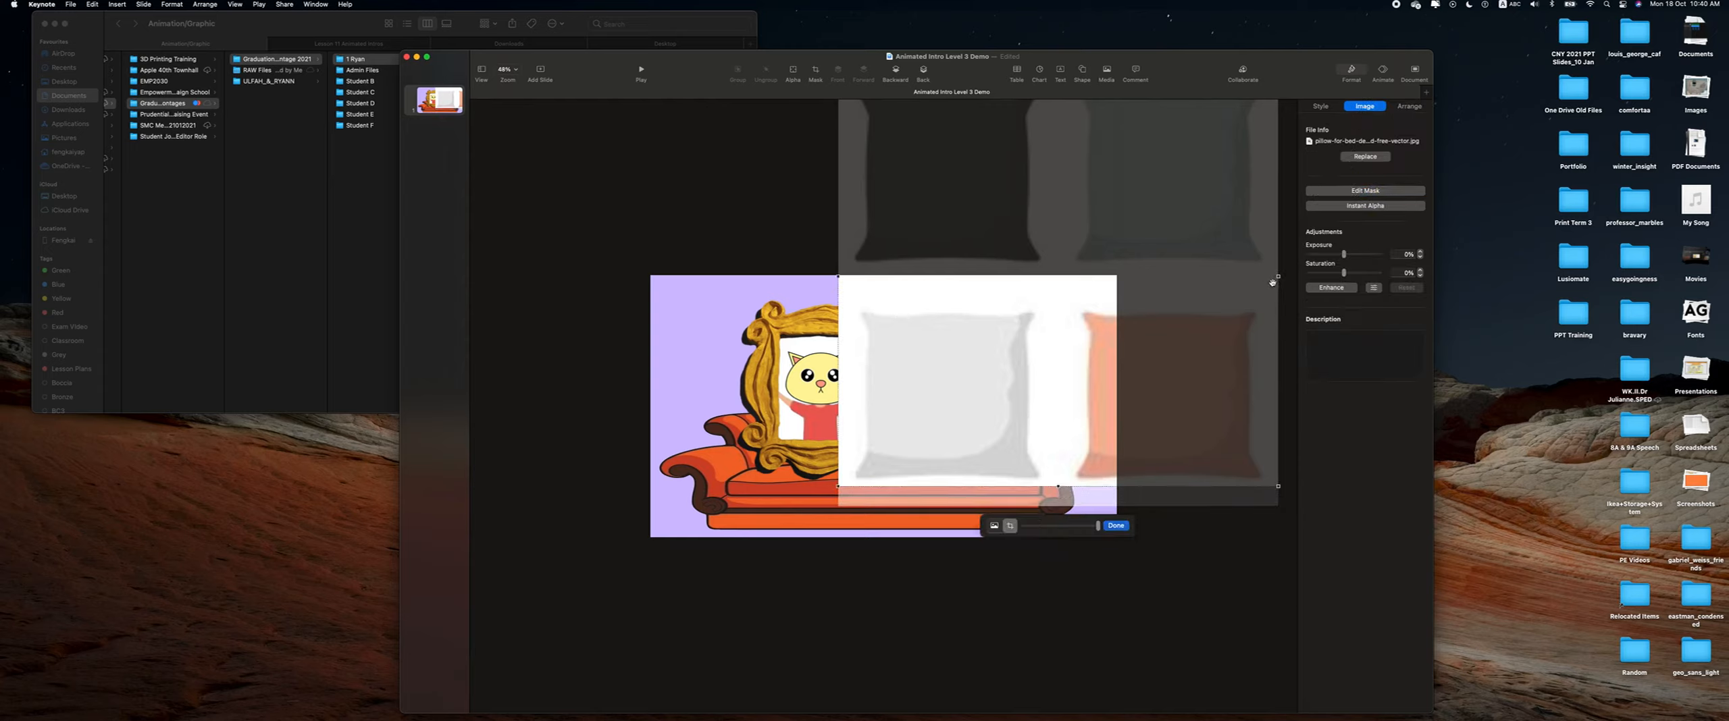
drag(1278, 277, 1055, 299)
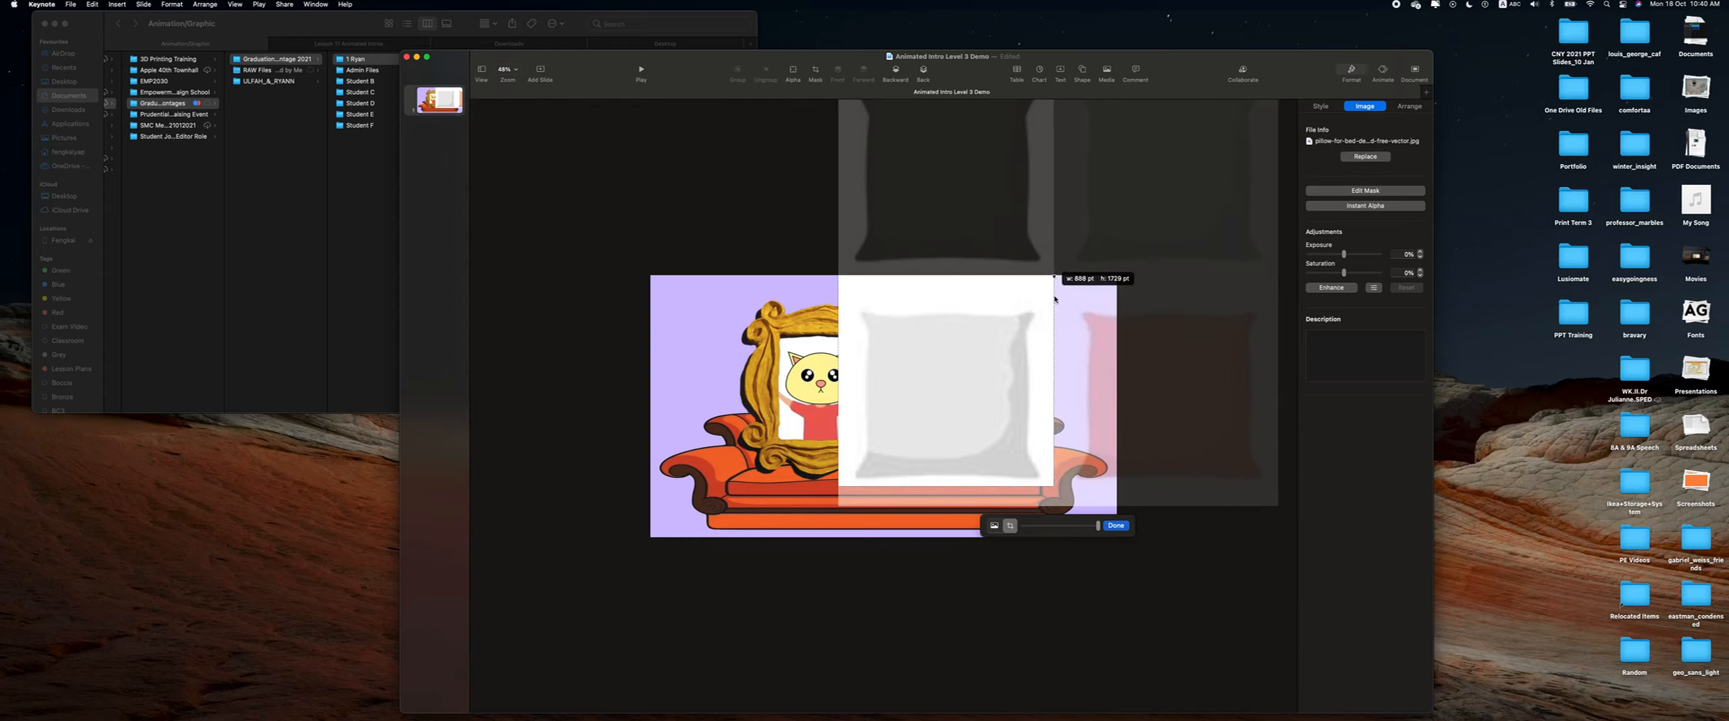
click(1116, 526)
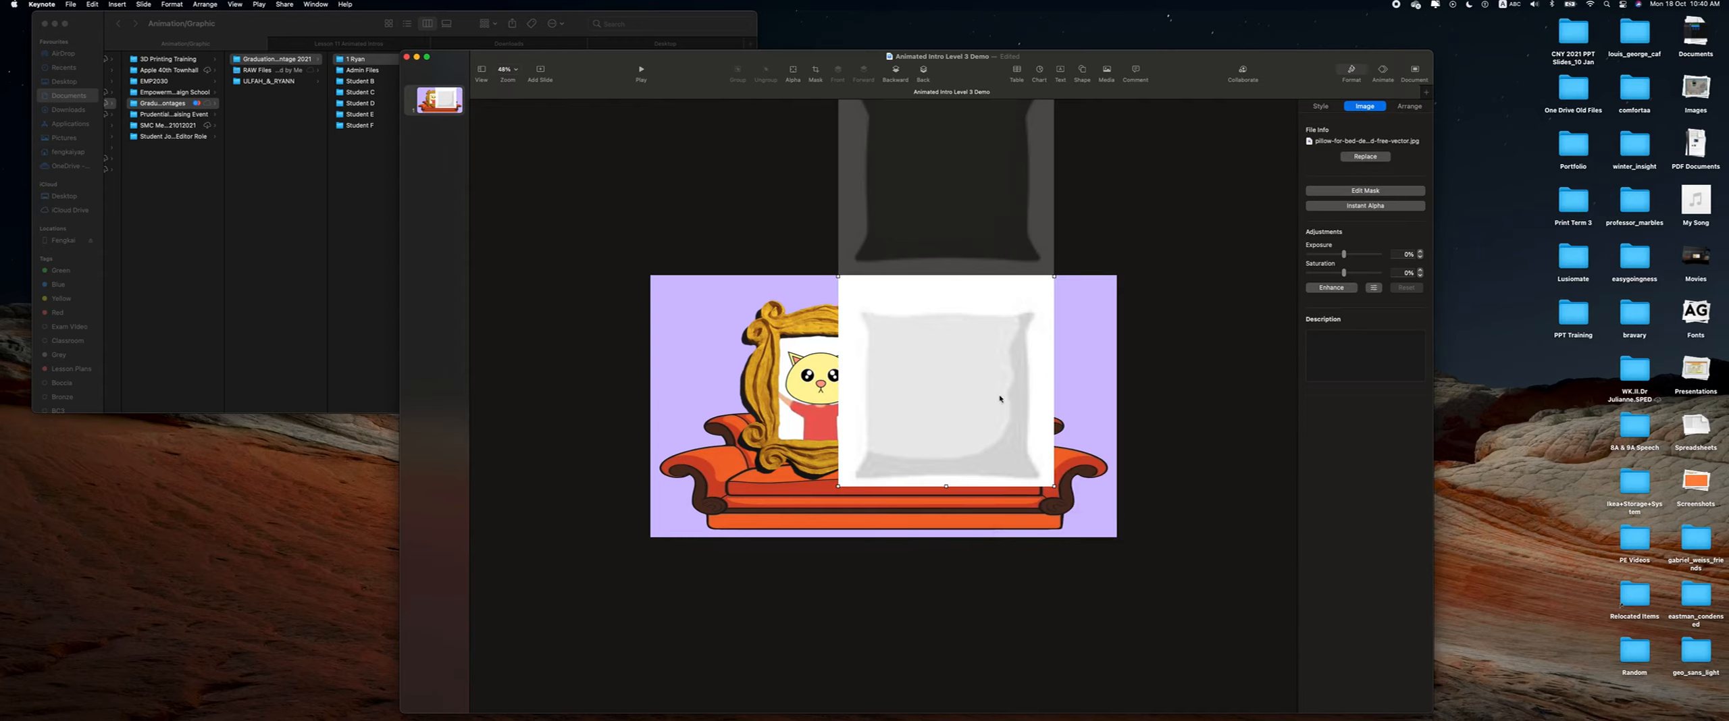
Shrink the pillow image, move it over the sofa and mask it down to the light grey pillow only.
drag(1055, 277, 978, 277)
drag(881, 186, 909, 327)
drag(937, 208, 939, 331)
drag(938, 401, 956, 312)
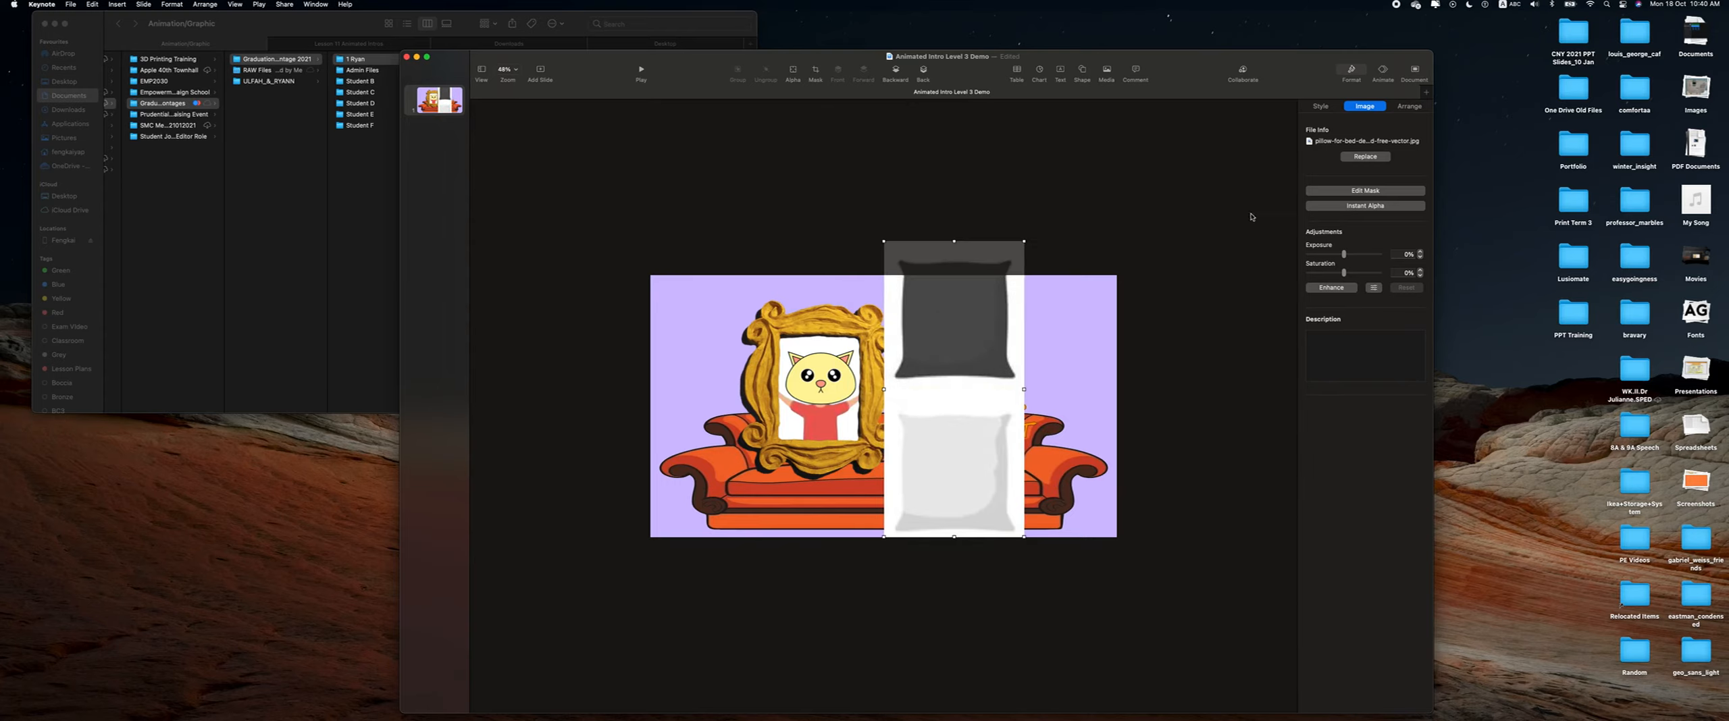
click(1365, 191)
drag(953, 239, 954, 405)
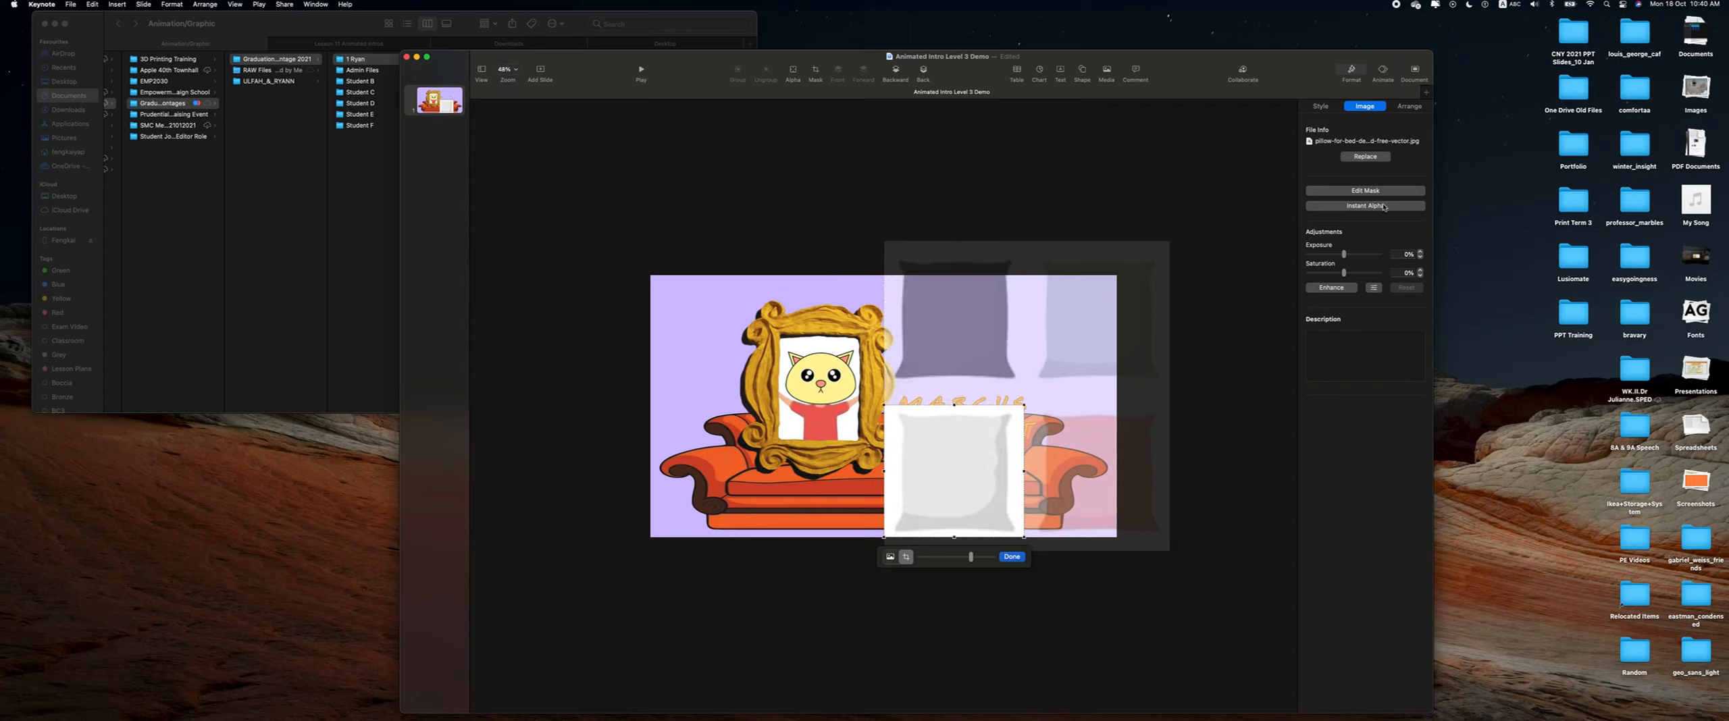
click(1012, 557)
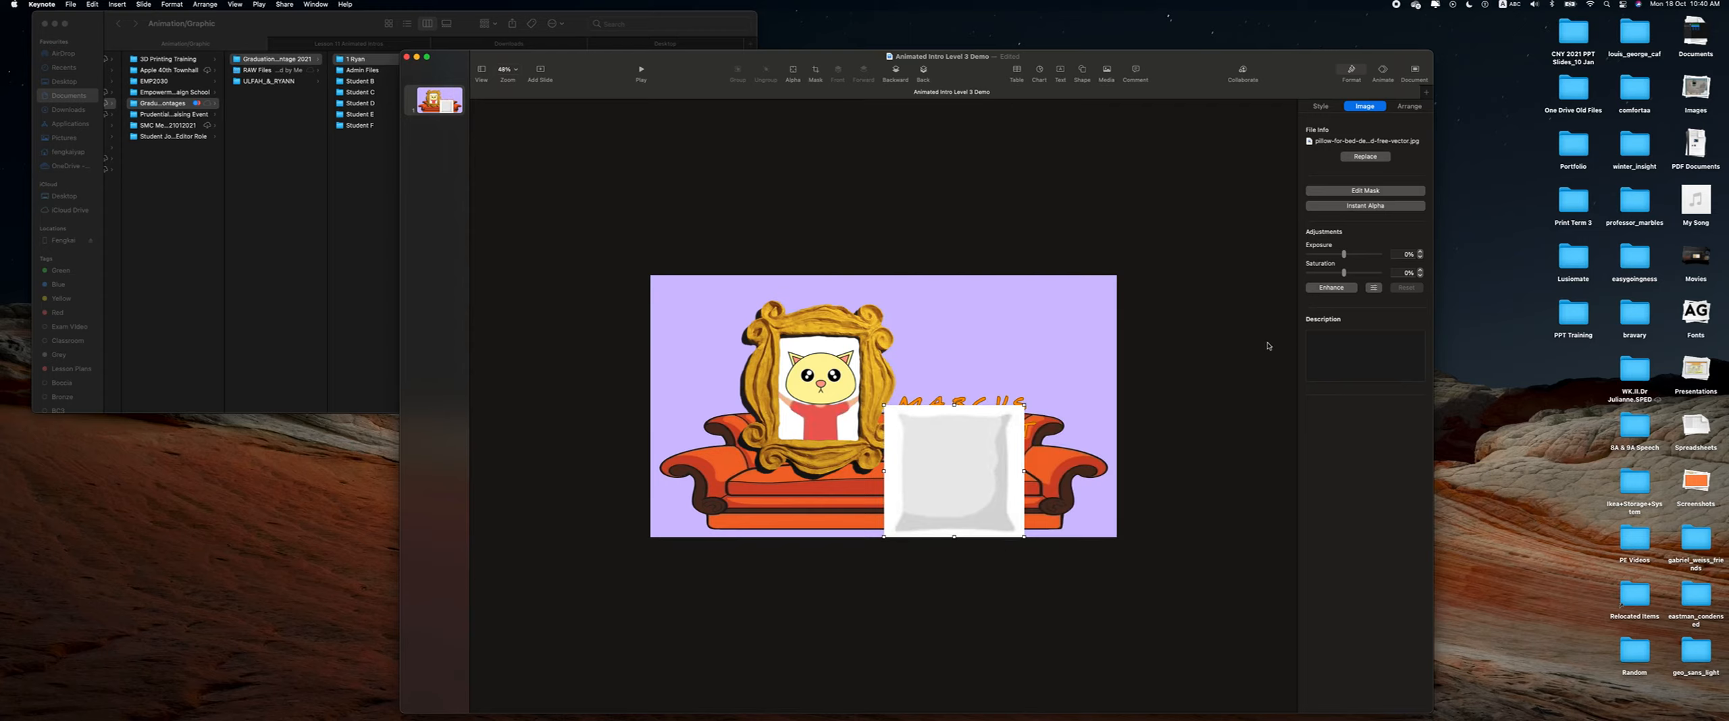
Remove the pillow's white background with Instant Alpha and stretch the pillow into a wide shape over the title.
click(1365, 205)
drag(1026, 476, 950, 459)
click(1116, 575)
mouse_move(1003, 418)
mouse_down()
mouse_move(1095, 417)
mouse_move(1015, 437)
mouse_up()
drag(963, 351, 963, 363)
drag(961, 424, 958, 424)
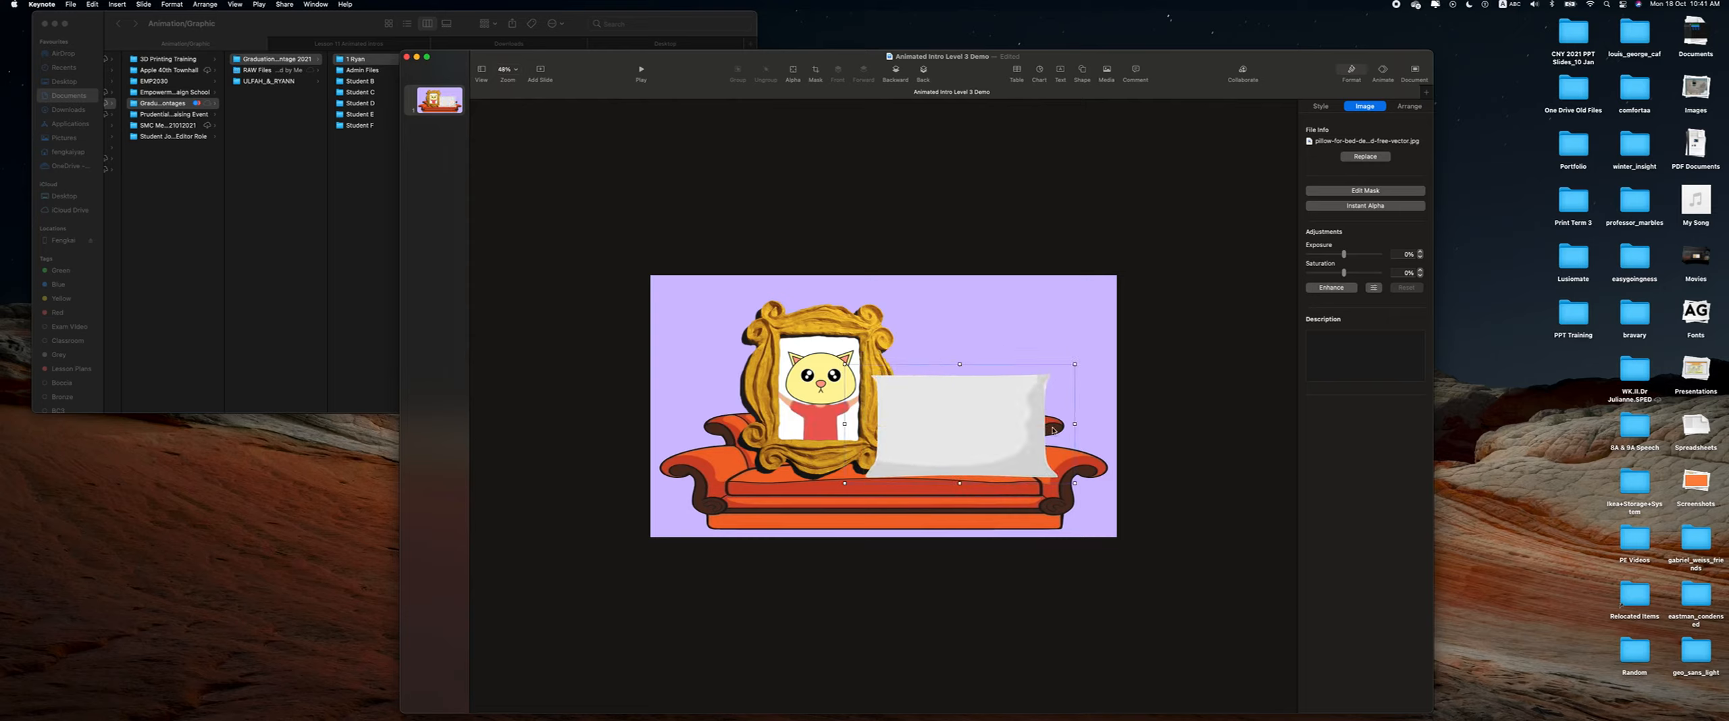
Move the pillow up to the slide's upper edge and raise the title group above the sofa seat.
drag(1074, 424, 1004, 298)
click(980, 447)
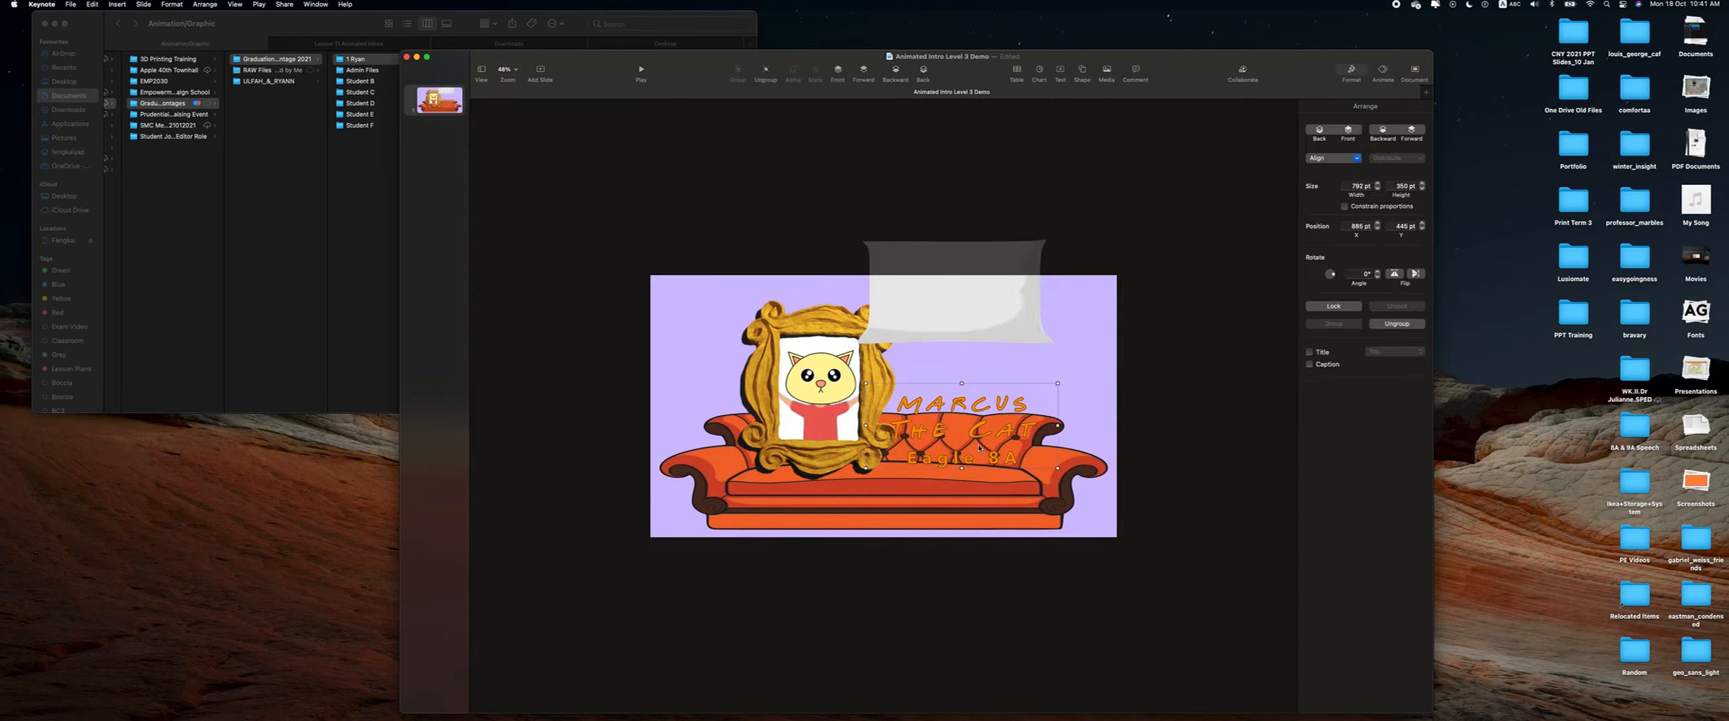
drag(984, 438, 981, 404)
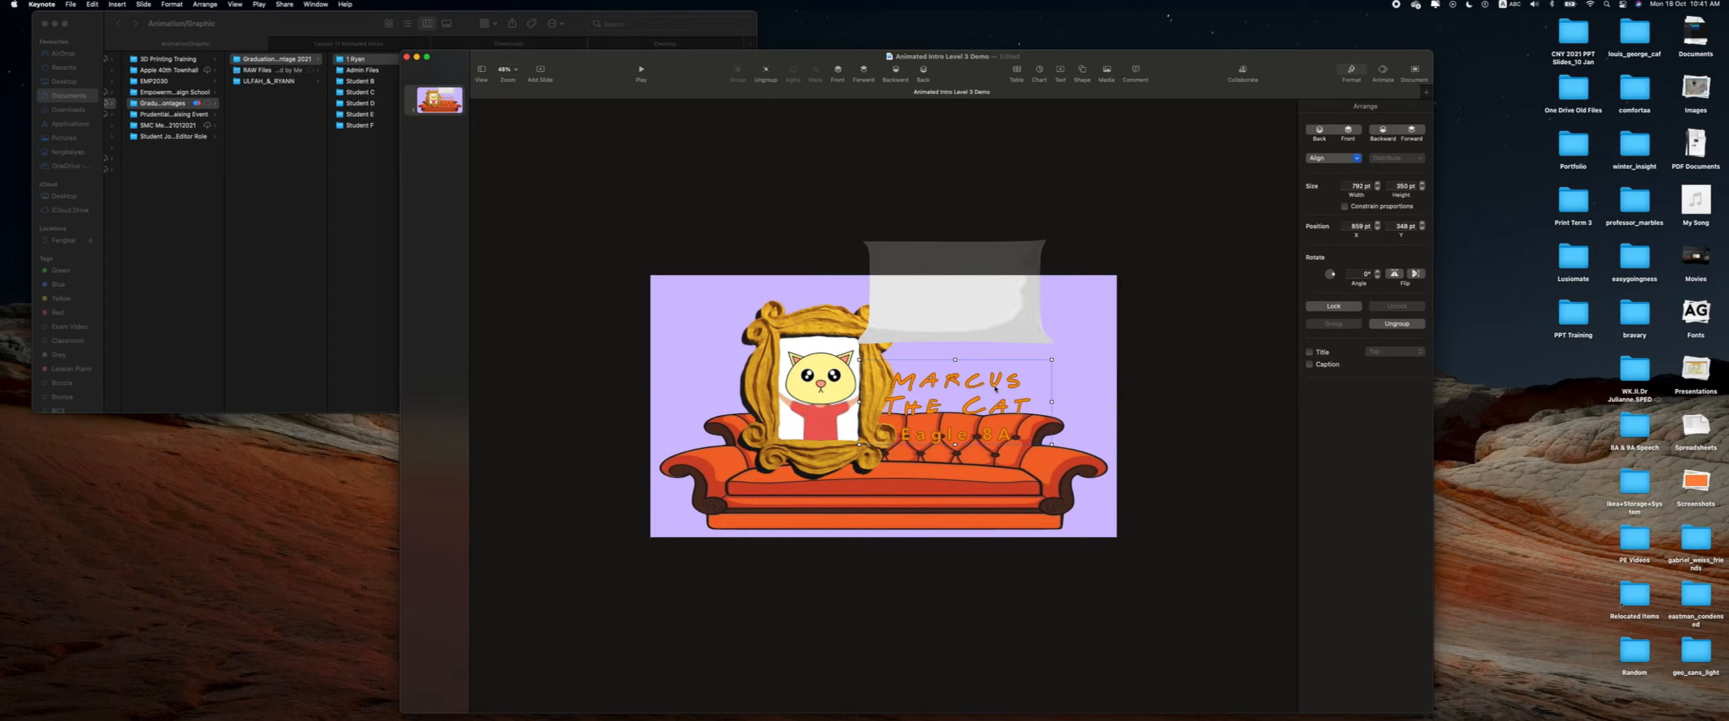
Bring the title group in front of the pillow, position it on the pillow and group the two together.
click(839, 73)
drag(969, 423, 974, 322)
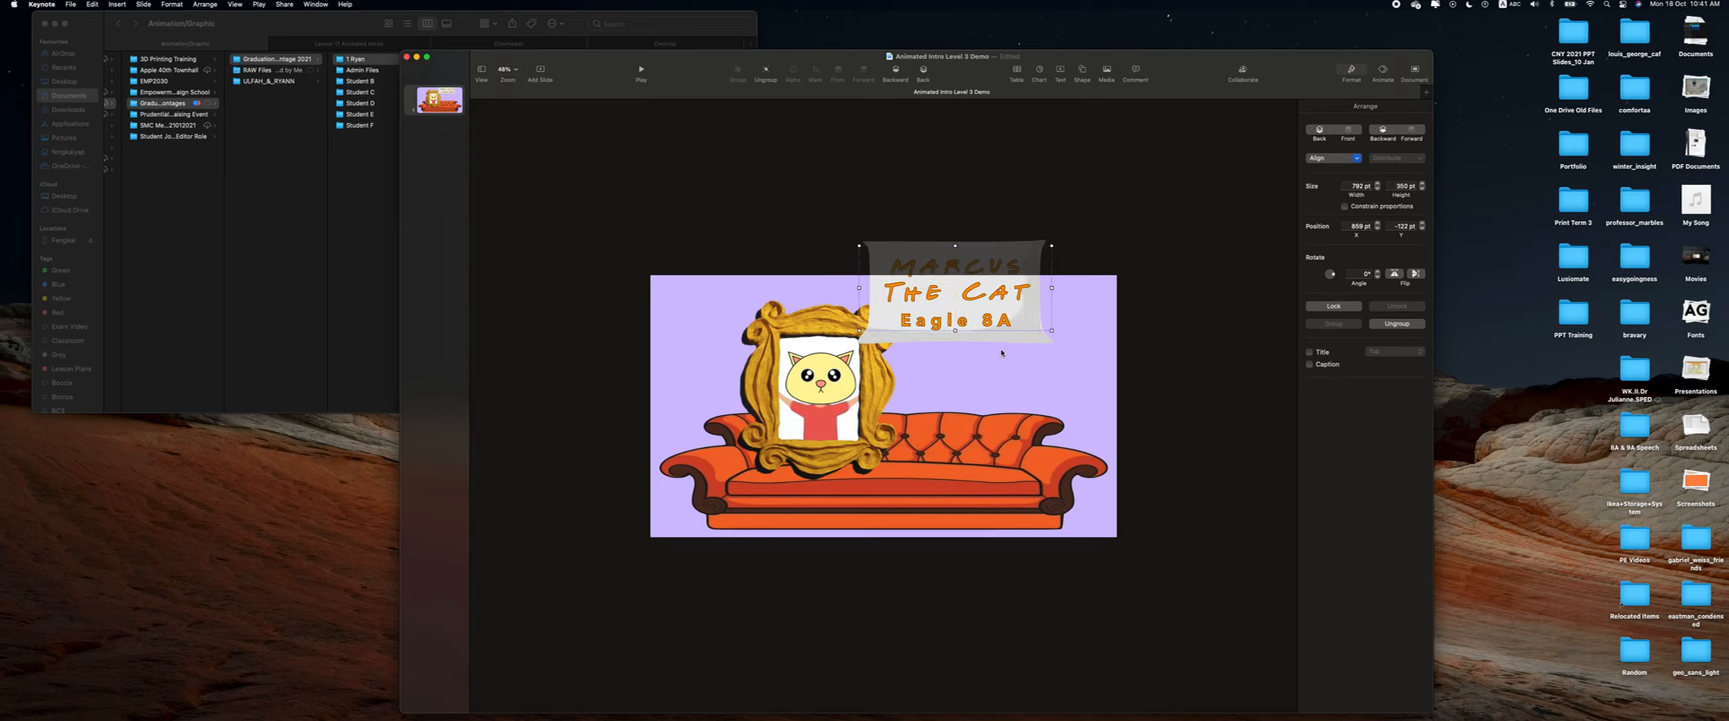
click(956, 348)
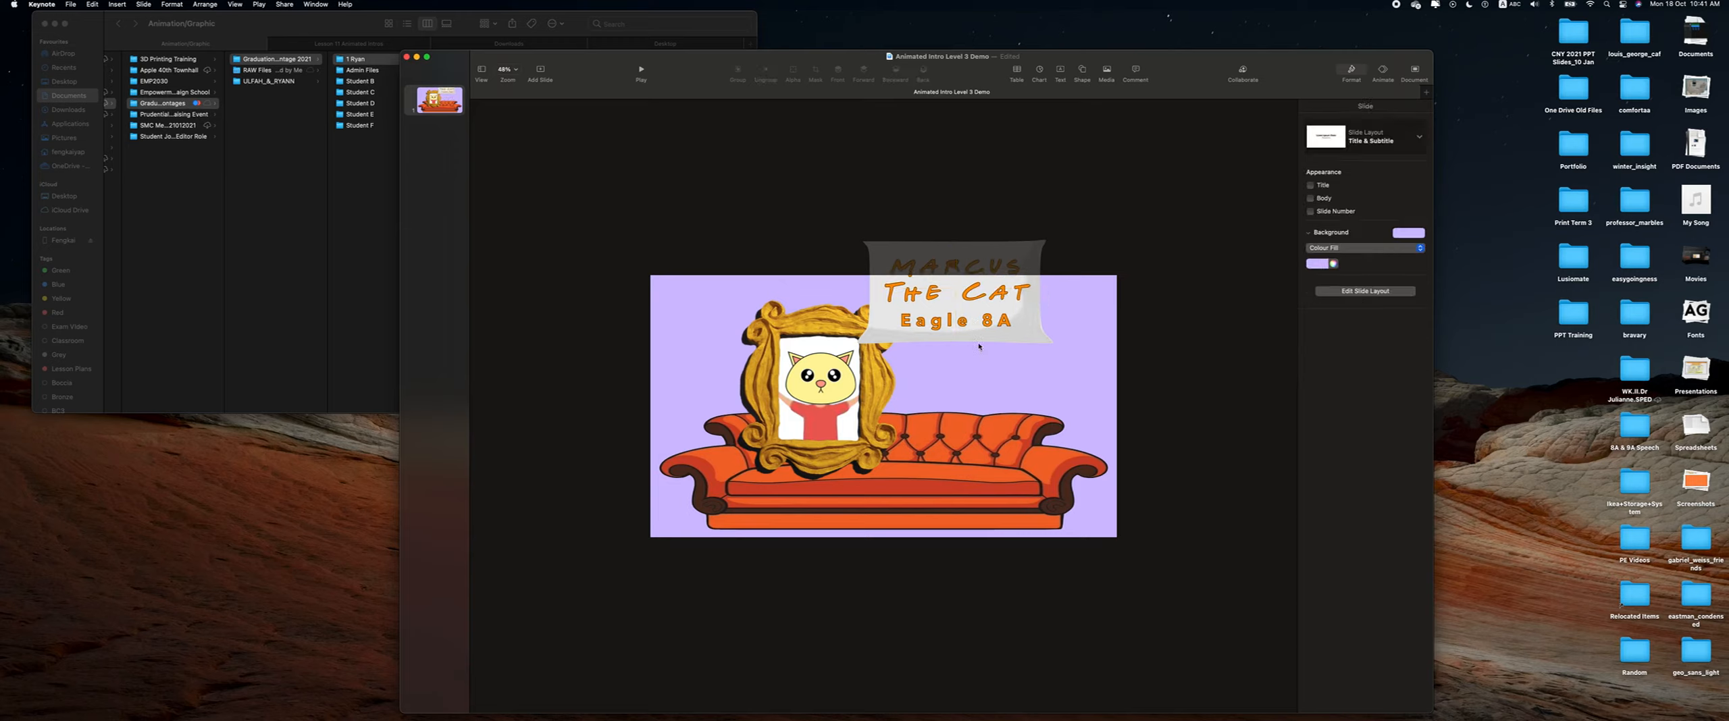
drag(954, 310, 955, 304)
click(954, 343)
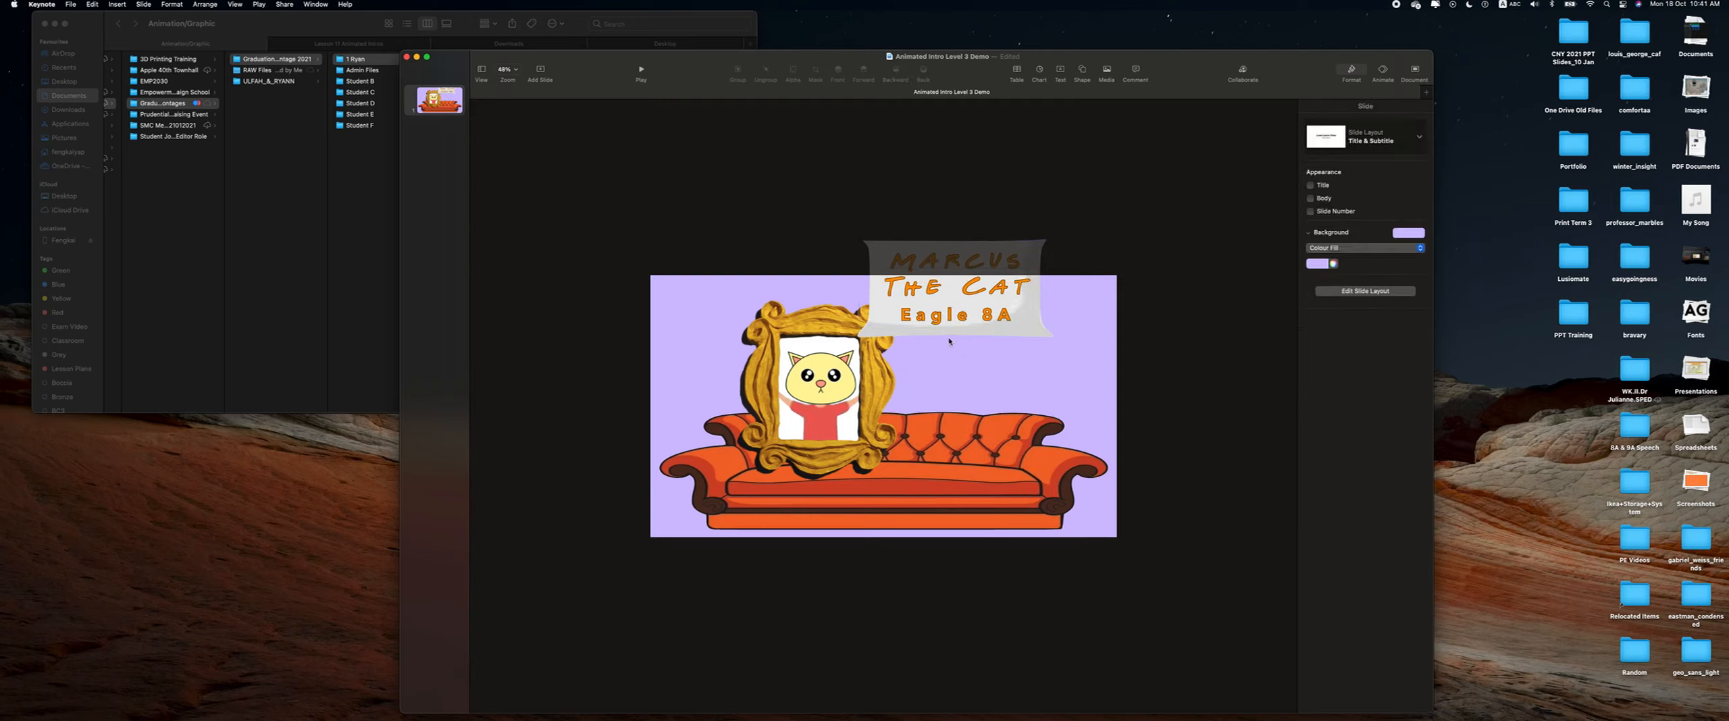
drag(958, 314, 963, 310)
shift+click(979, 336)
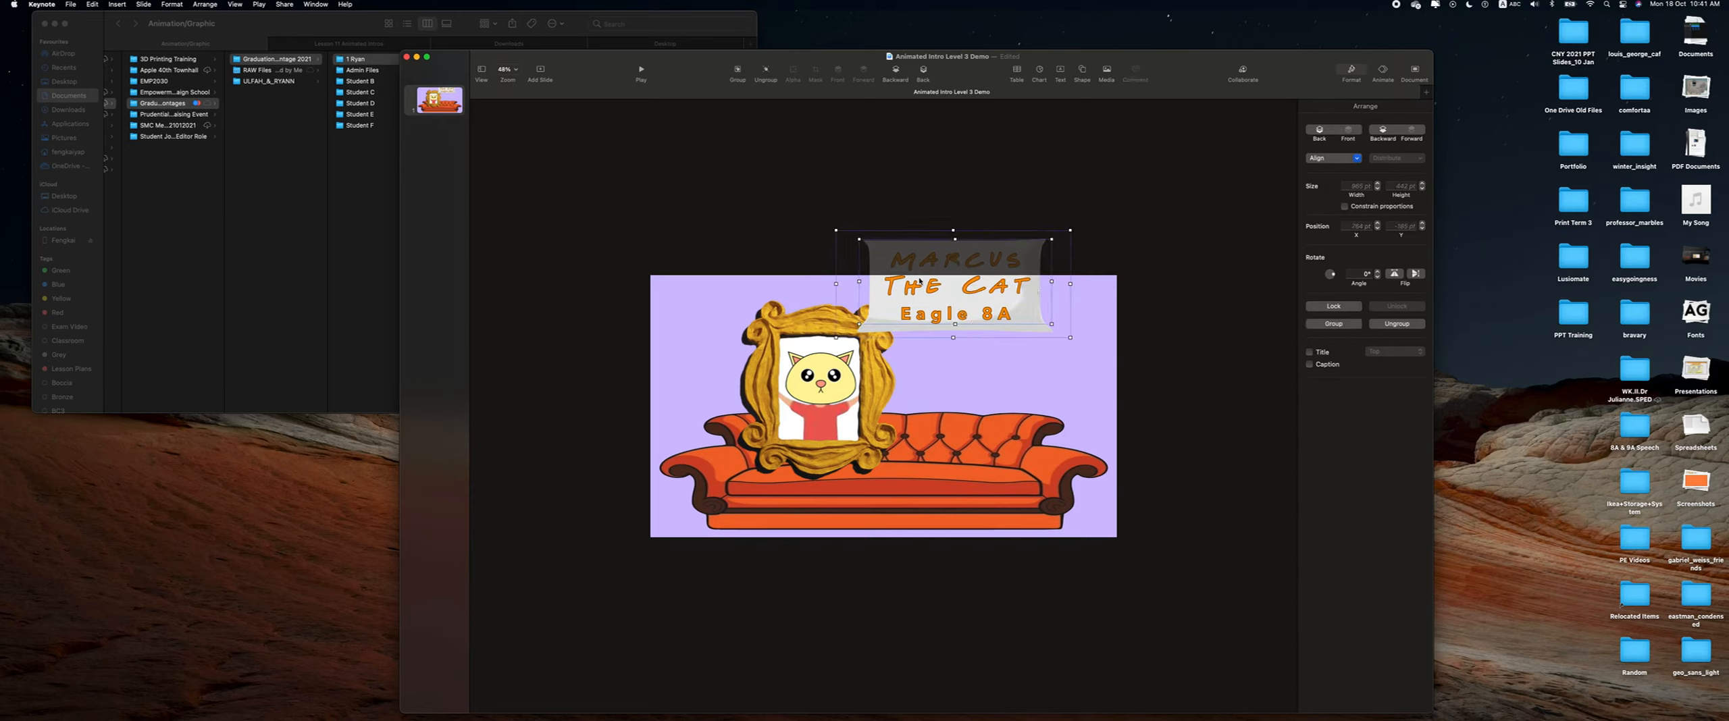
key(super+alt+g)
Rotate the pillow-and-title group to 355° and place it on the sofa beside the picture frame.
click(1378, 277)
click(1378, 277)
click(1378, 277)
click(1378, 277)
click(1378, 277)
drag(963, 285, 957, 425)
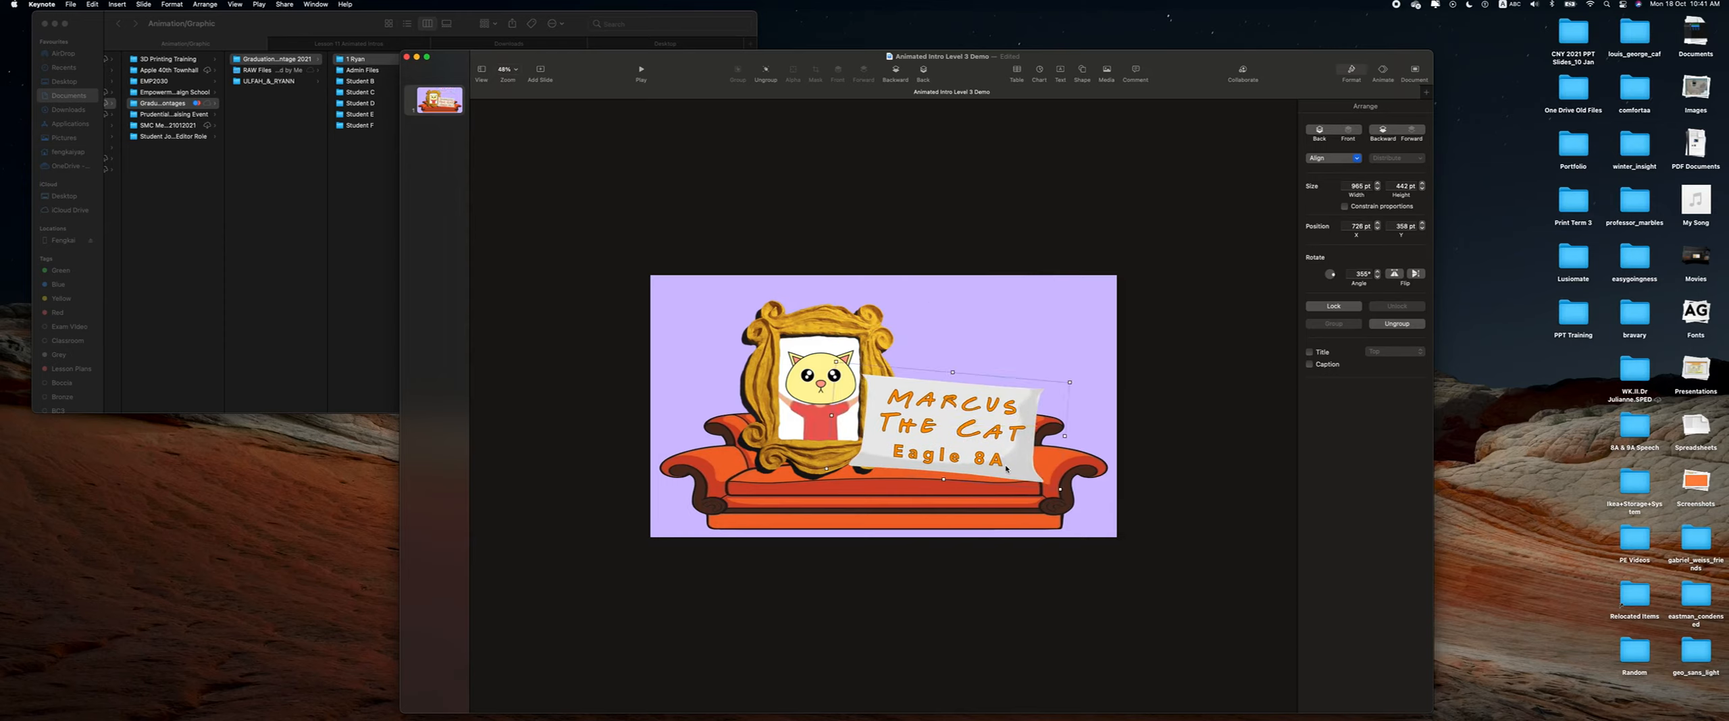
Shift the framed cat picture slightly left and rotate it to 7°.
click(764, 388)
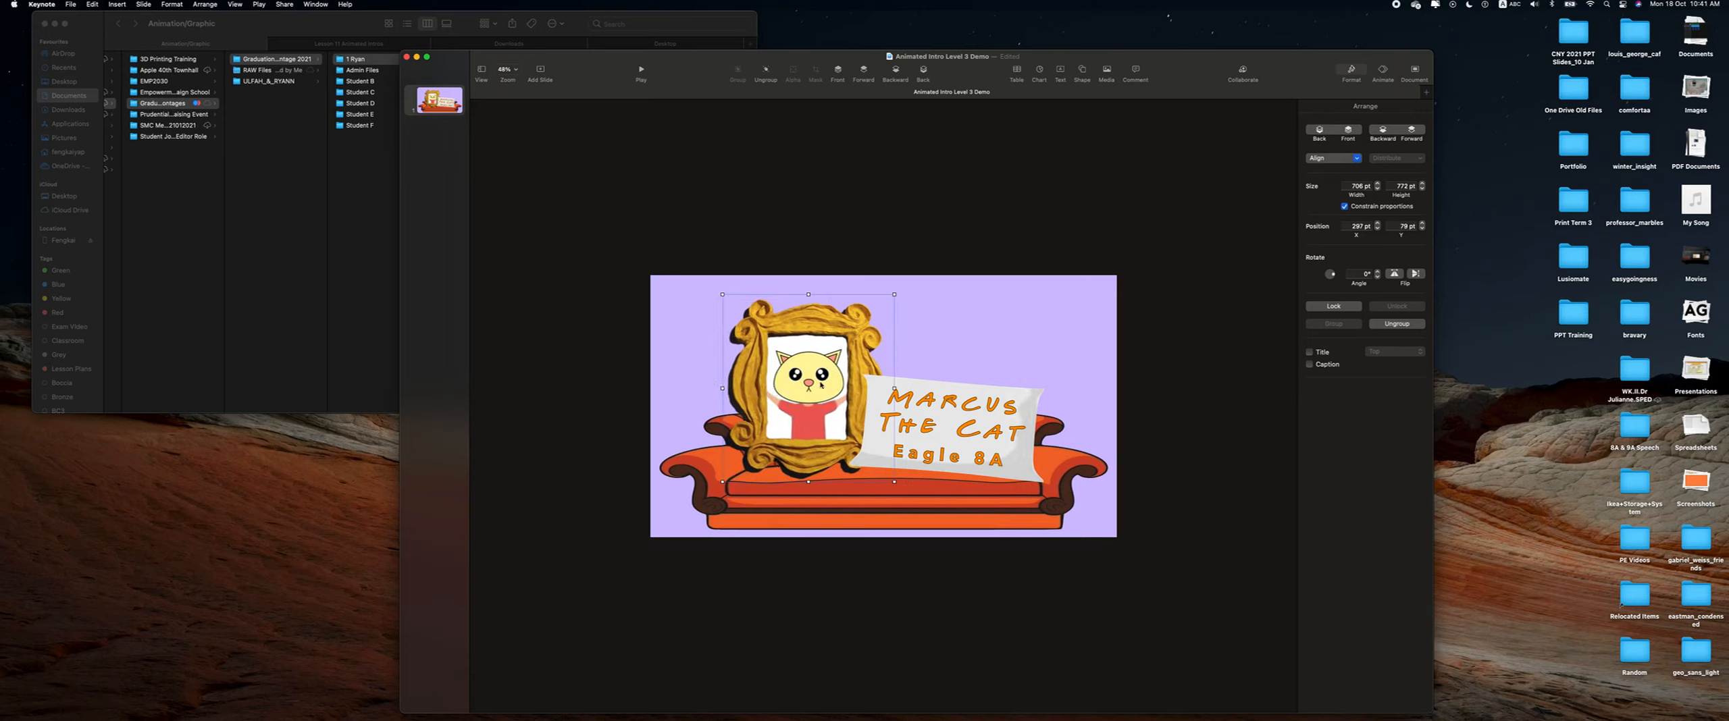
click(1378, 273)
click(1378, 273)
click(1379, 273)
click(1378, 273)
click(1379, 273)
click(1378, 273)
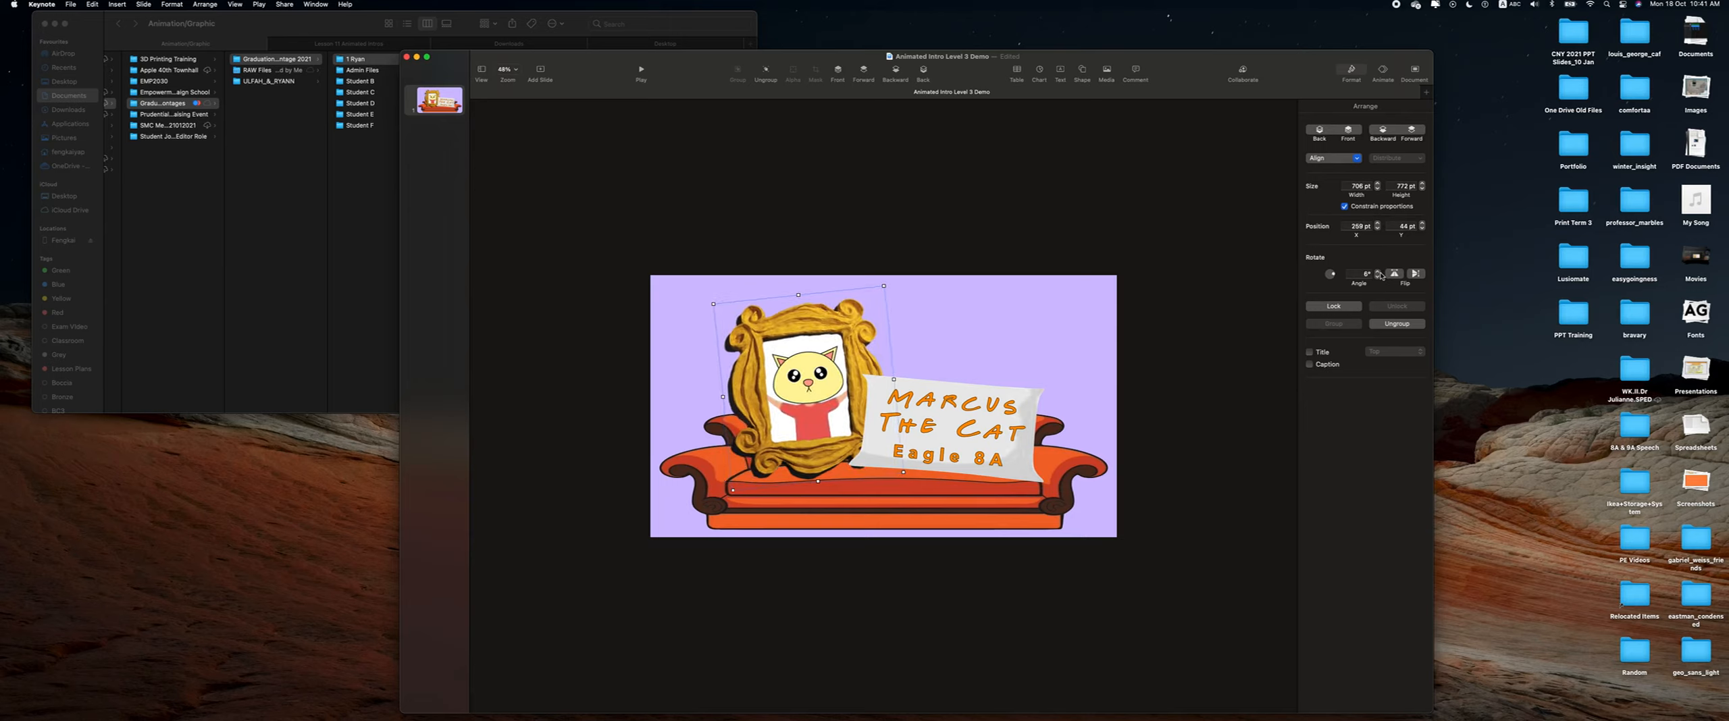
click(1378, 273)
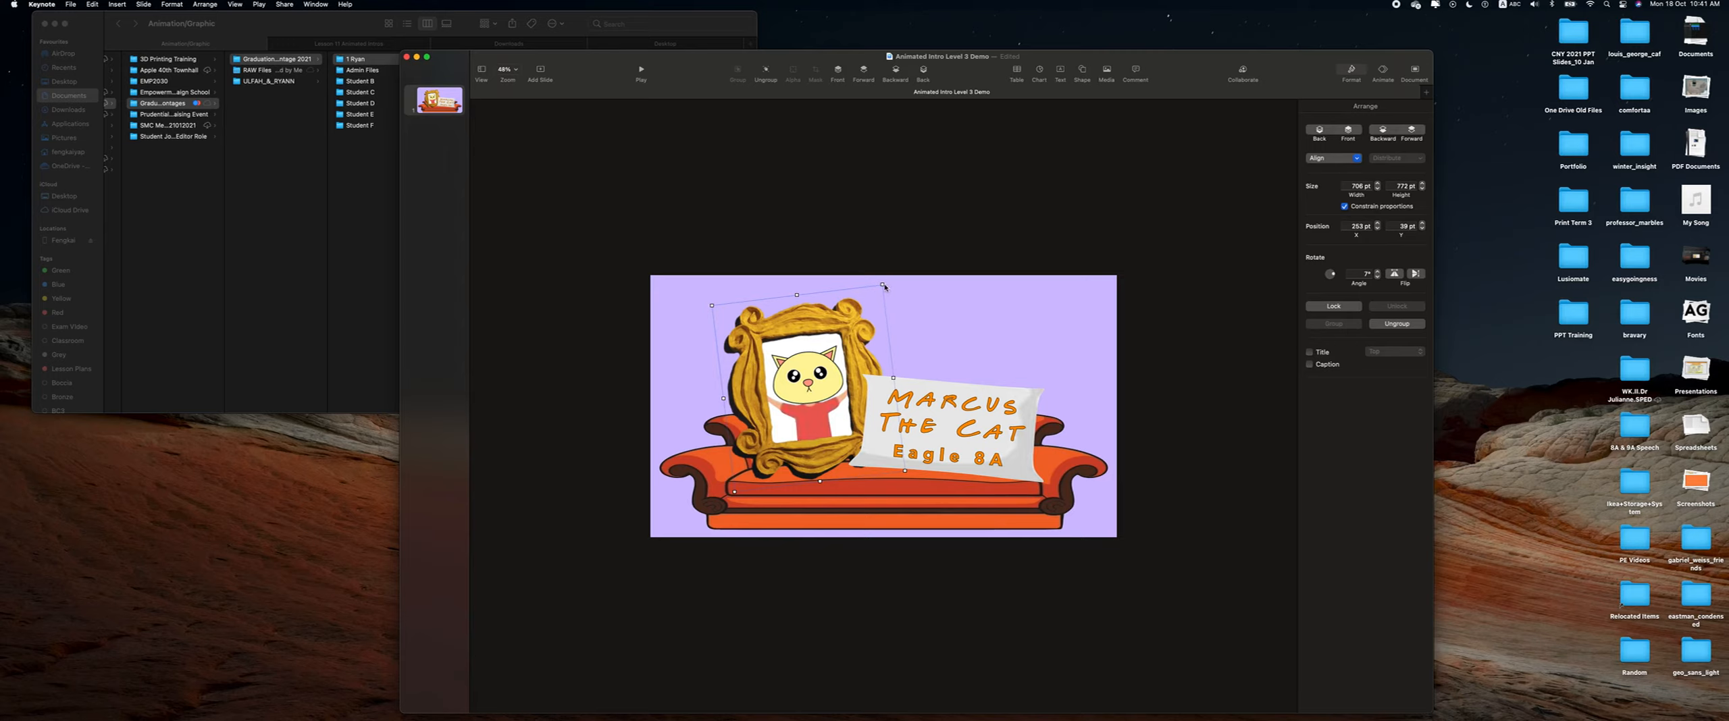
Shrink the framed cat picture slightly on the sofa and move the pillow group closer to it.
mouse_move(881, 284)
mouse_down()
mouse_move(864, 296)
mouse_move(895, 287)
mouse_move(879, 309)
mouse_up()
mouse_move(783, 426)
mouse_down()
mouse_move(784, 392)
mouse_move(790, 424)
mouse_up()
mouse_move(909, 437)
mouse_down()
mouse_move(943, 370)
mouse_move(926, 365)
mouse_move(899, 437)
mouse_up()
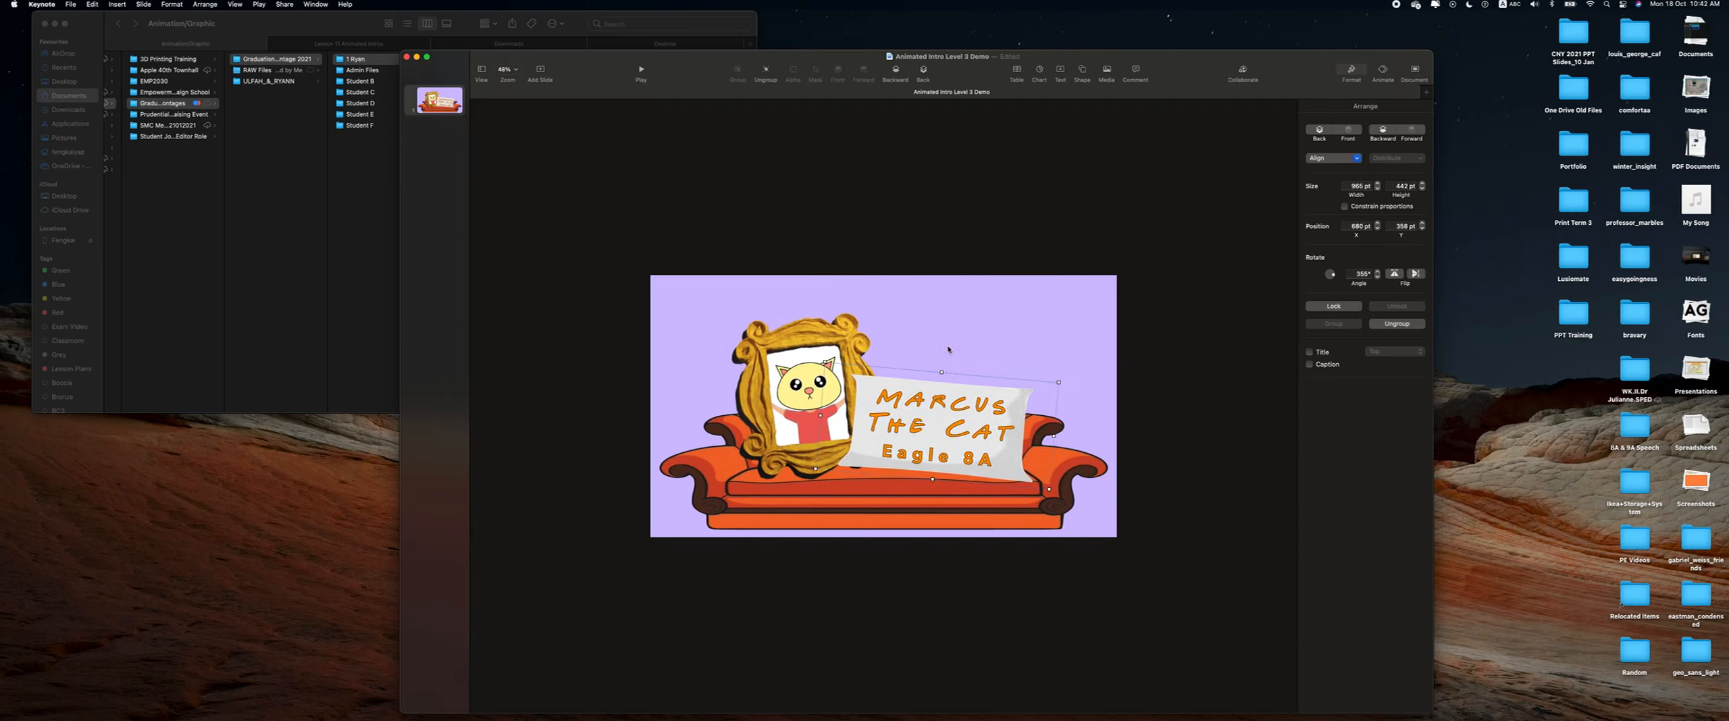
click(947, 351)
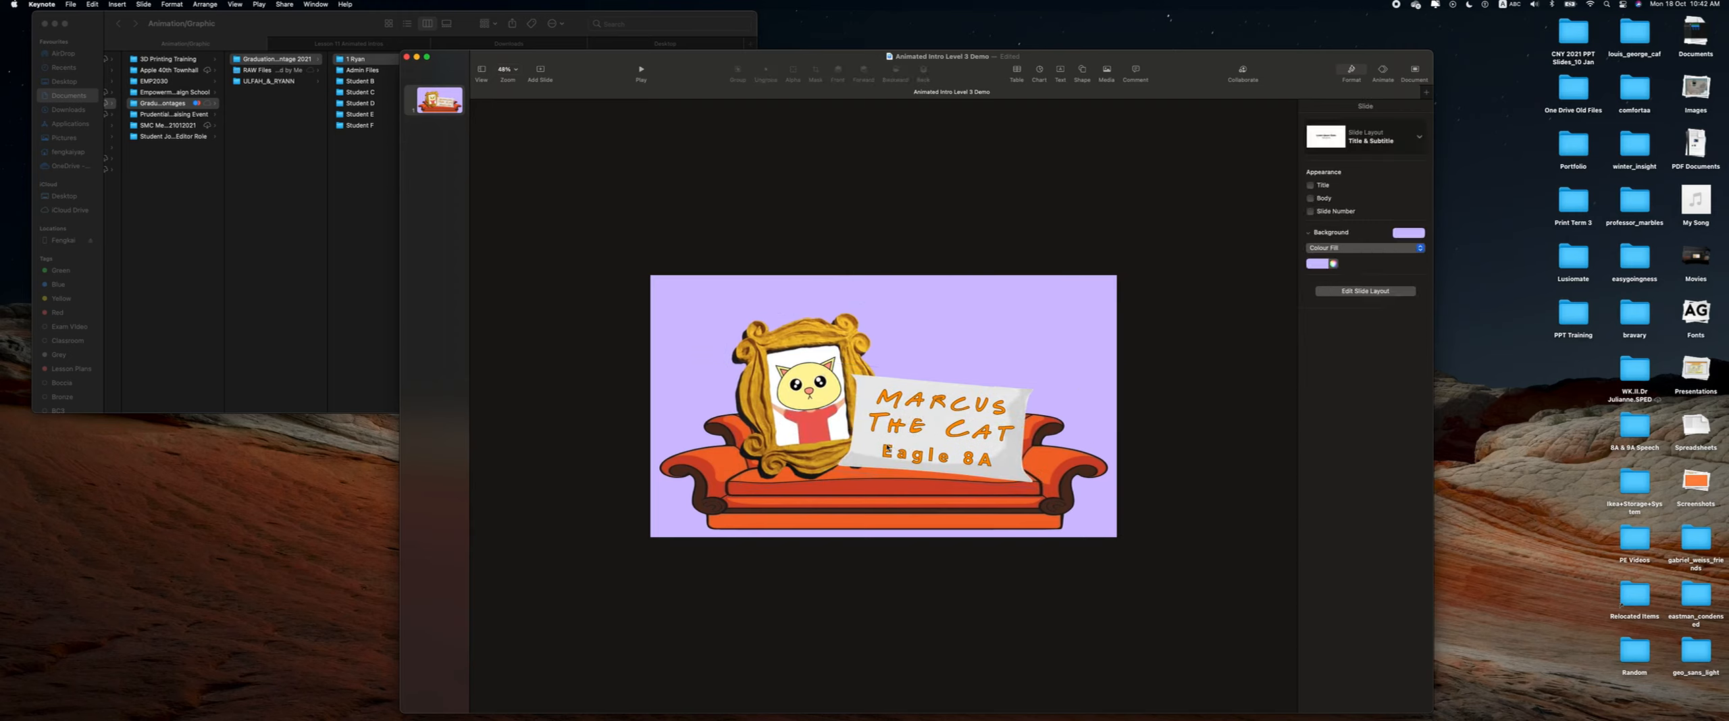
Add a Magic Move transition to the slide.
click(432, 106)
click(1383, 70)
click(1365, 141)
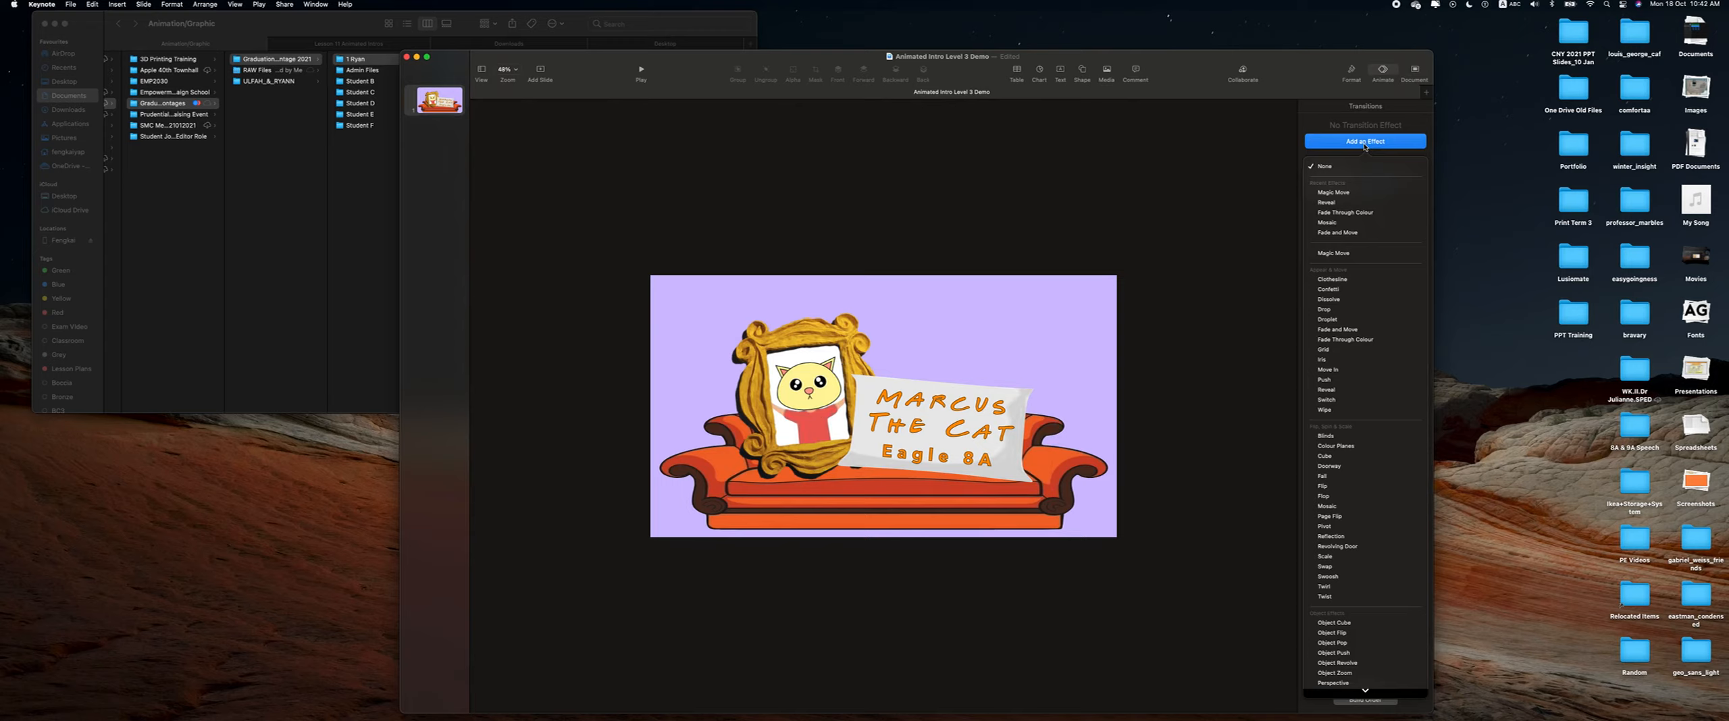
click(1346, 193)
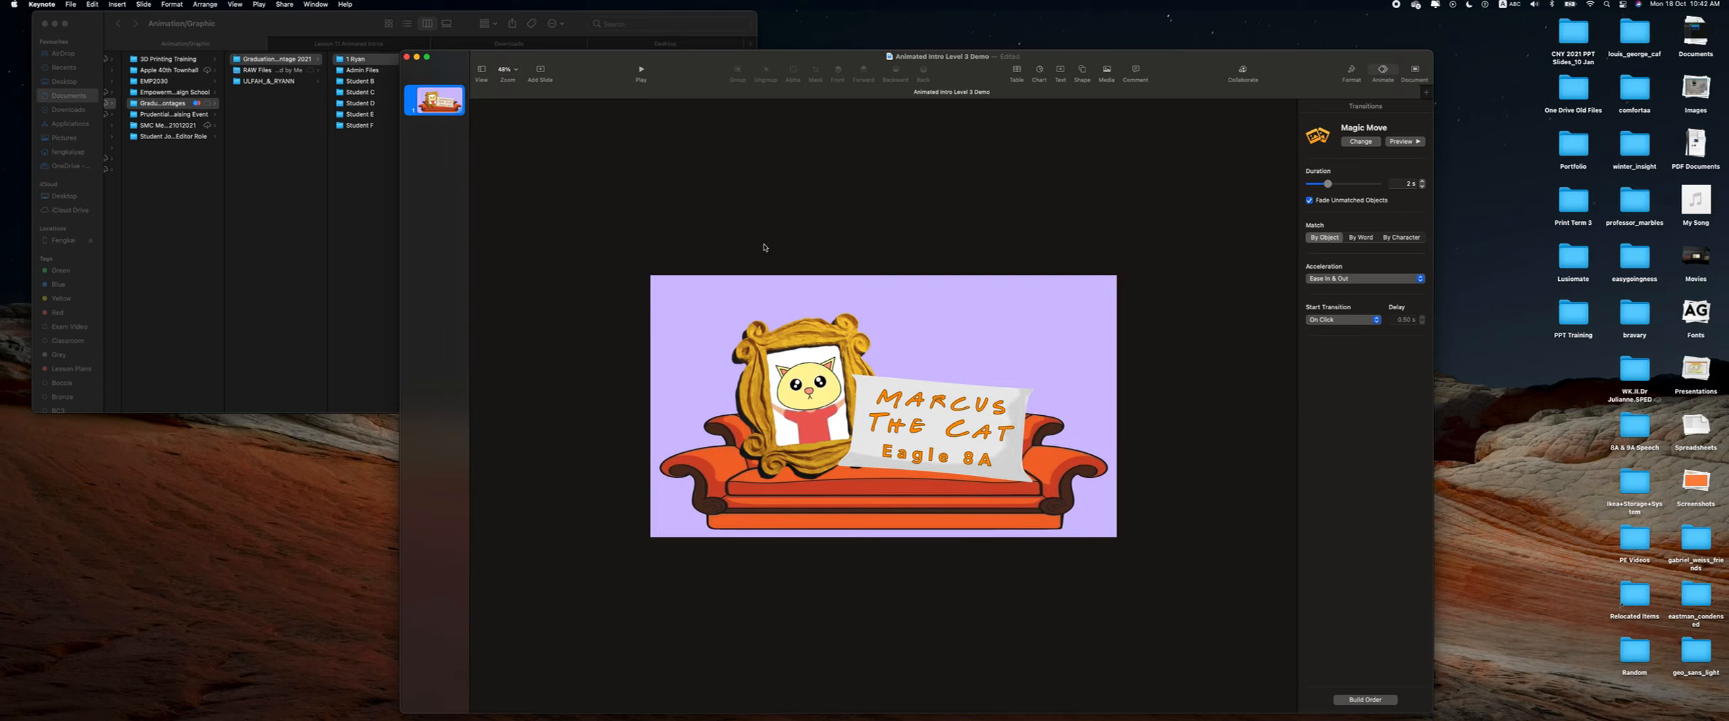
Shrink the framed cat picture to about 326 by 356 pt and move it to the slide's upper-right area.
click(788, 351)
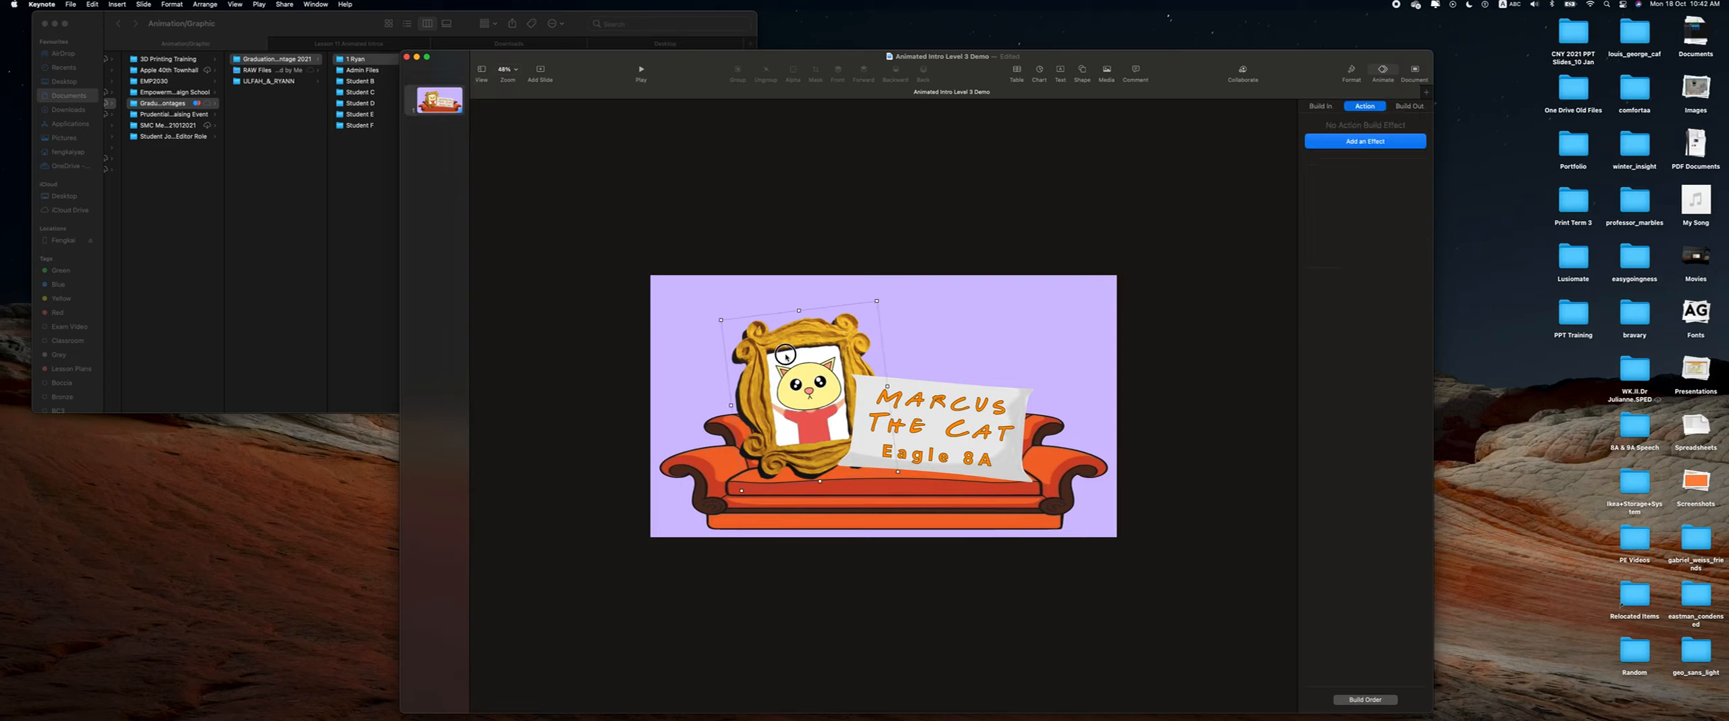
click(1320, 106)
drag(1351, 66, 1352, 65)
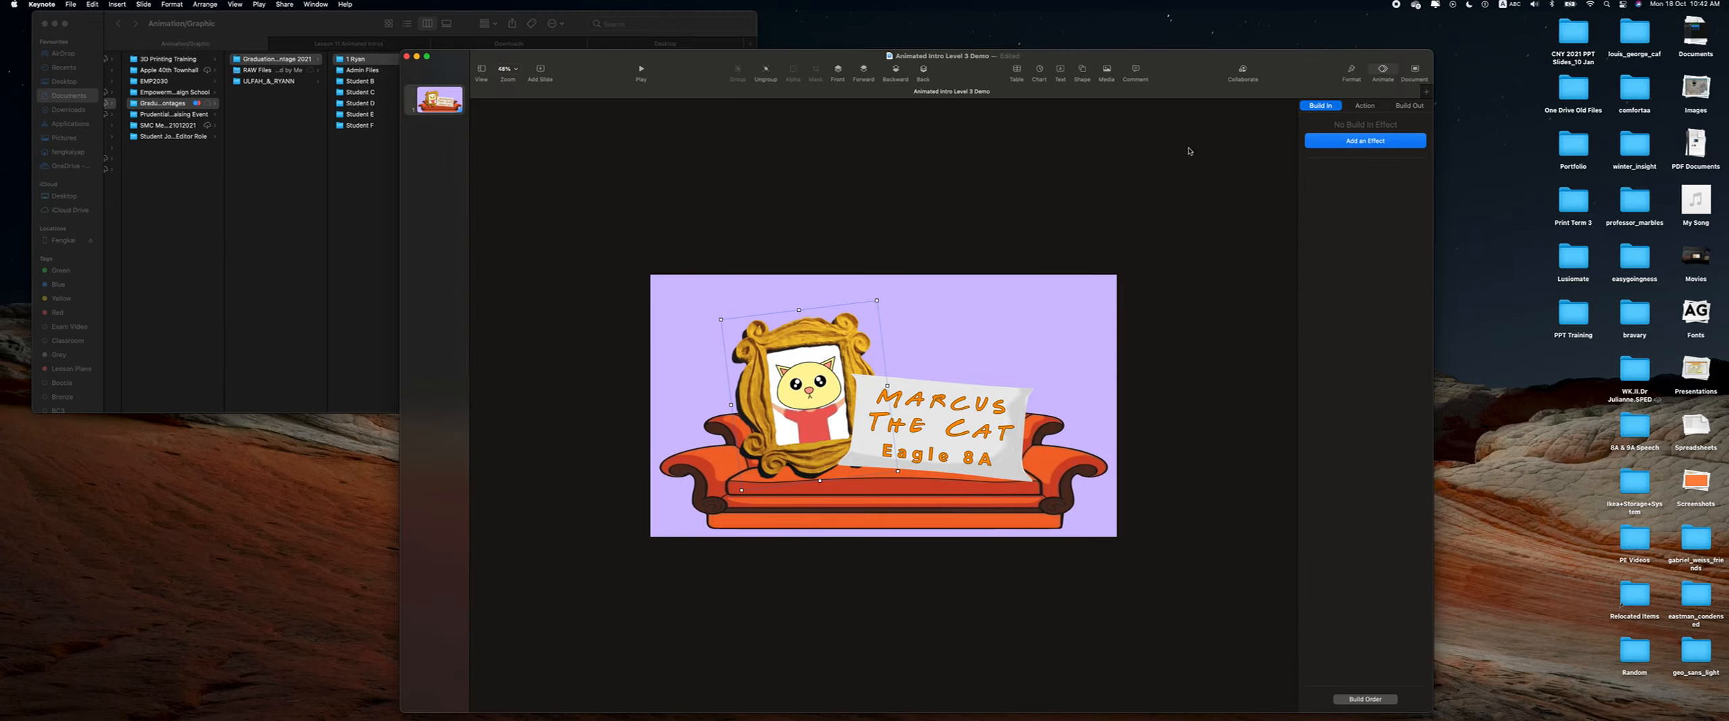
drag(856, 349, 802, 348)
drag(850, 288, 786, 377)
drag(763, 435, 1064, 343)
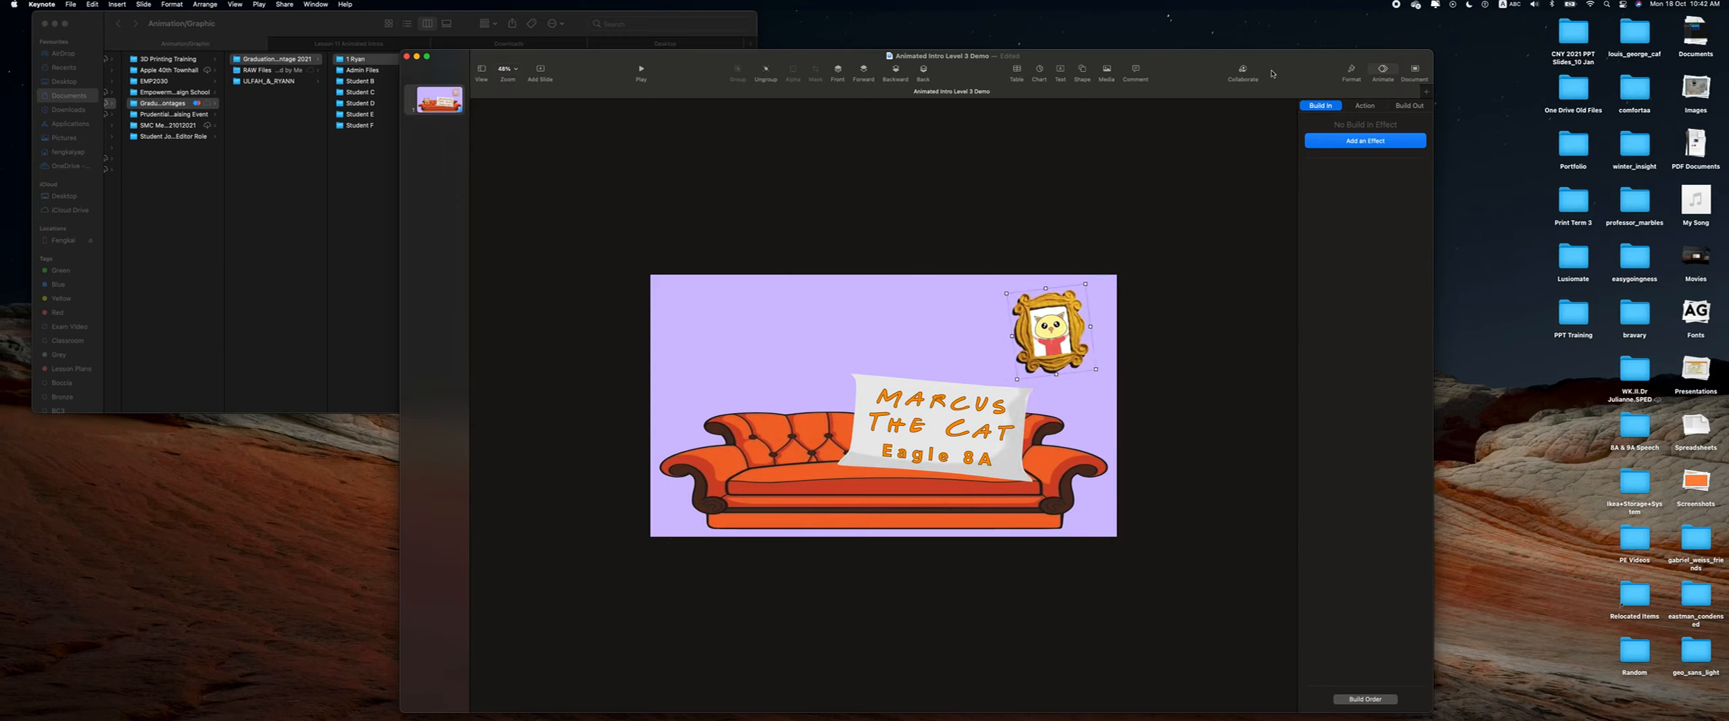
Set the framed picture's rotation to 0° and shrink it to about 247 by 270 pt in the slide's upper-right corner.
click(1360, 69)
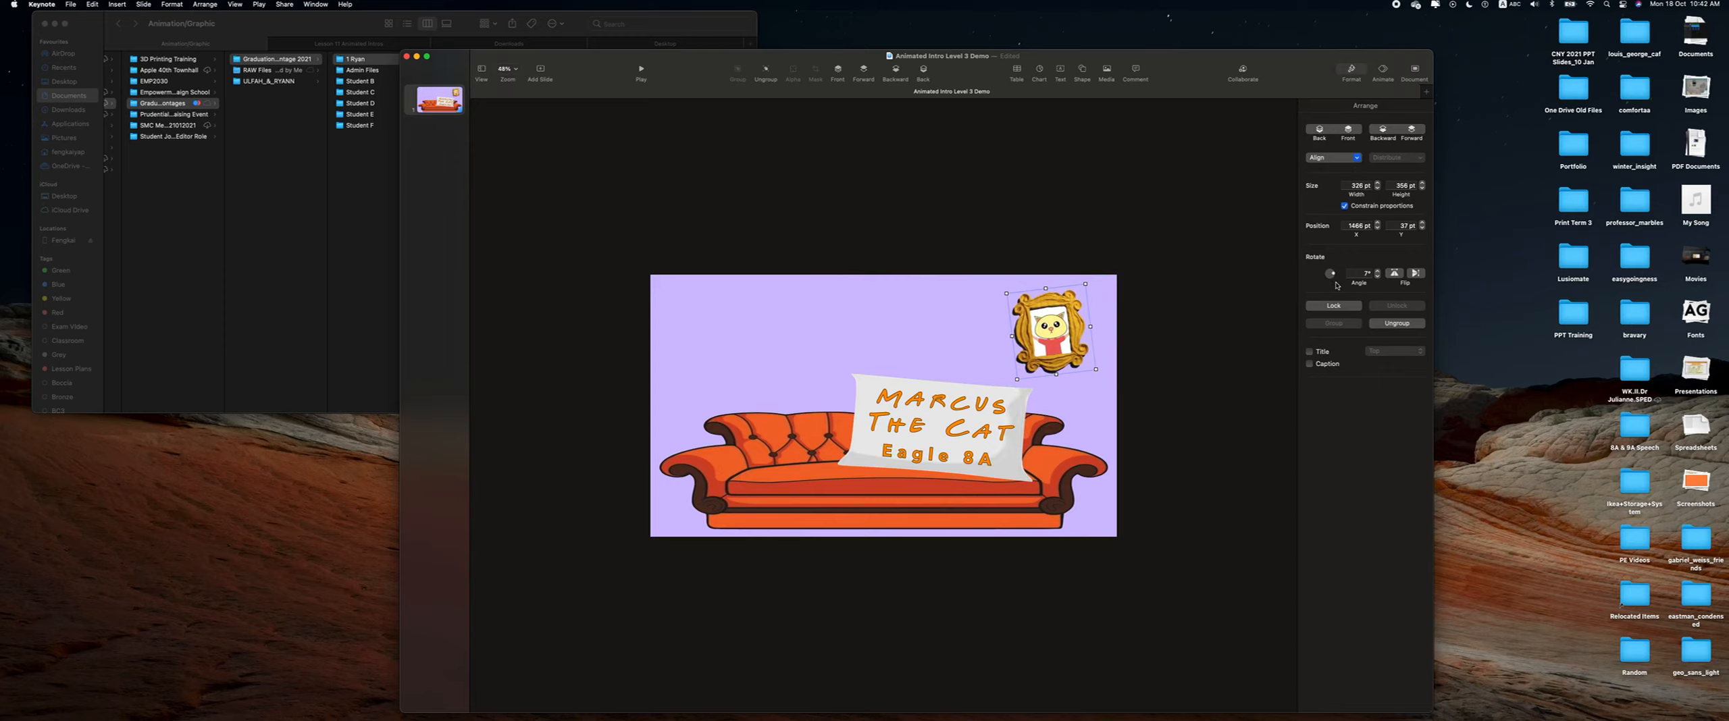
click(1363, 273)
text(0)
key(Return)
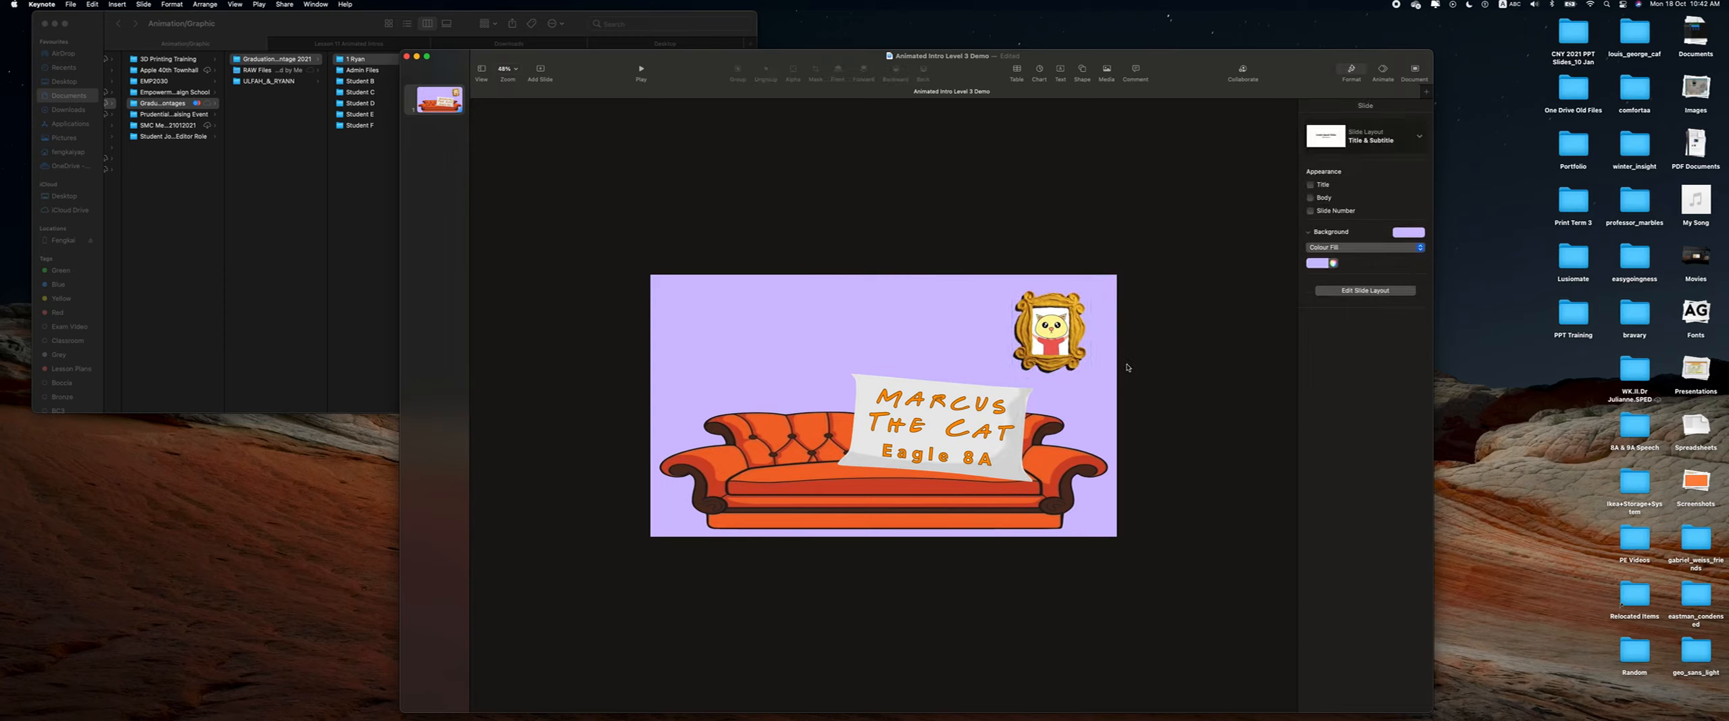
drag(1058, 347, 1080, 326)
drag(1026, 363, 1080, 325)
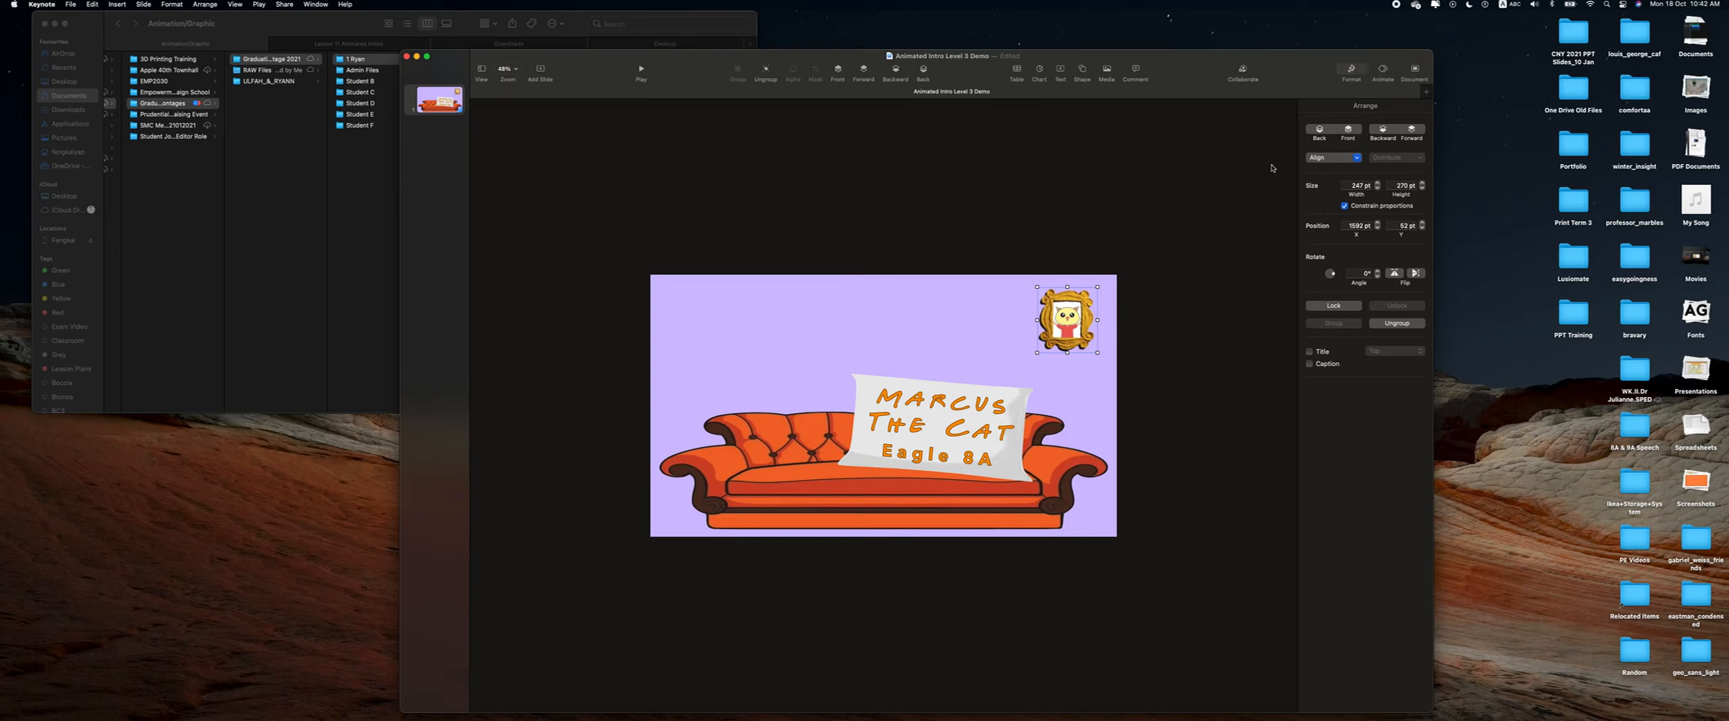
Add a square shape and stretch it into a rectangle about 2073 by 472 pt across the slide's lower edge.
click(1082, 71)
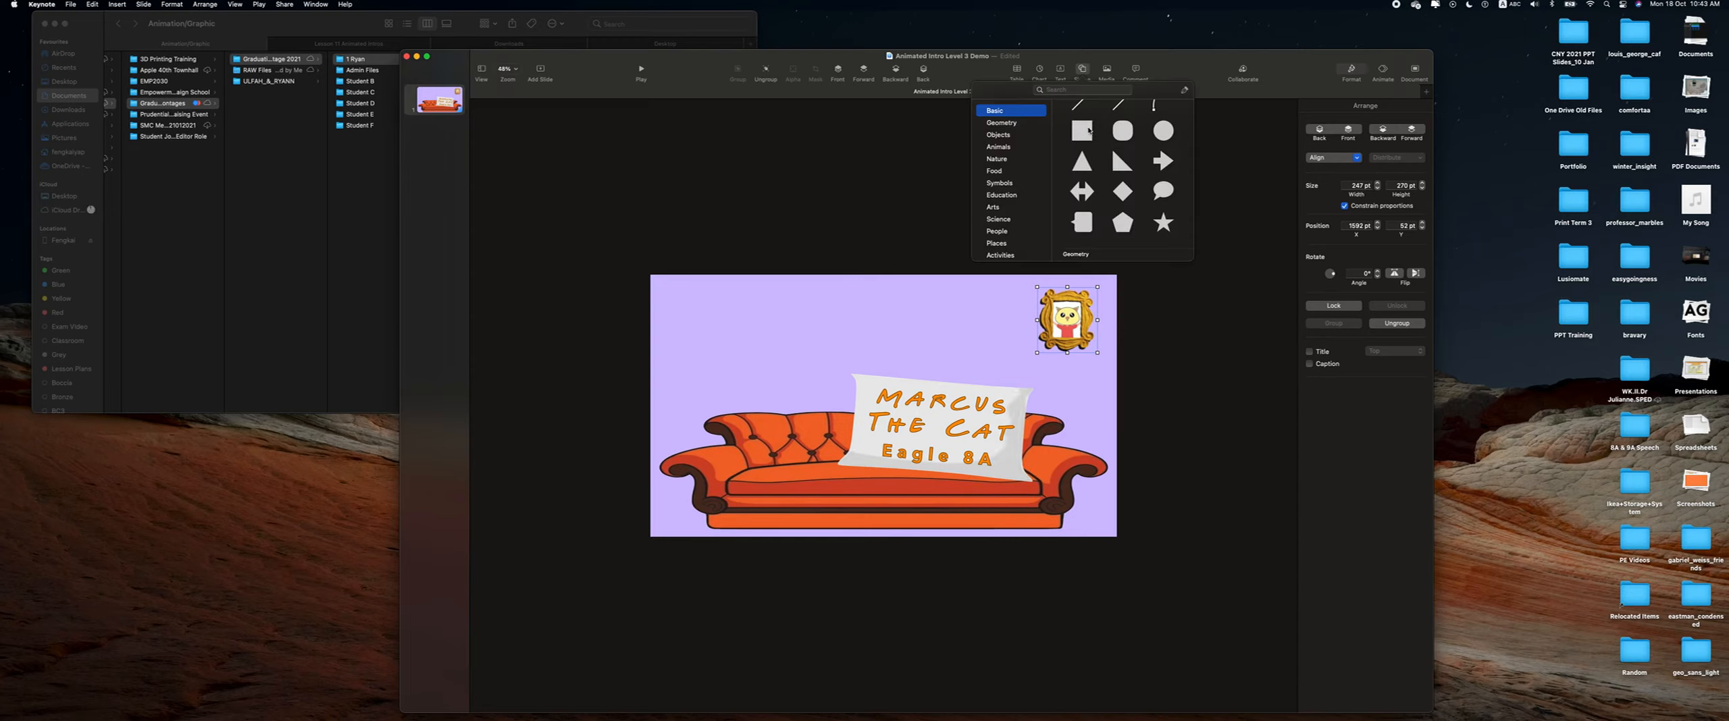
click(1088, 129)
drag(895, 413, 1142, 573)
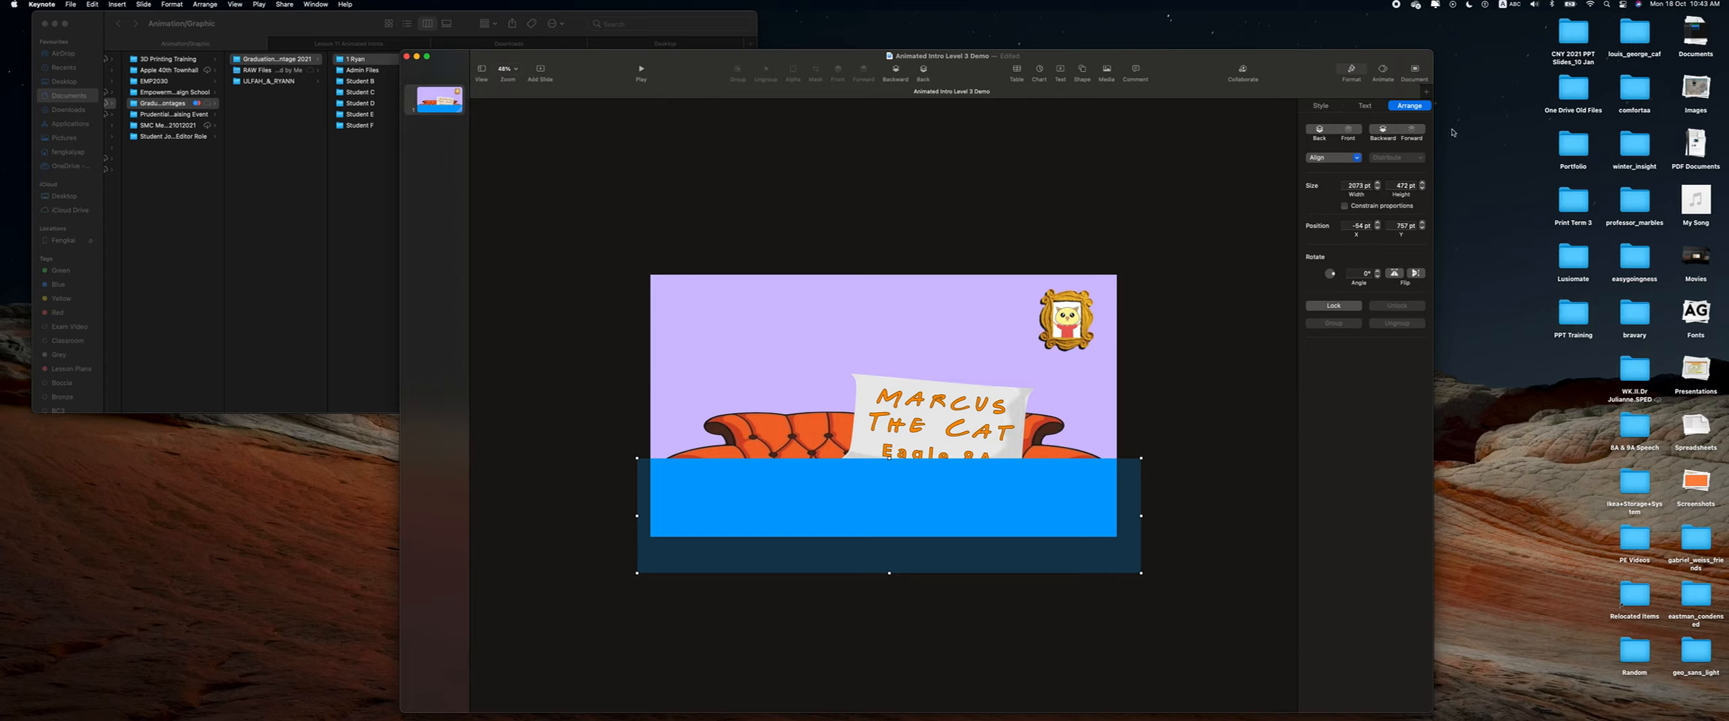
click(1321, 106)
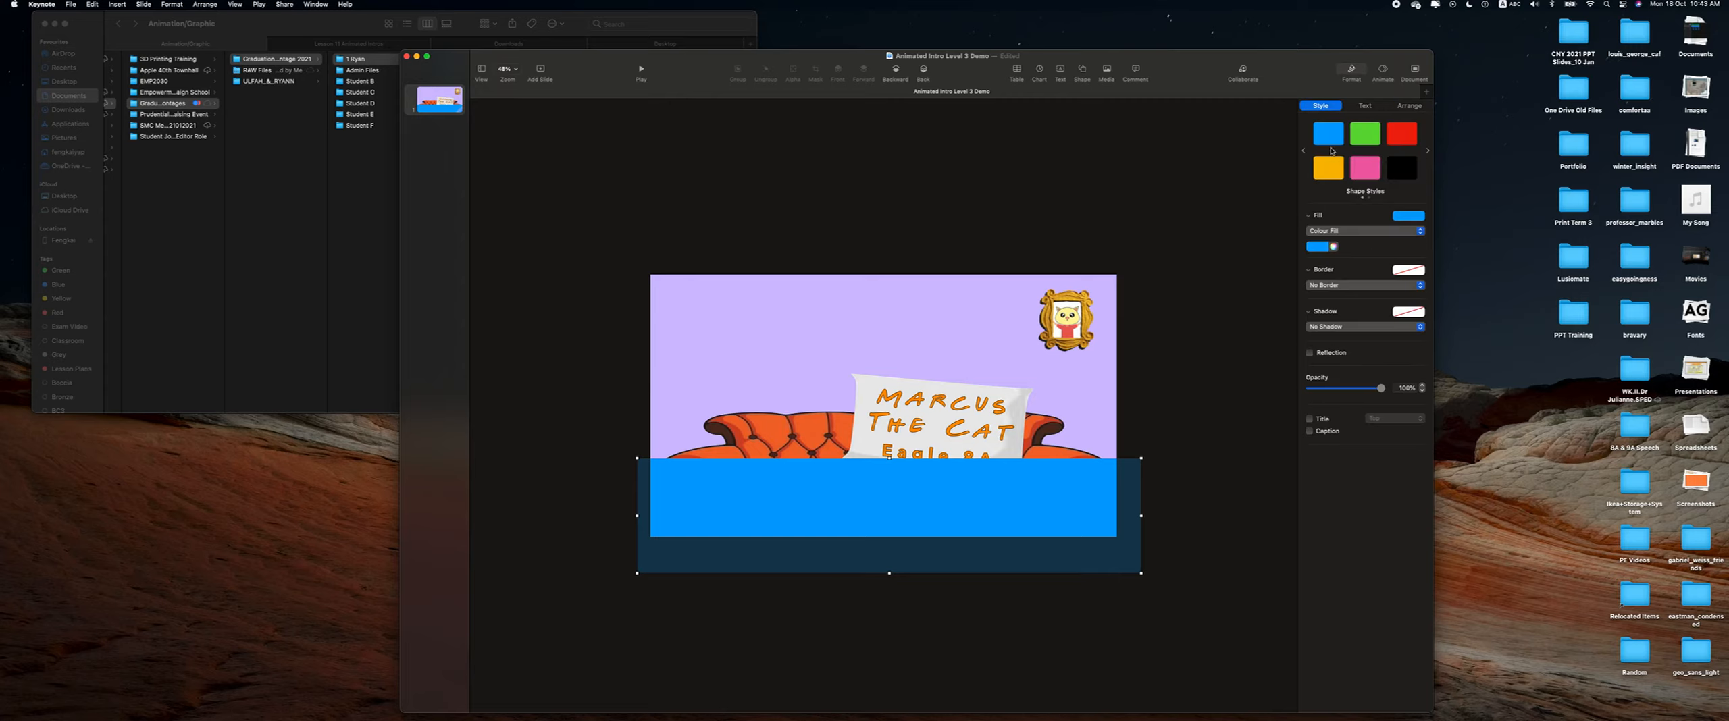
drag(898, 495, 898, 522)
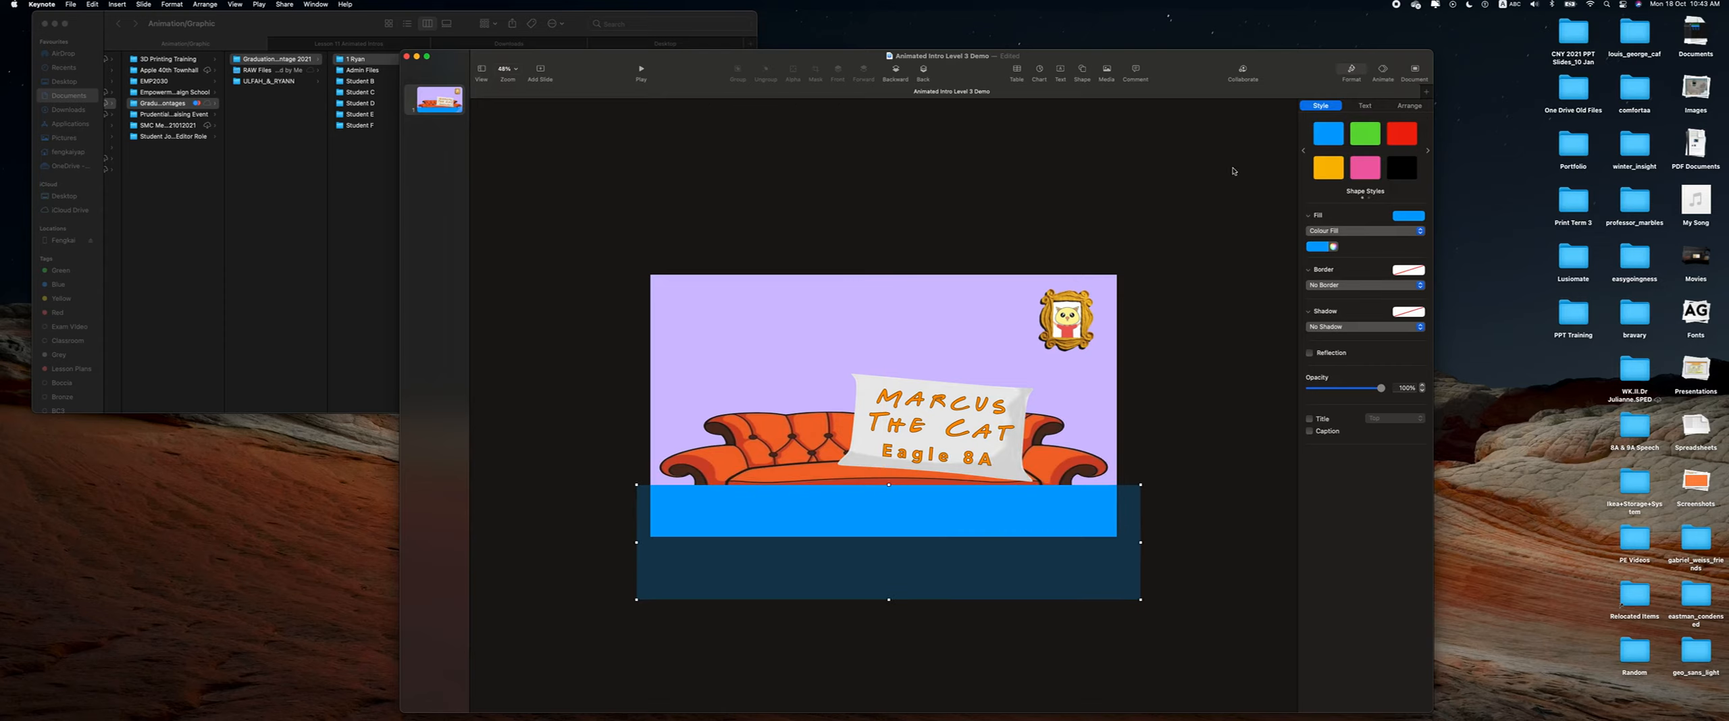
Fill the blue rectangle with a custom warm yellow from the colour wheel.
click(1356, 231)
click(1363, 211)
click(1336, 249)
mouse_move(1233, 285)
mouse_down()
mouse_move(1347, 216)
mouse_move(1341, 238)
mouse_move(1355, 212)
mouse_up()
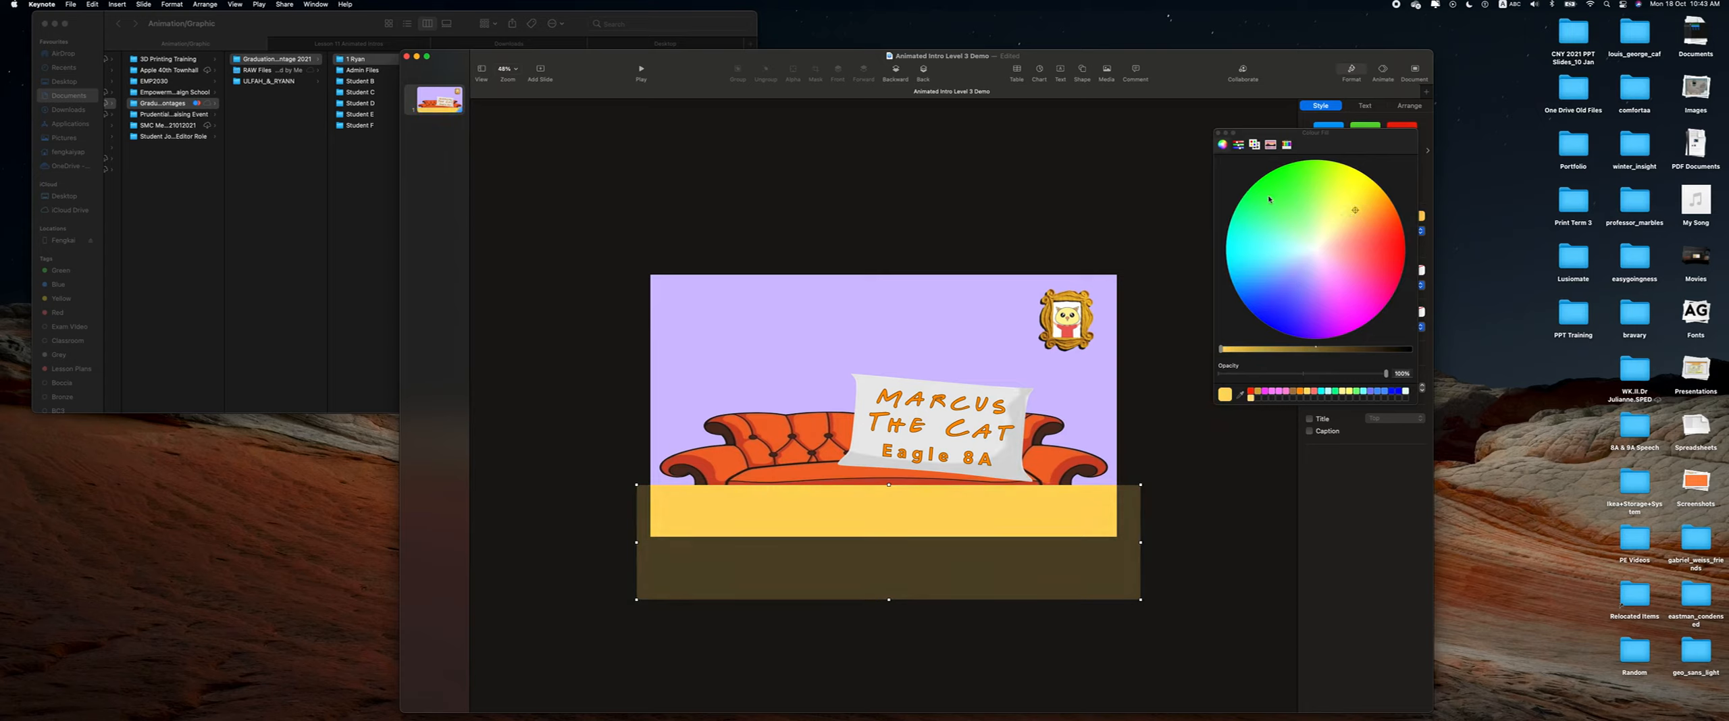
click(1218, 133)
Add a line border to the yellow rectangle and increase its width to 36 pt.
click(1408, 270)
click(1431, 313)
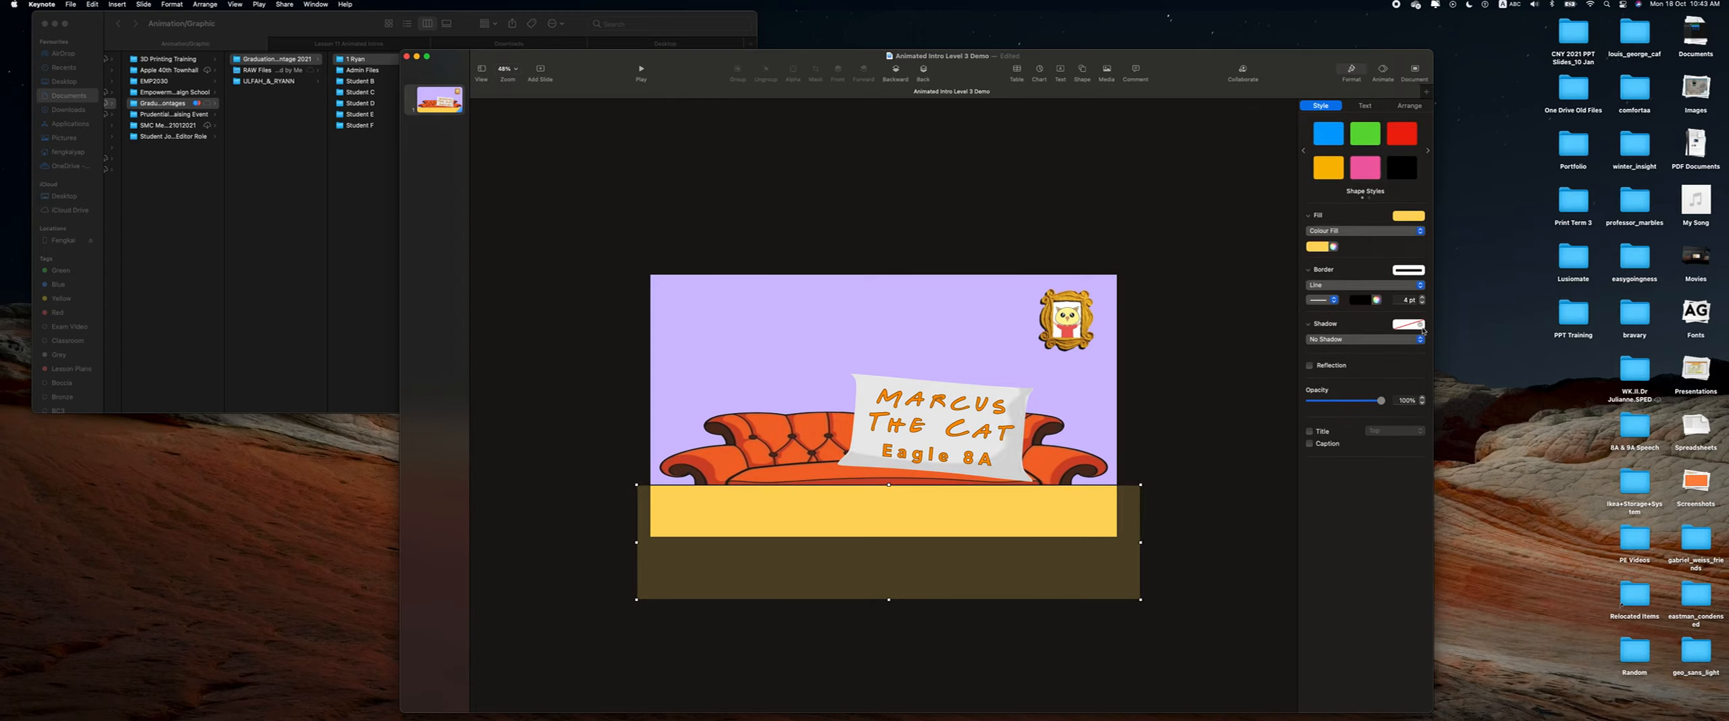
click(1423, 297)
click(1423, 298)
click(1422, 297)
click(1422, 297)
click(1423, 297)
click(1422, 298)
click(1423, 297)
click(1423, 297)
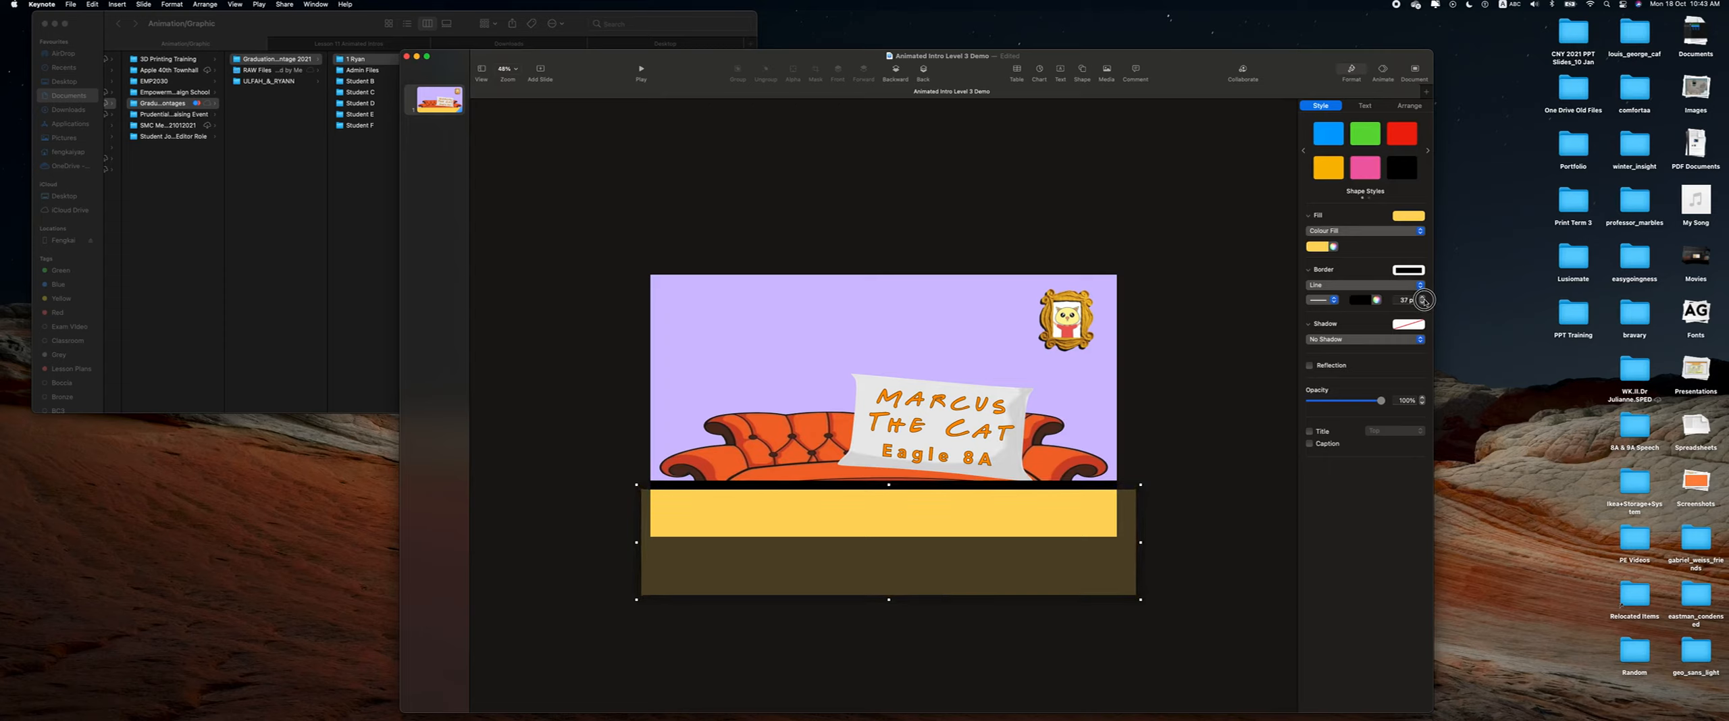
click(1422, 302)
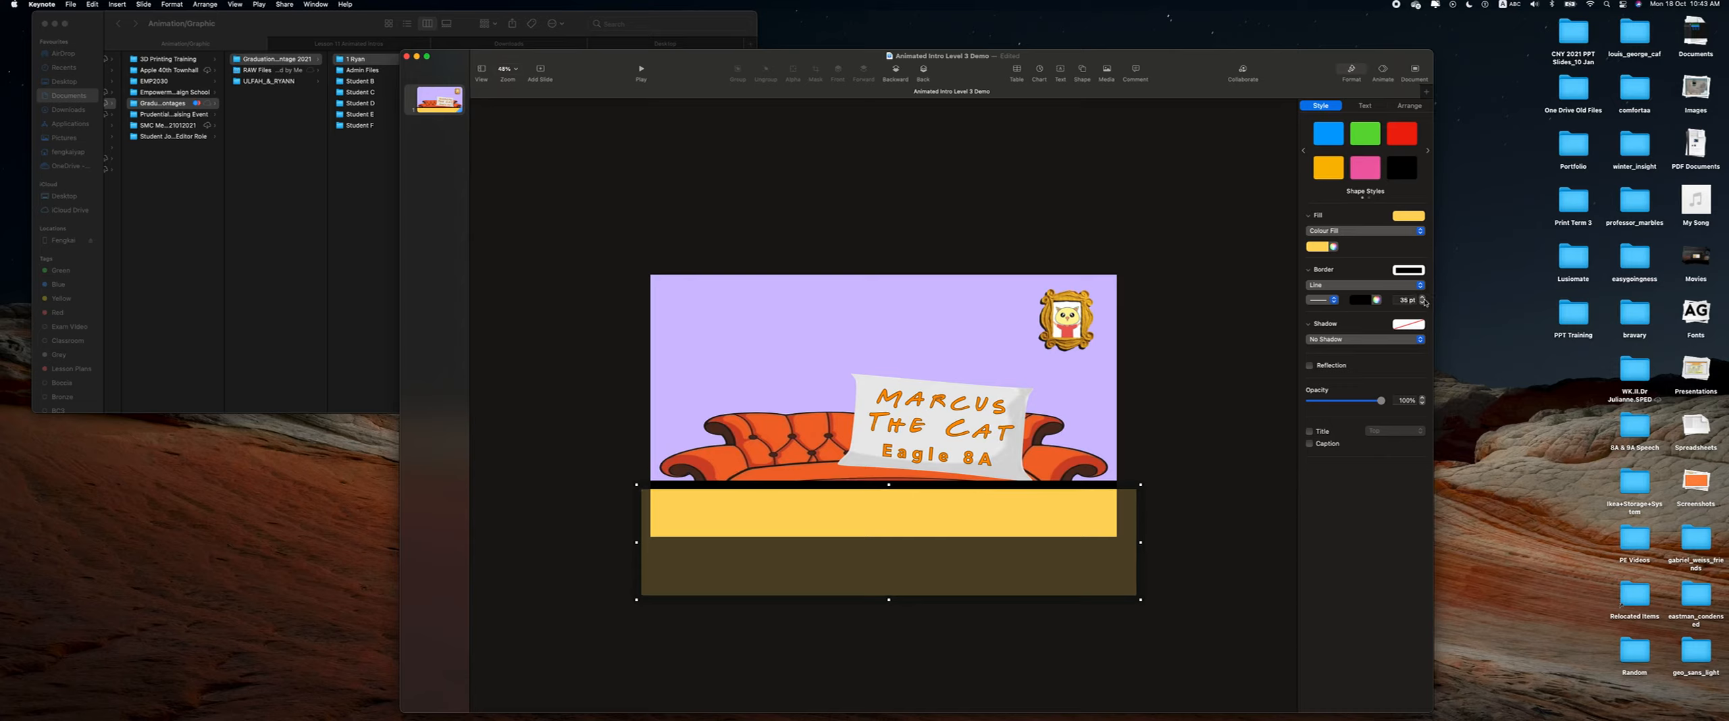
Set the rectangle's border width to 50 pt and its colour to orange.
click(1401, 302)
text(50)
key(Return)
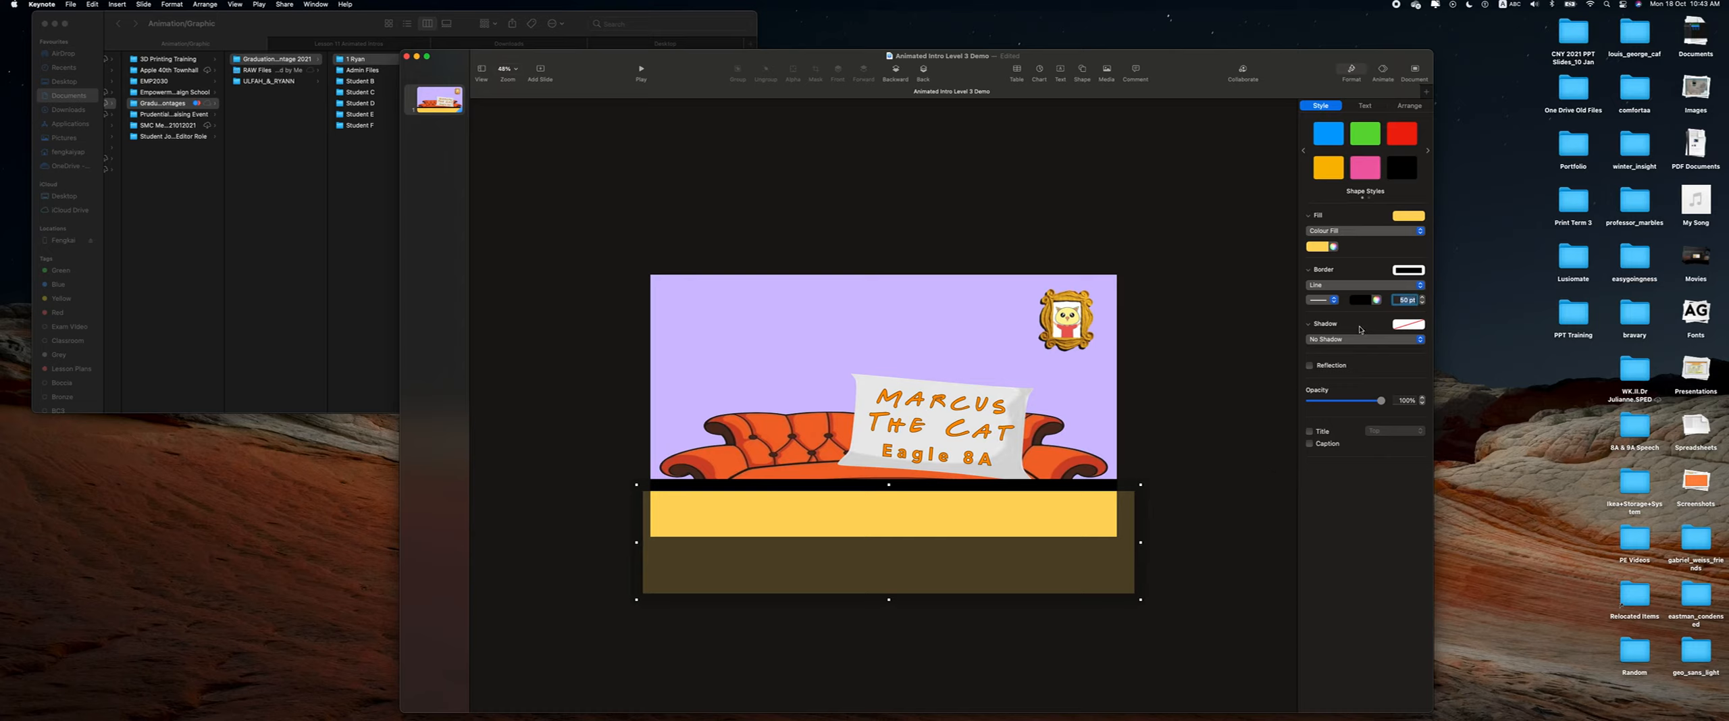
click(1364, 299)
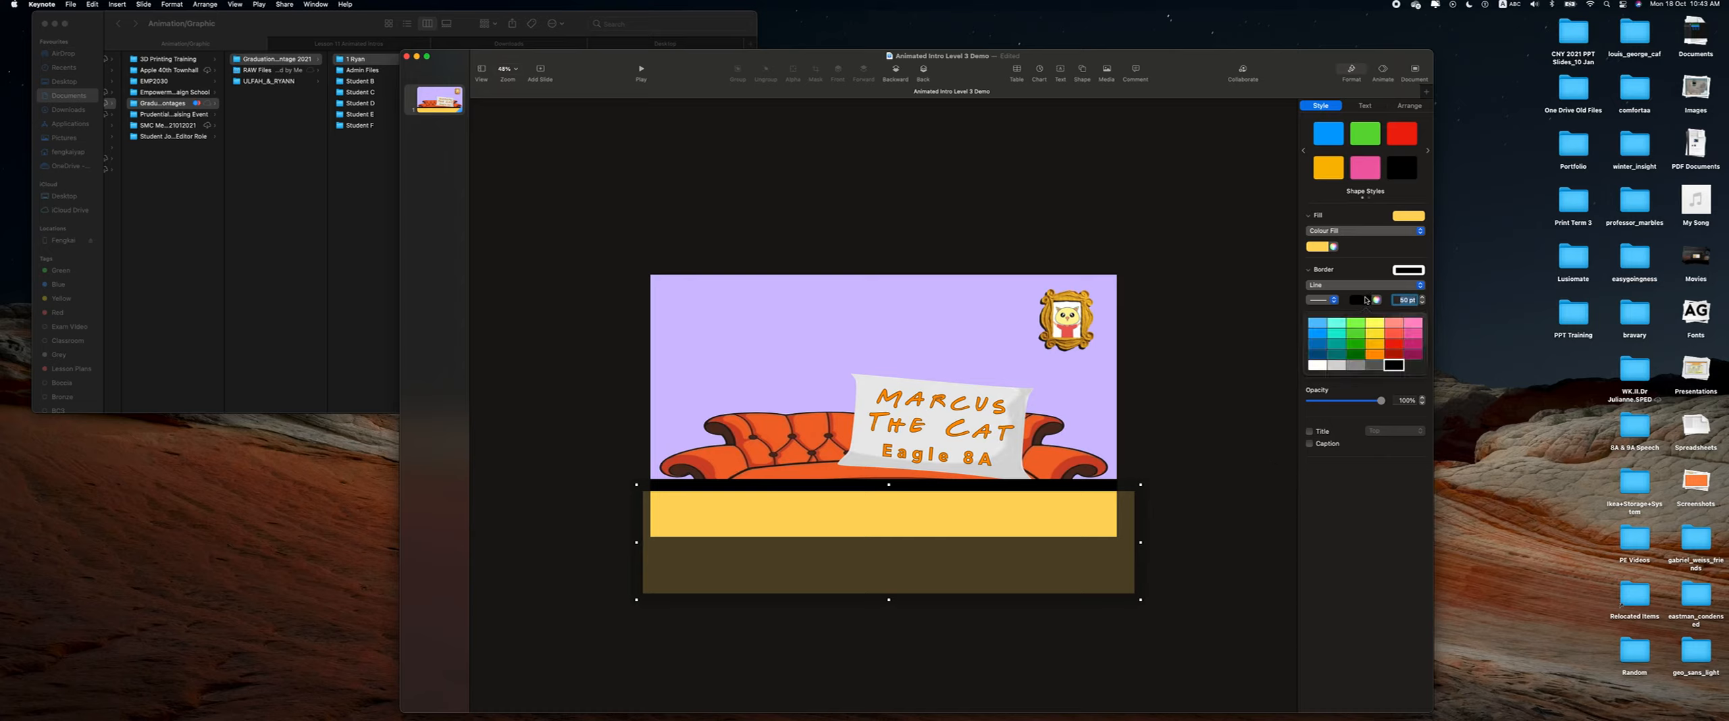
click(1372, 345)
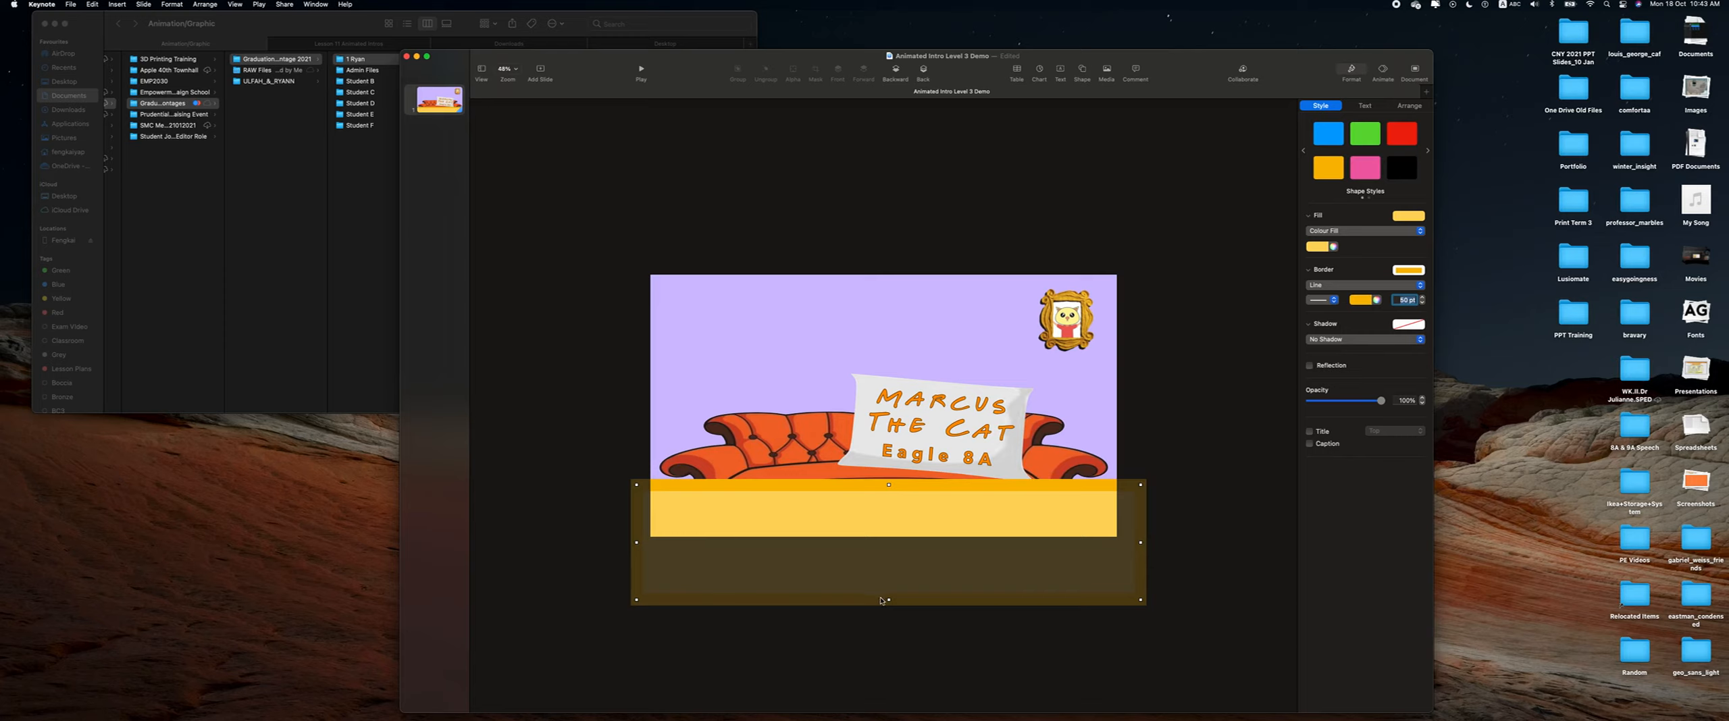
Shorten the yellow rectangle and place it slightly lower behind the sofa as a floor.
drag(889, 600, 889, 546)
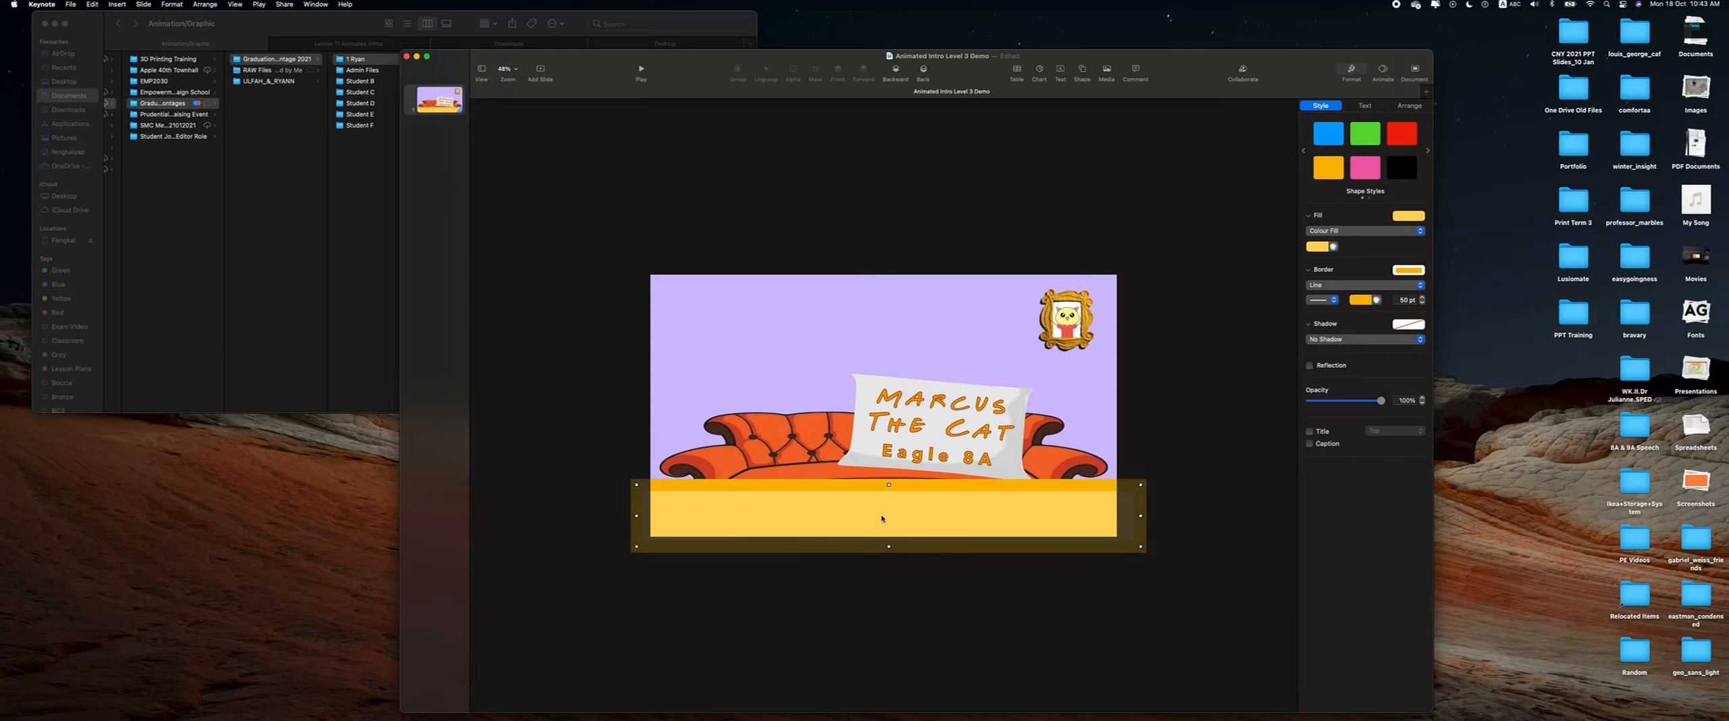
click(922, 72)
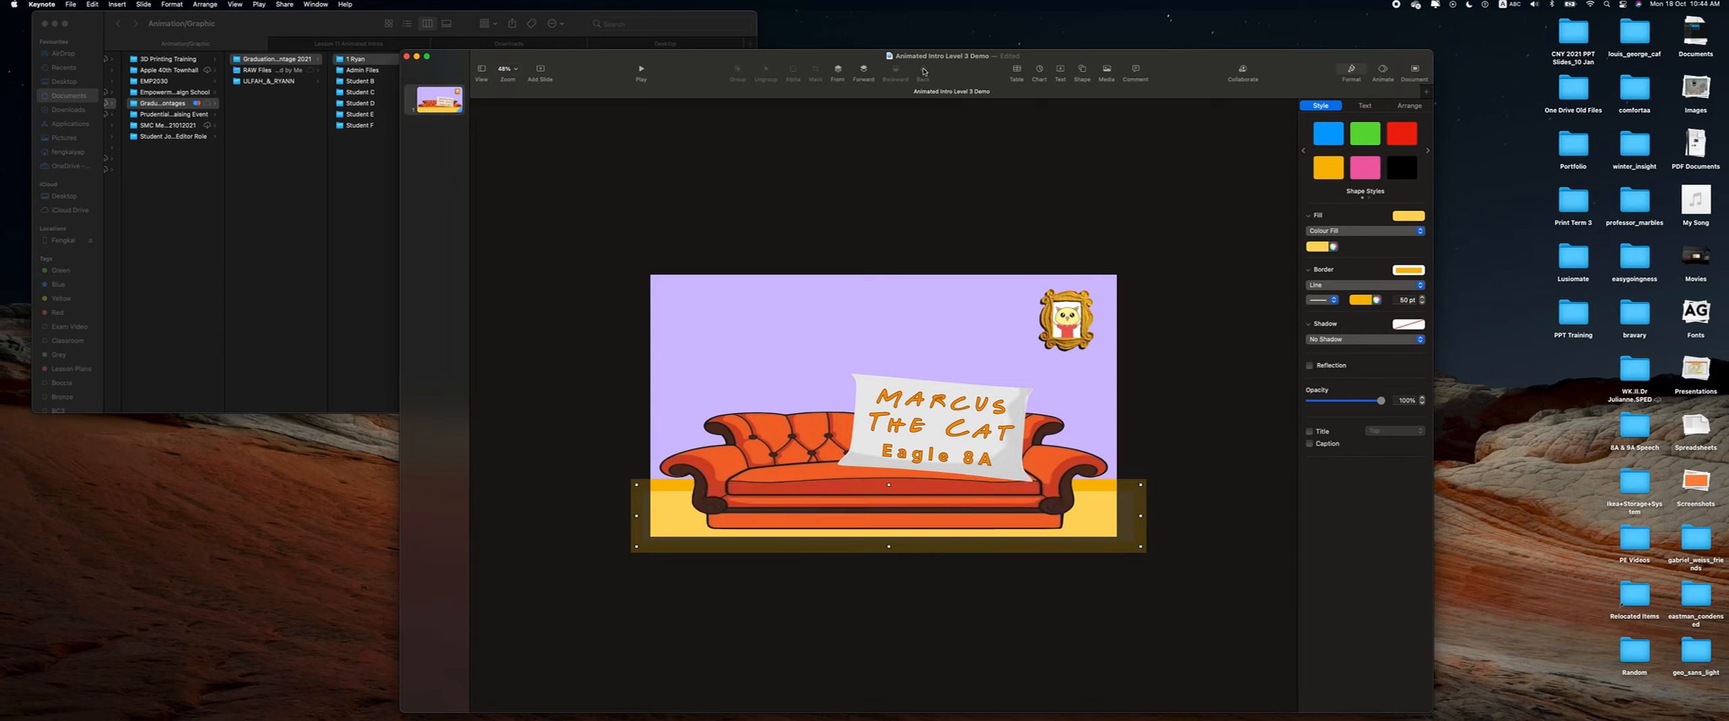
click(1181, 475)
drag(650, 515, 674, 530)
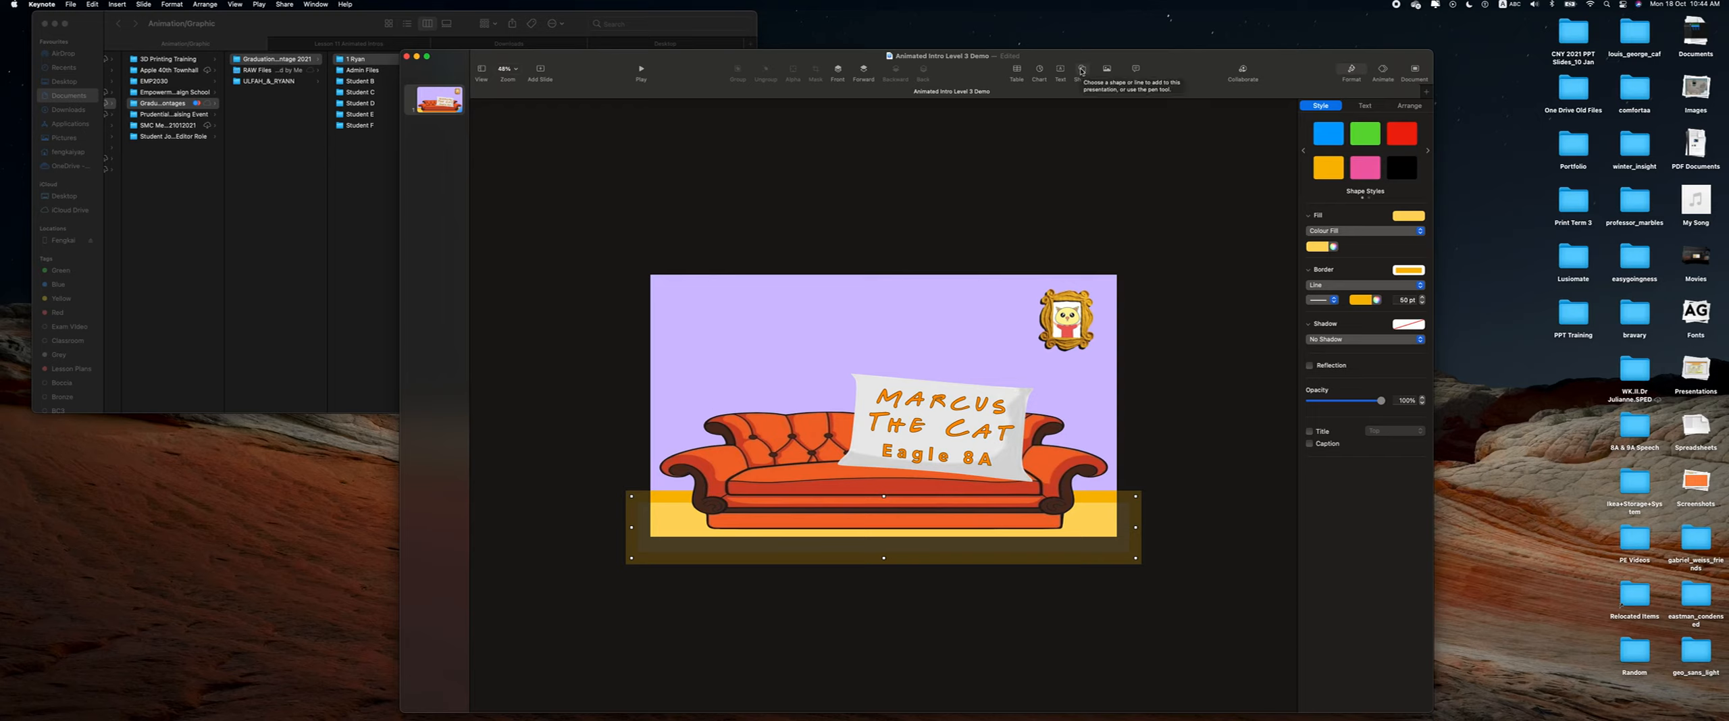
Insert a plain table without headers on the slide and reduce it to two columns and two rows.
click(1017, 70)
click(992, 148)
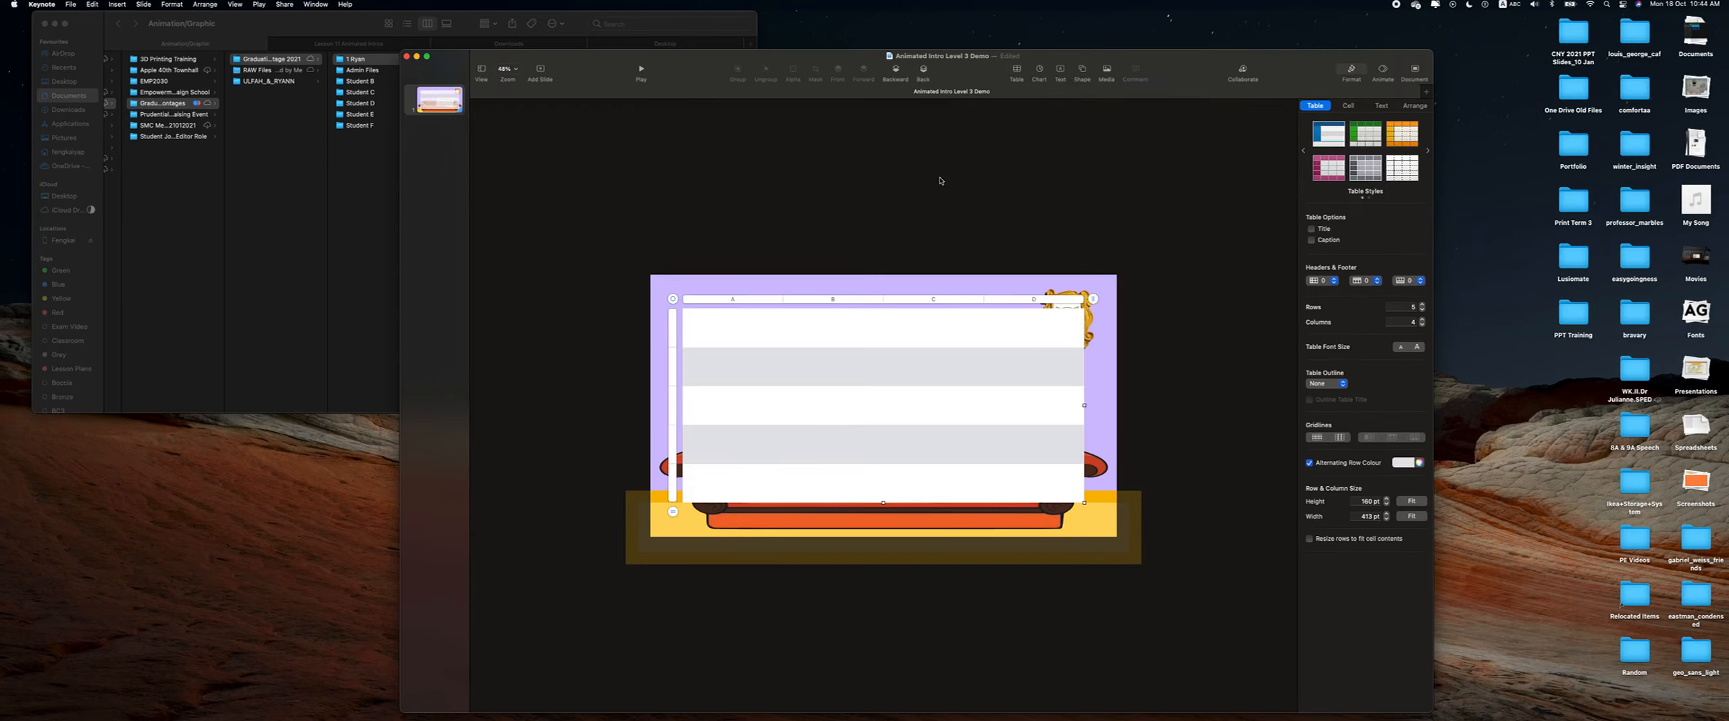
click(1093, 281)
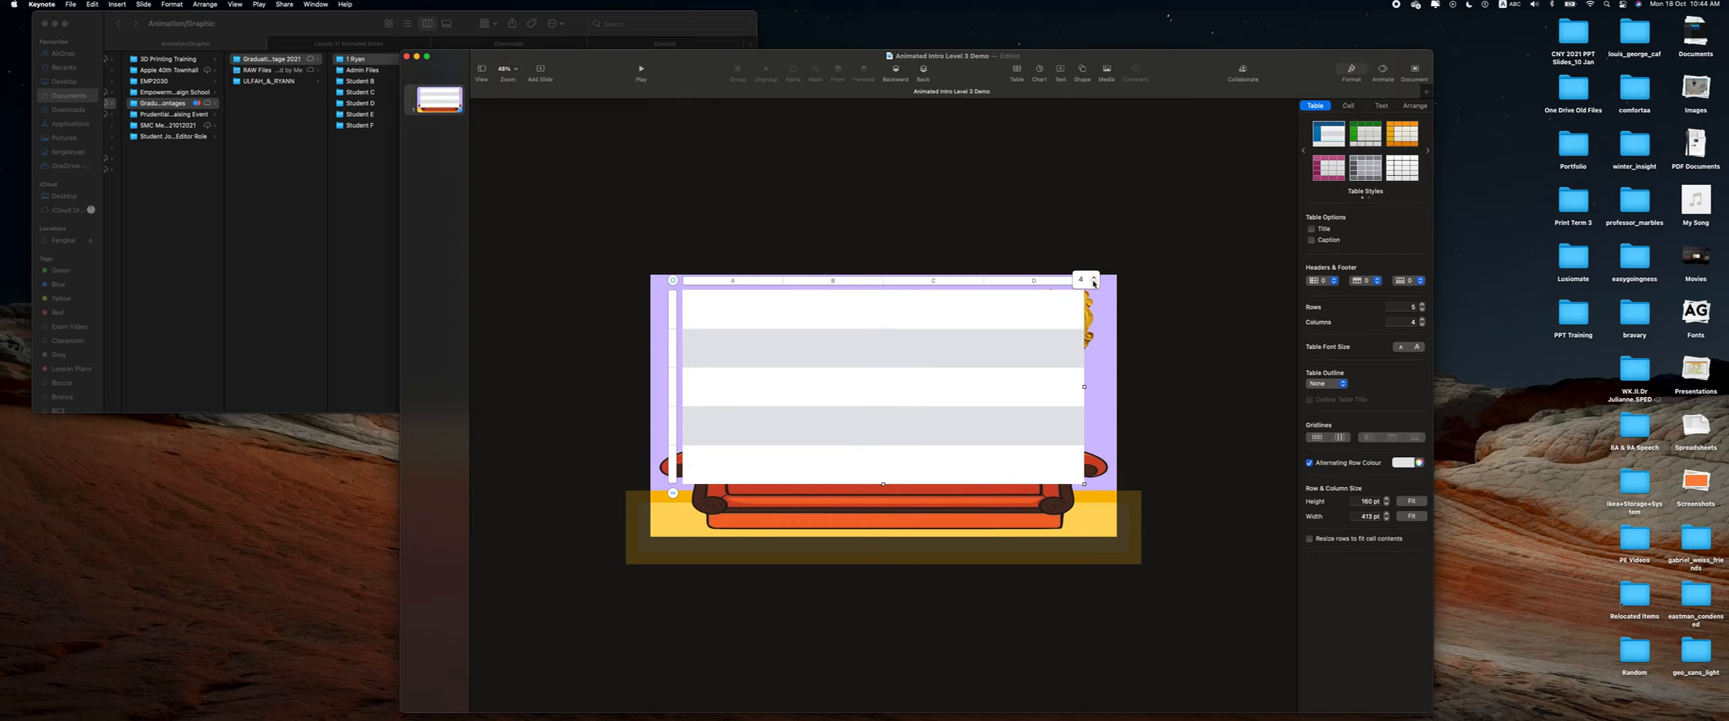
click(1095, 283)
click(666, 493)
click(757, 396)
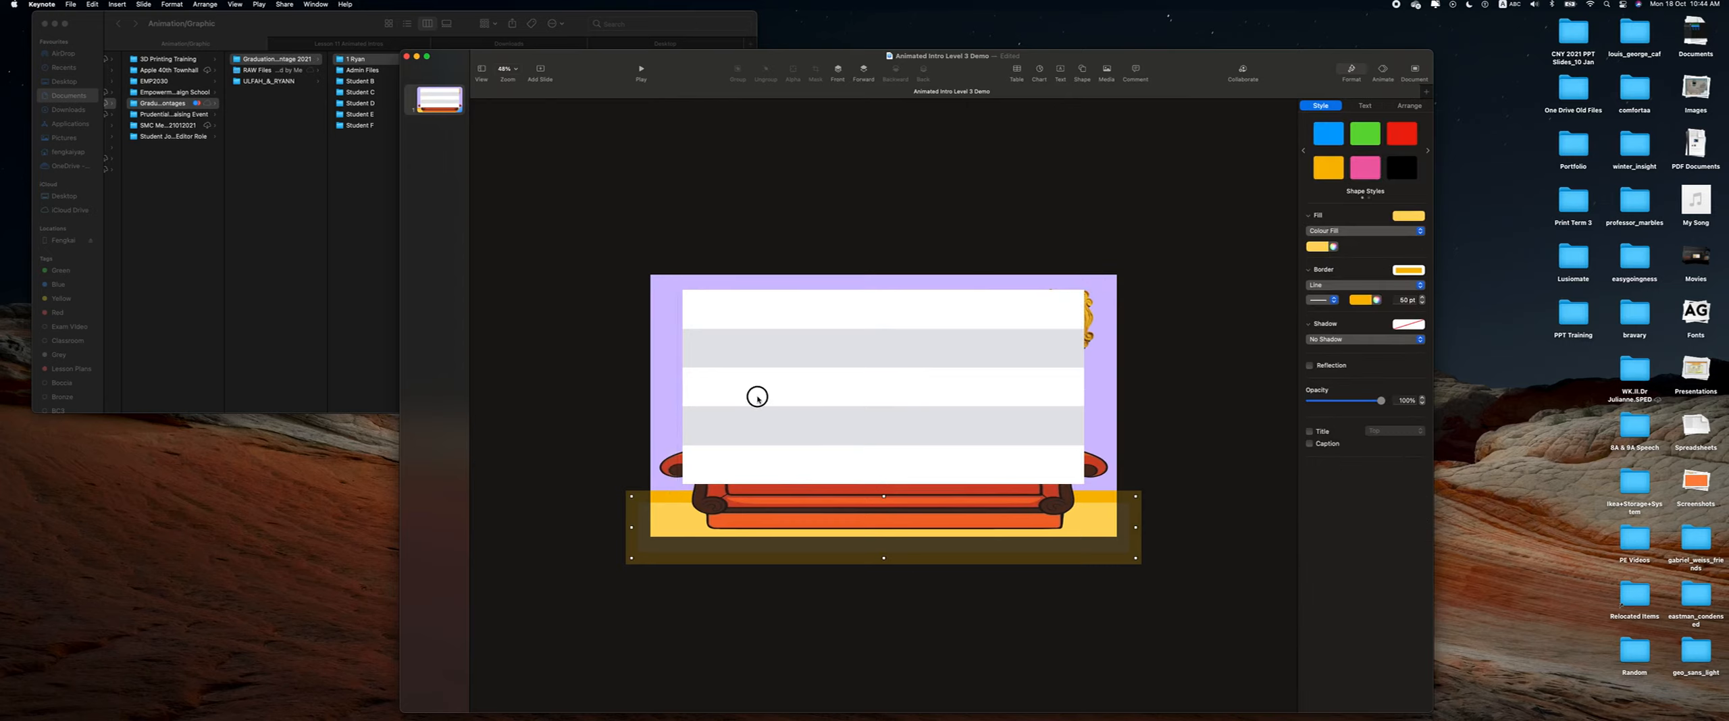
click(673, 494)
click(673, 499)
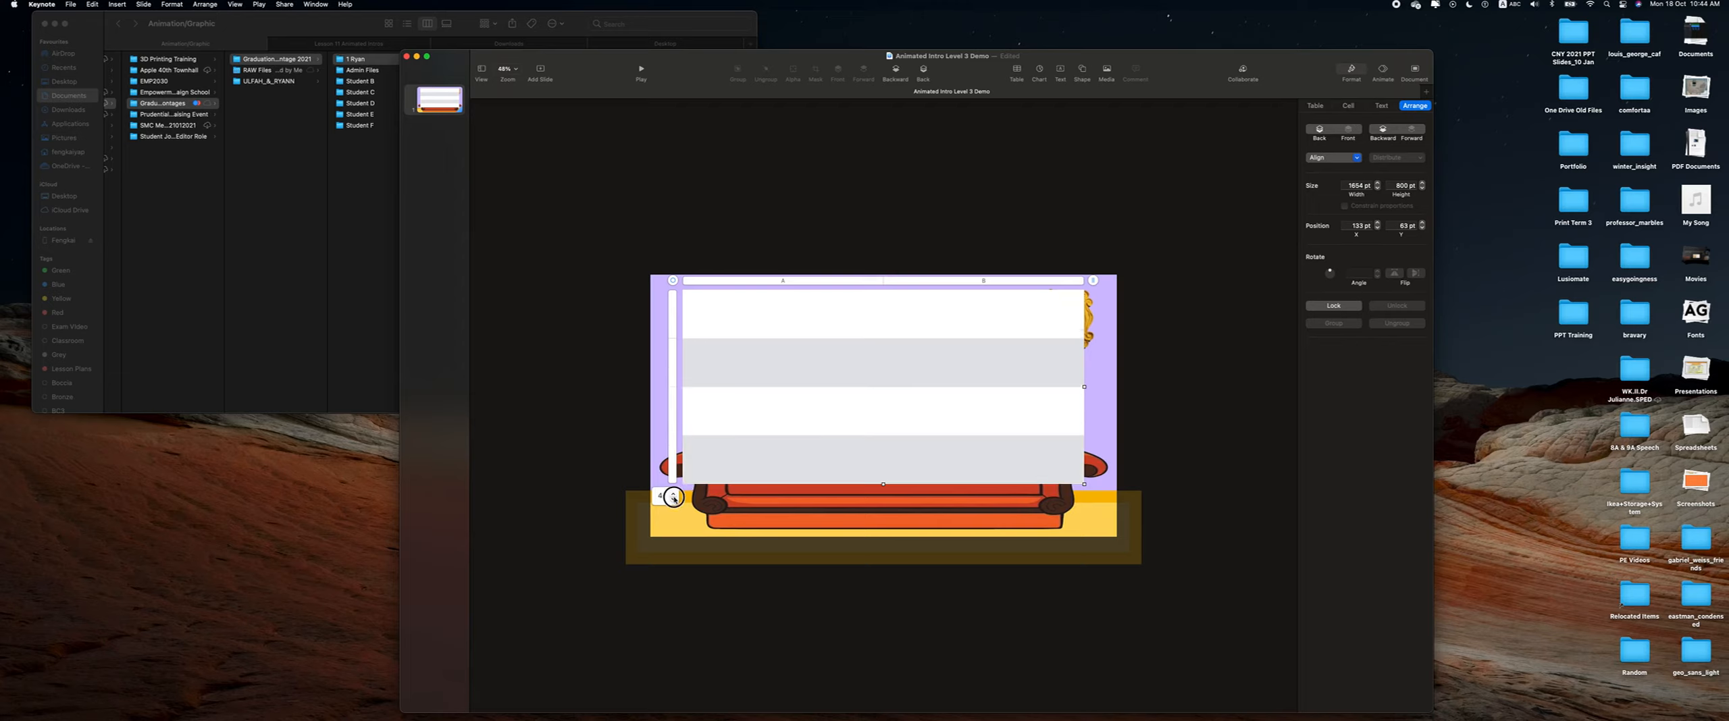
click(673, 499)
click(673, 500)
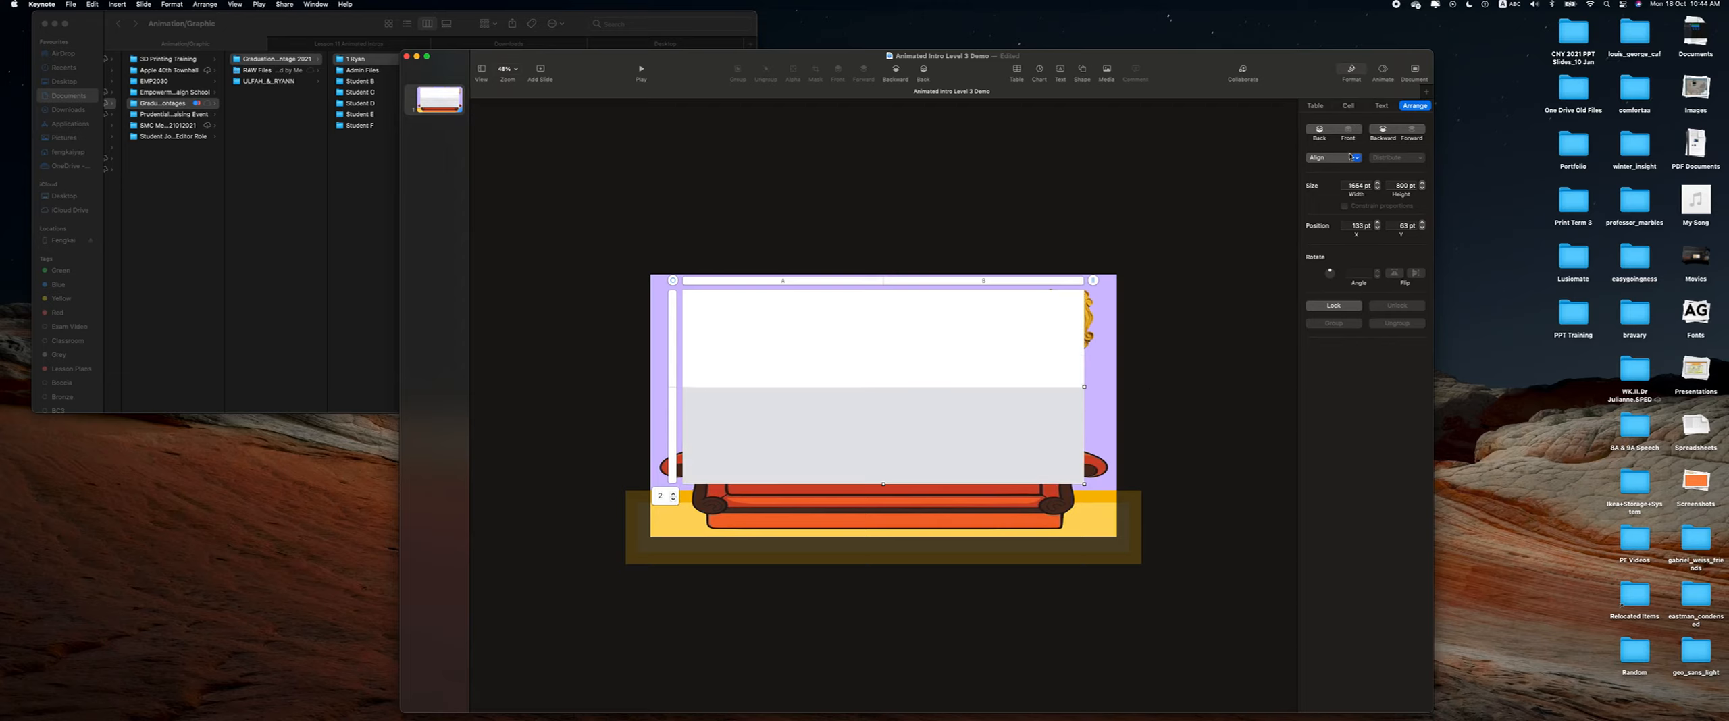
Turn off the alternating row colour of the two-by-two table.
click(1315, 106)
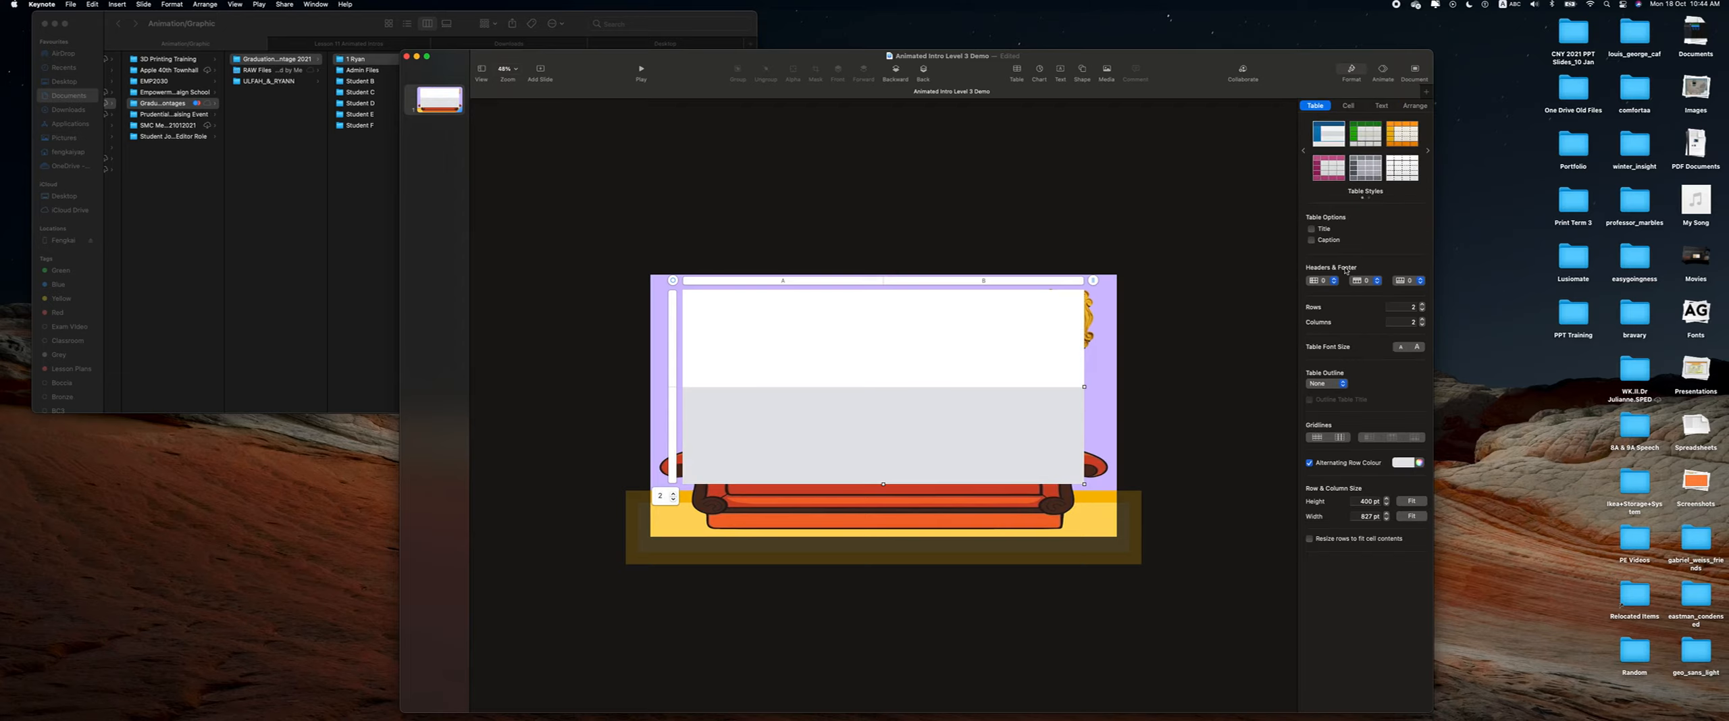
click(1364, 463)
click(1022, 410)
click(1280, 290)
Add a solid line to all cell borders of the table and set its width to 10 pt.
click(966, 320)
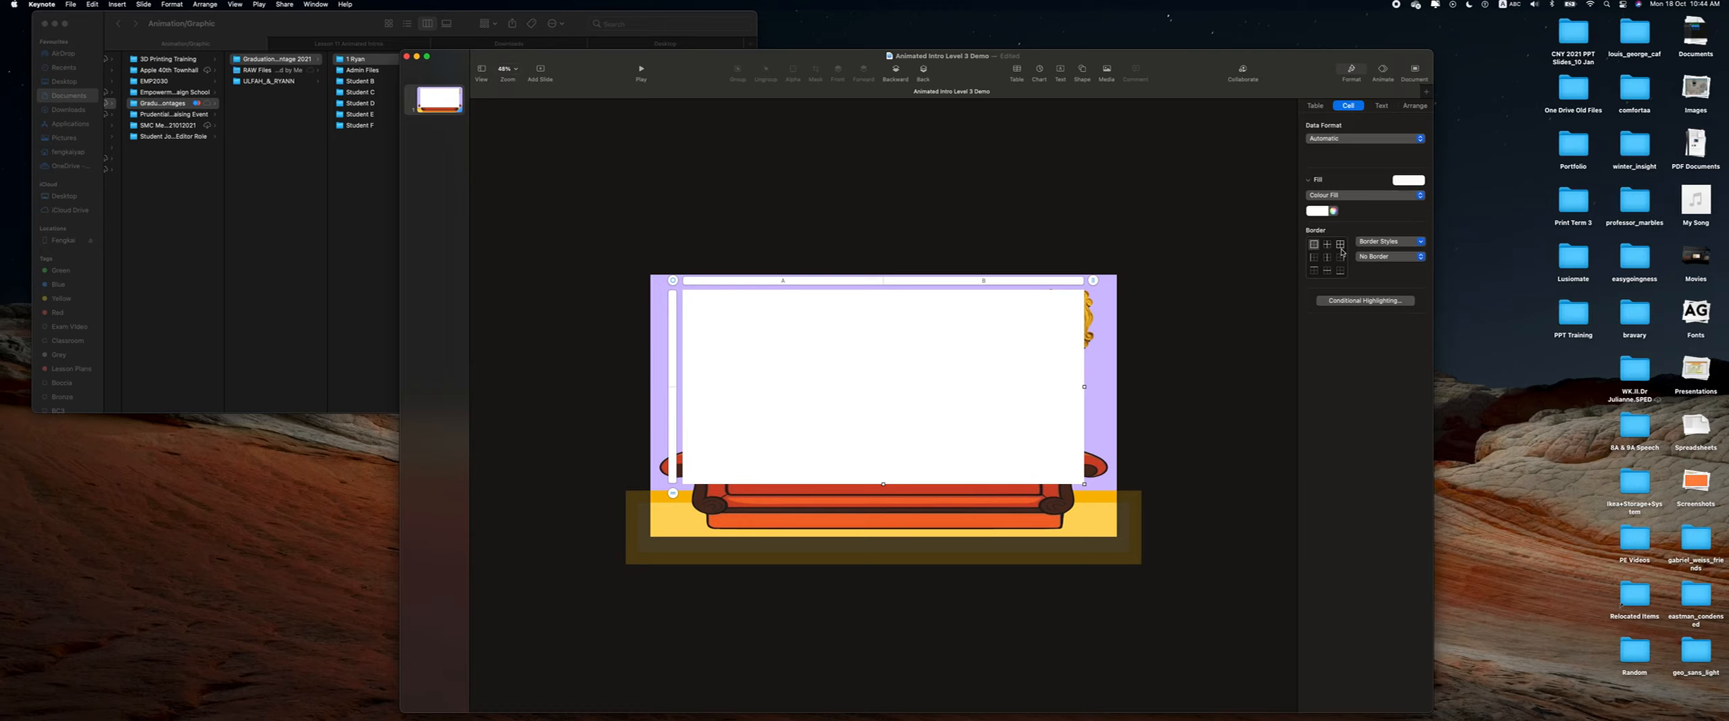
click(1341, 246)
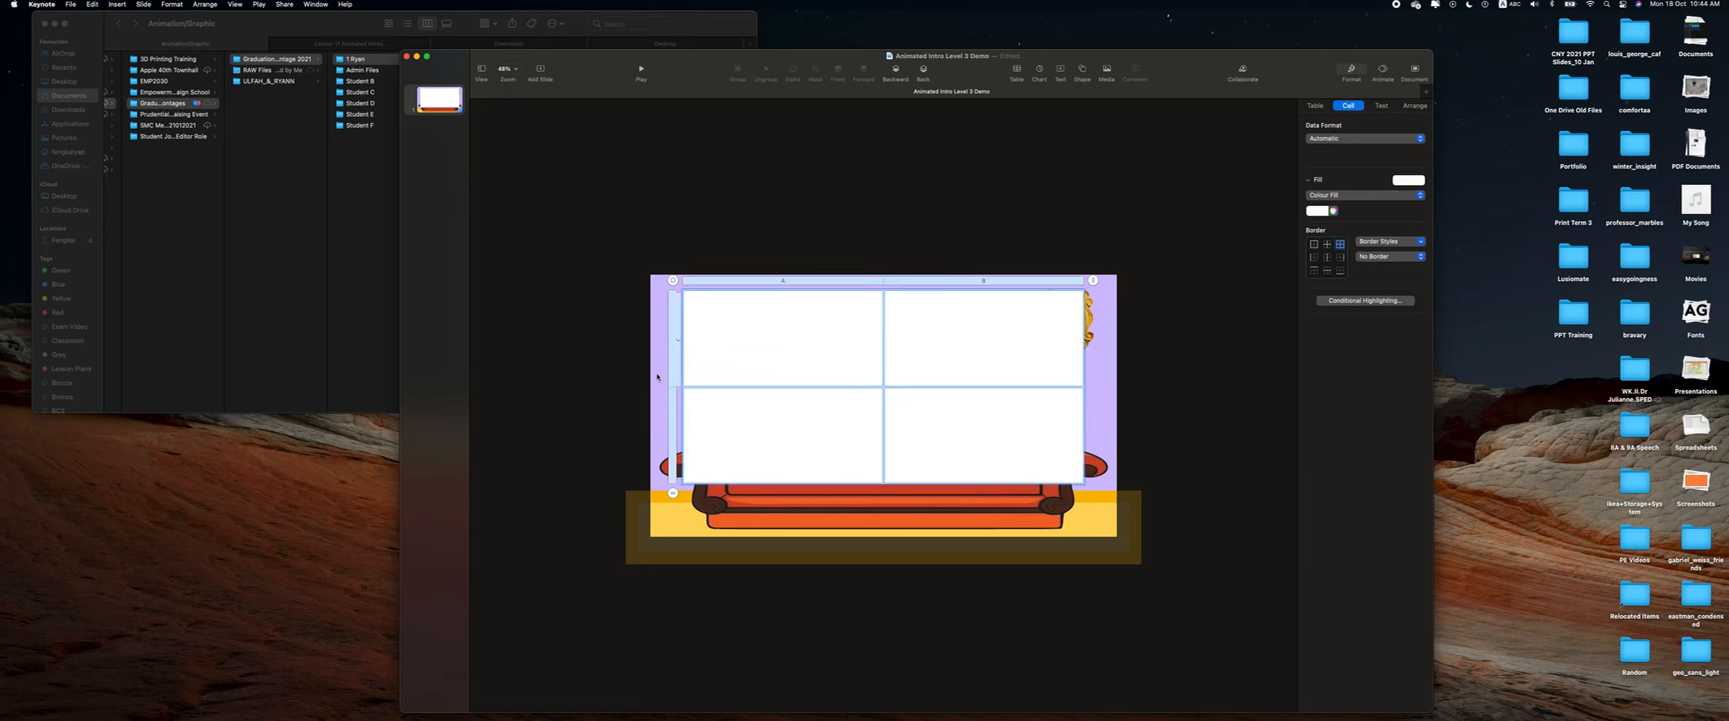
click(1390, 256)
click(1391, 260)
click(1402, 270)
text(10)
key(Return)
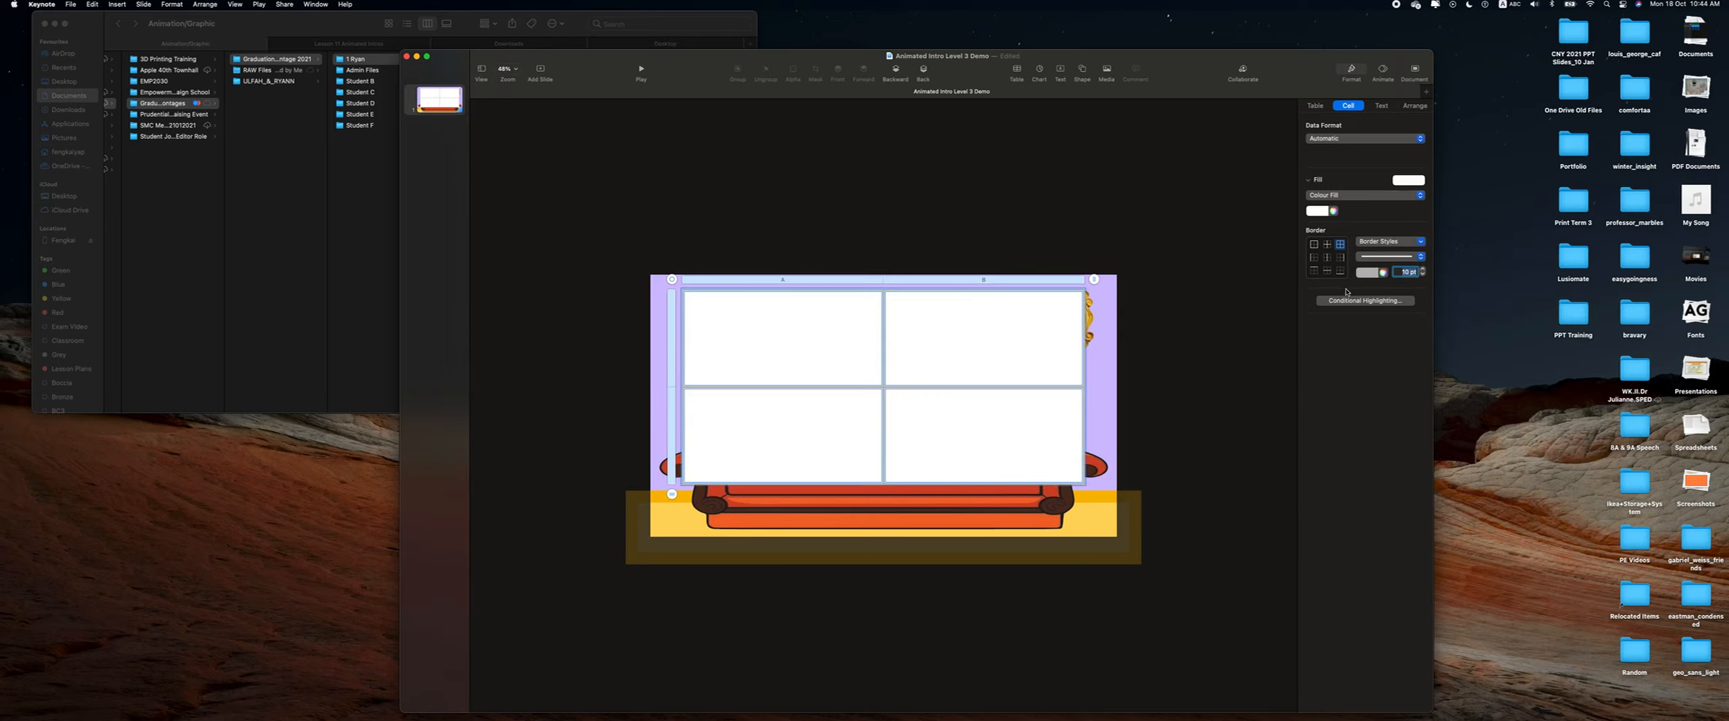
Colour all the table borders a custom brown using the colour wheel.
click(1378, 272)
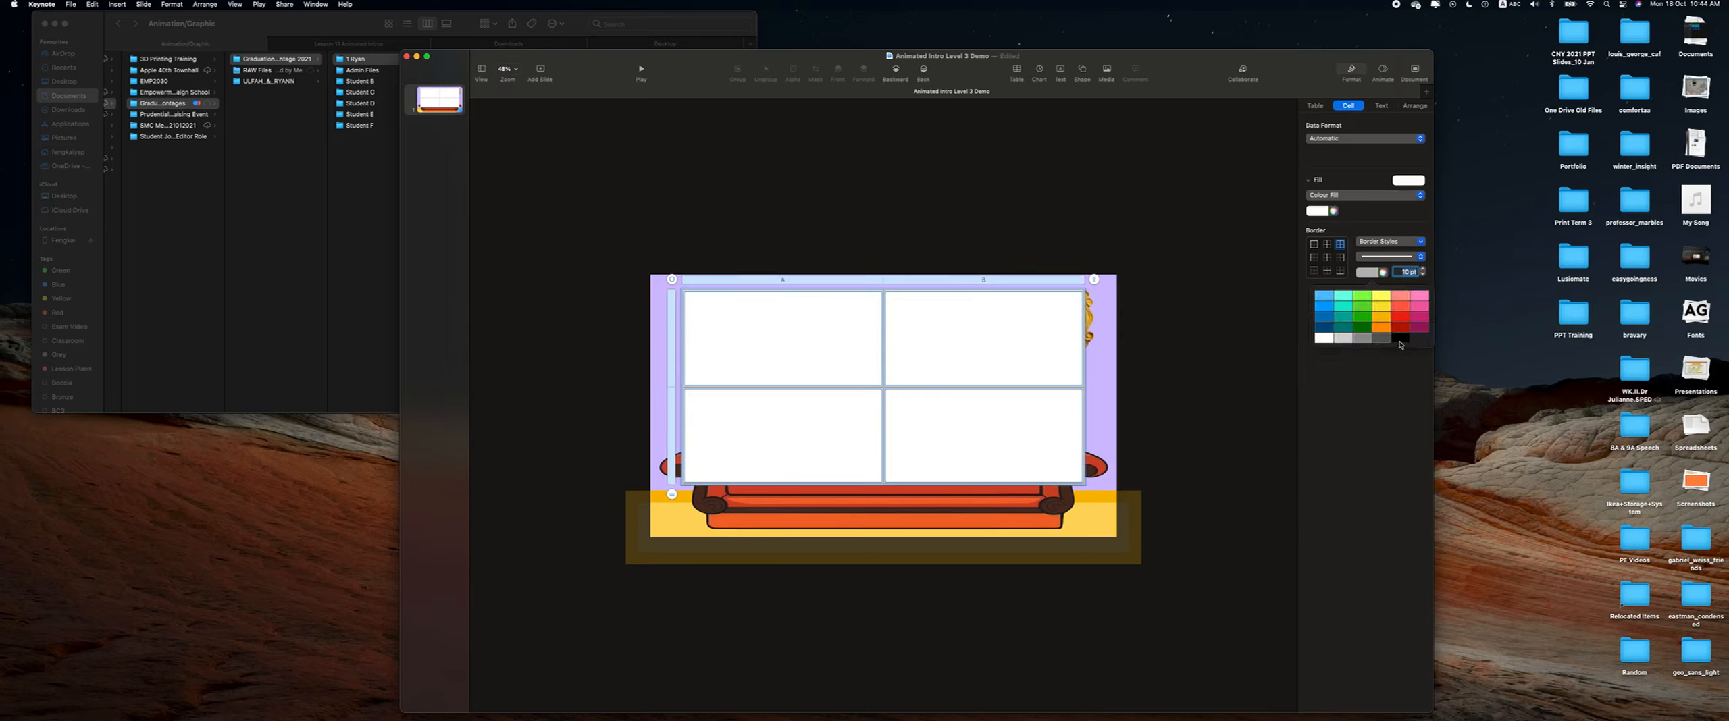
click(1383, 273)
click(1383, 273)
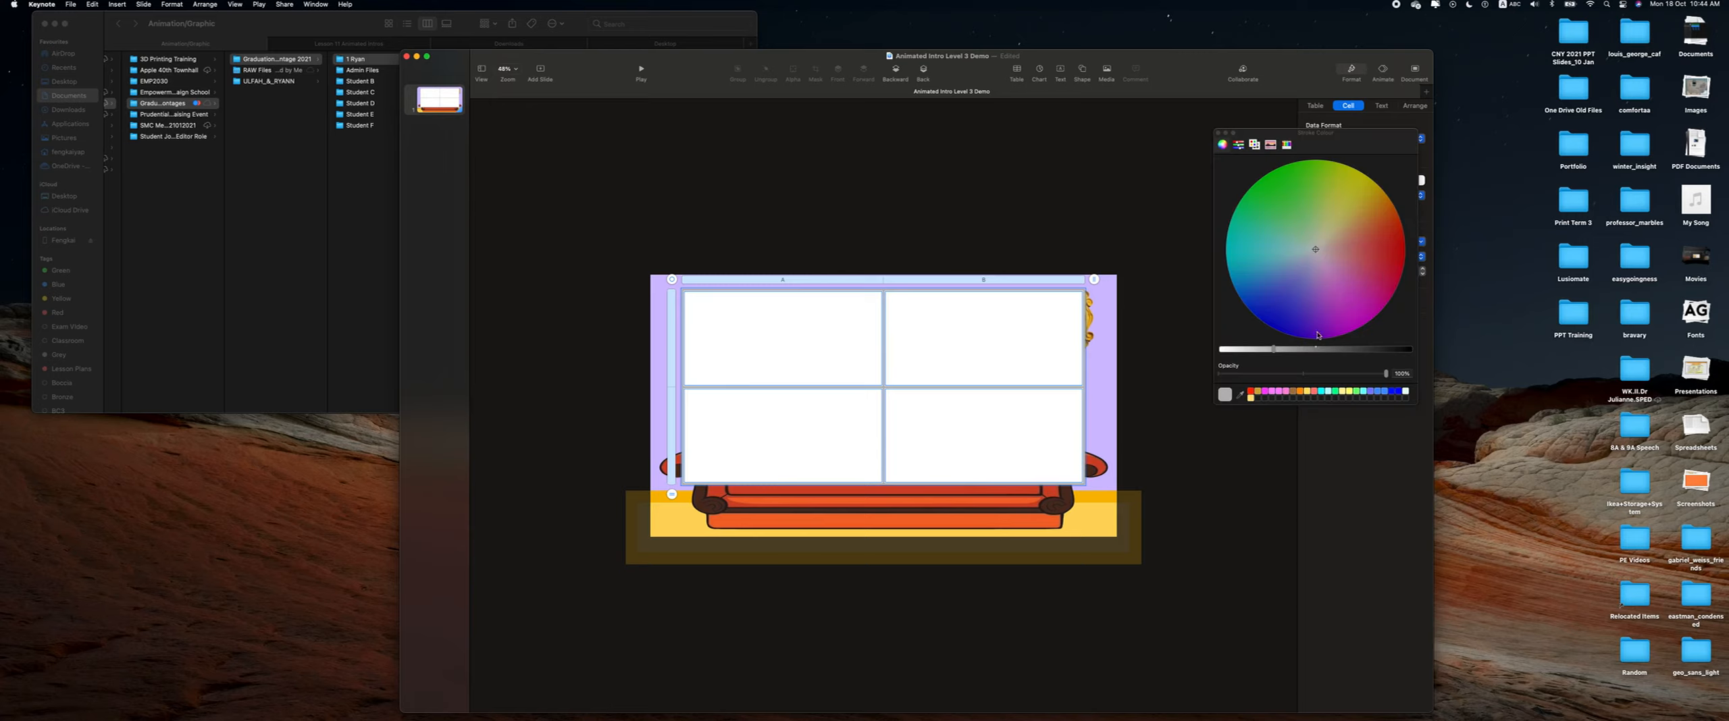
click(1293, 391)
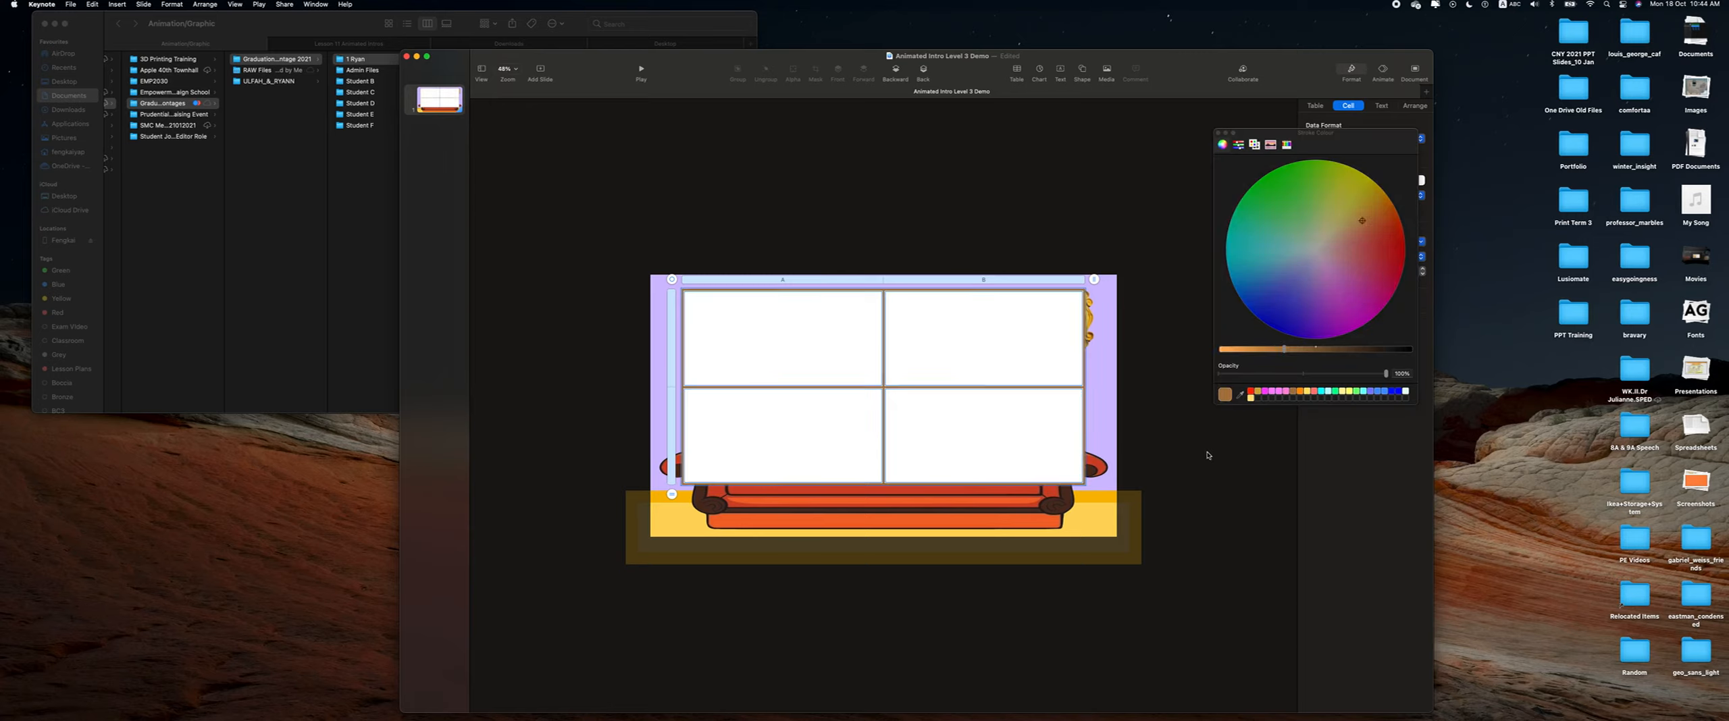
click(1218, 132)
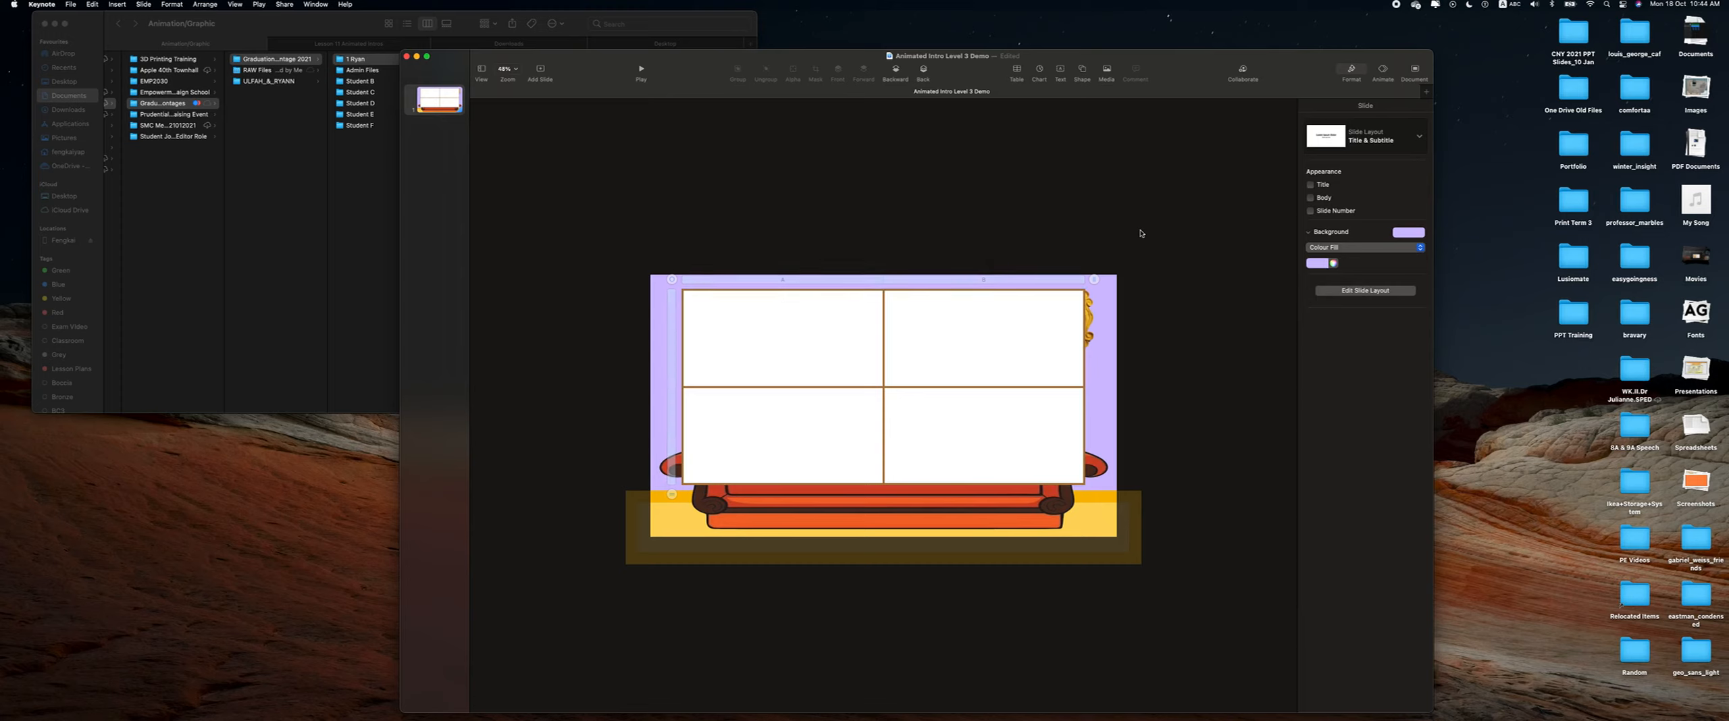
Shrink the table into a small window on the upper left of the wall and set all its borders to 20 pt.
click(1086, 488)
drag(1086, 485, 785, 378)
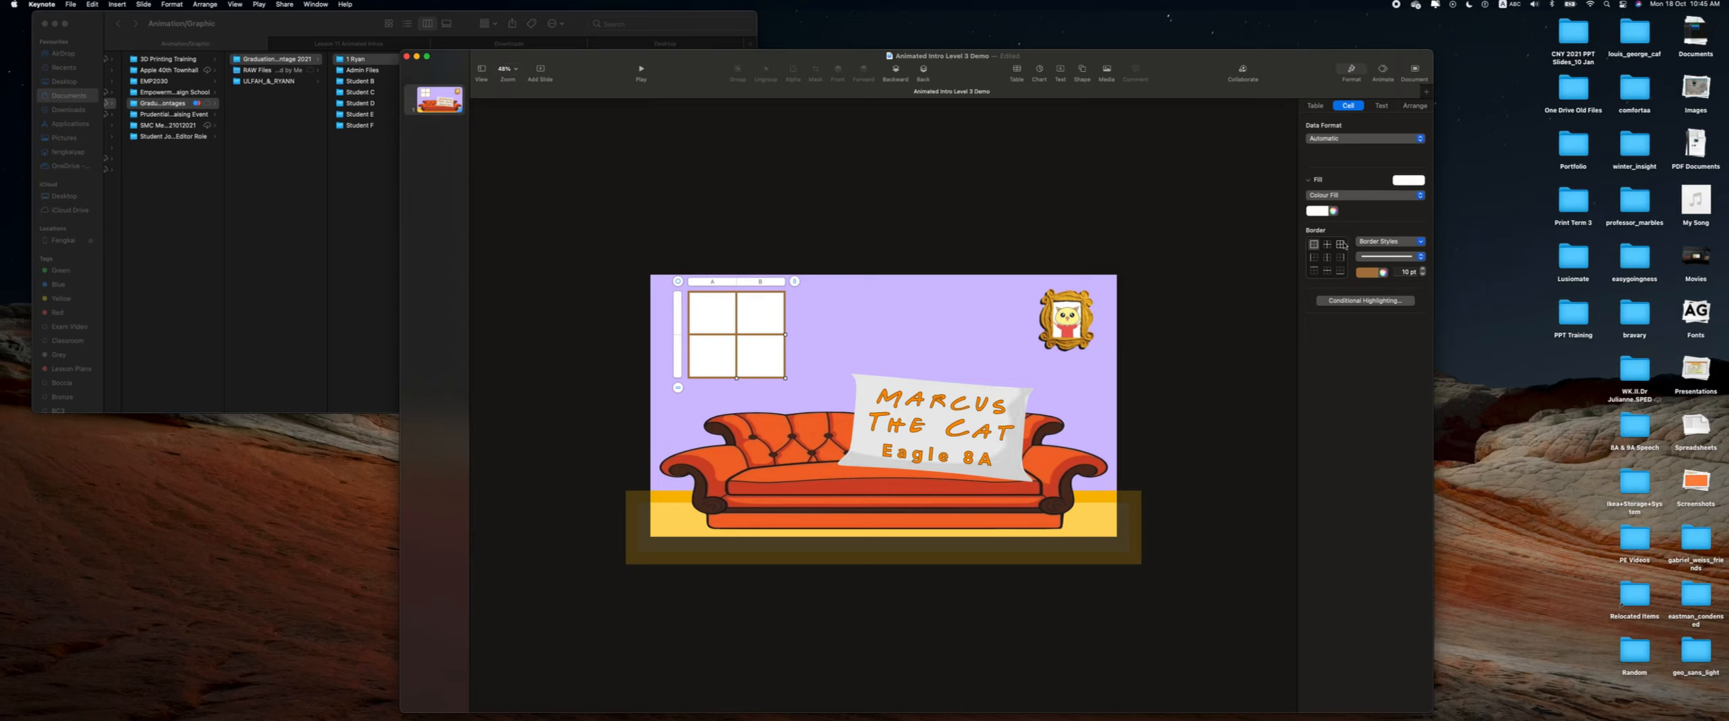
click(1423, 269)
click(1424, 269)
click(1424, 269)
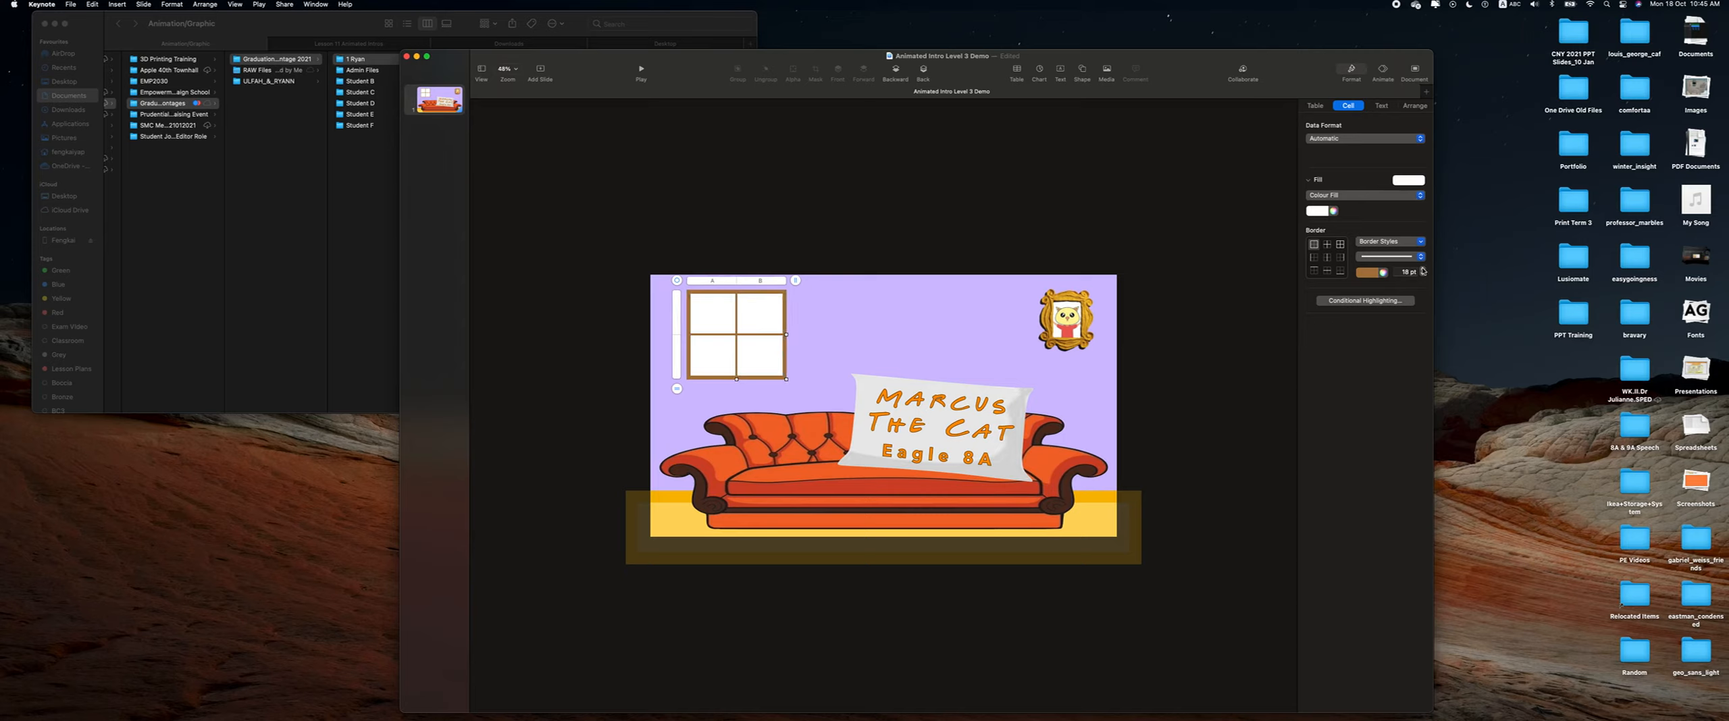
click(1424, 269)
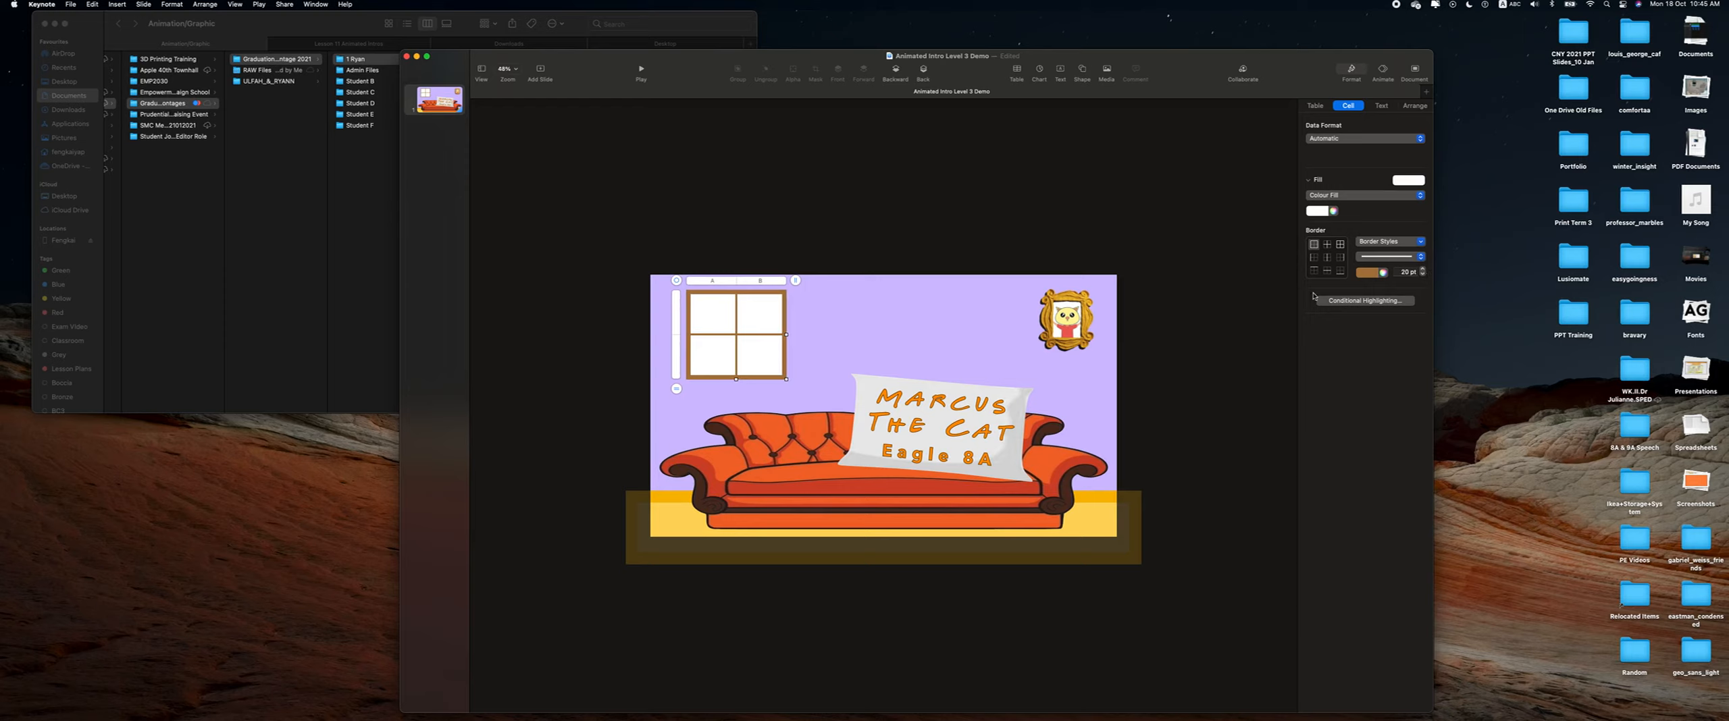
click(1340, 244)
click(1408, 271)
key(Return)
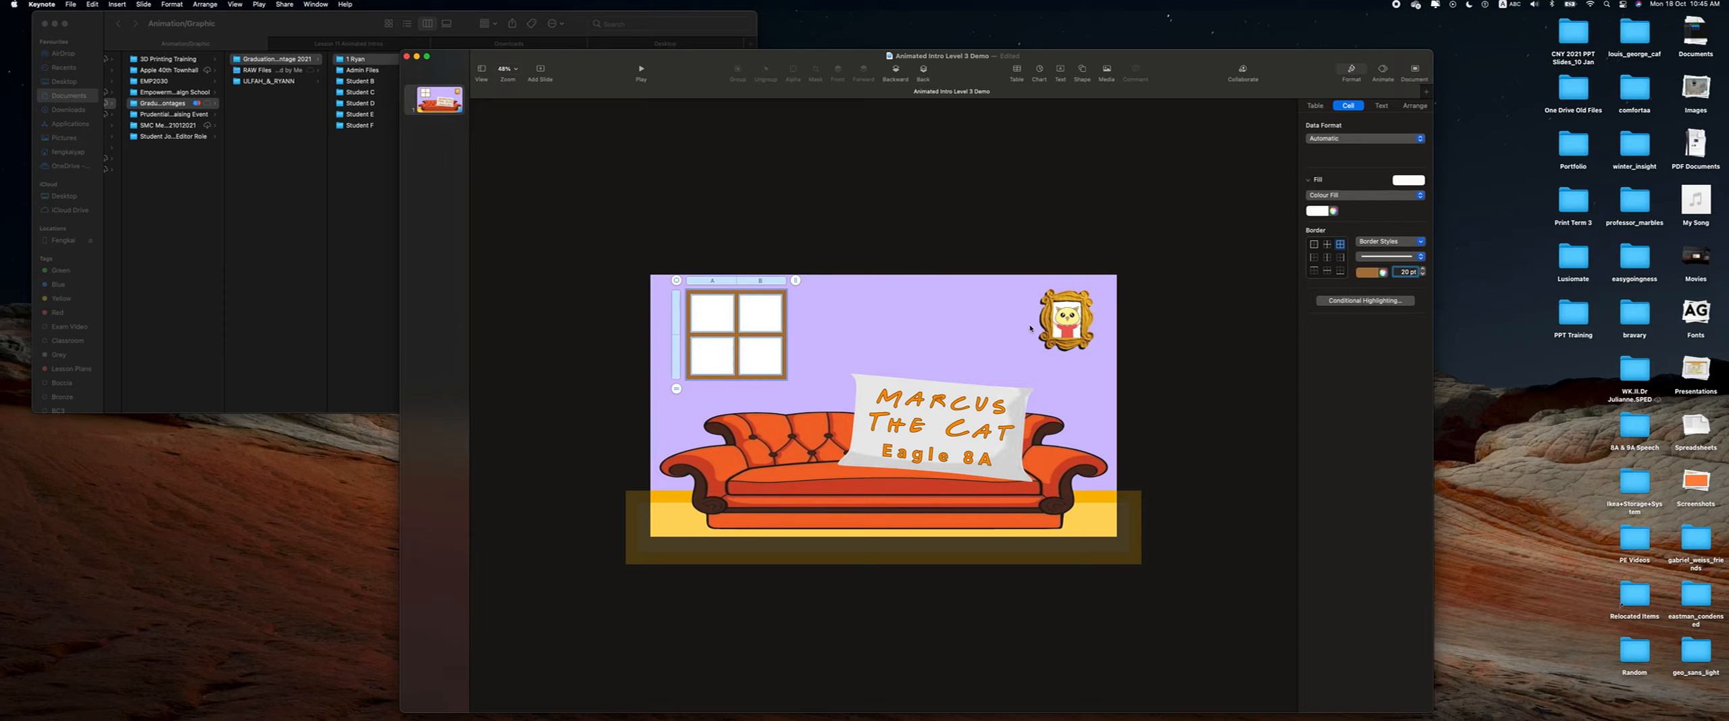
Fill the window's table cells with a light blue preset colour.
click(1420, 180)
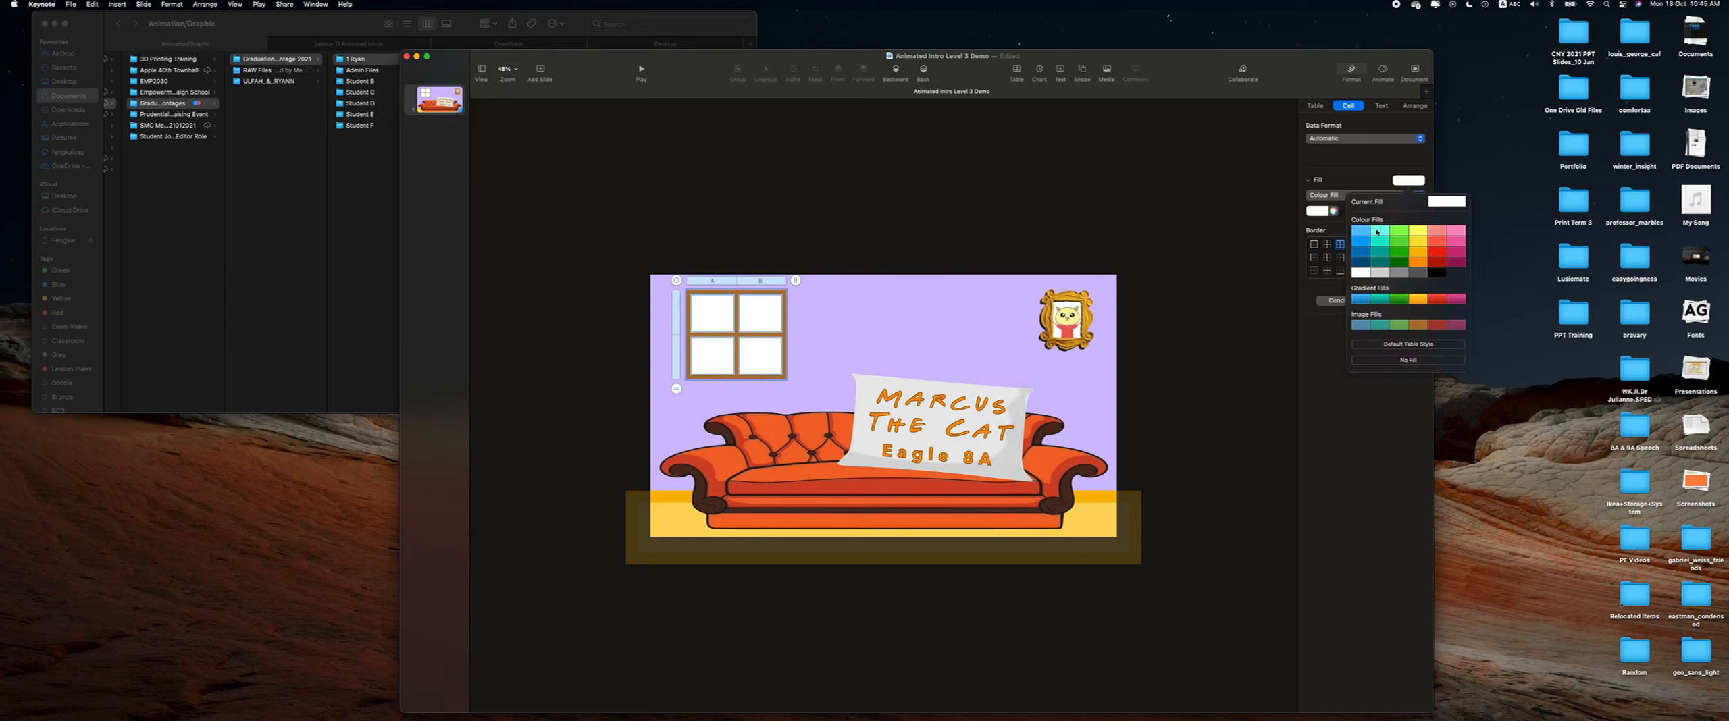
click(1269, 218)
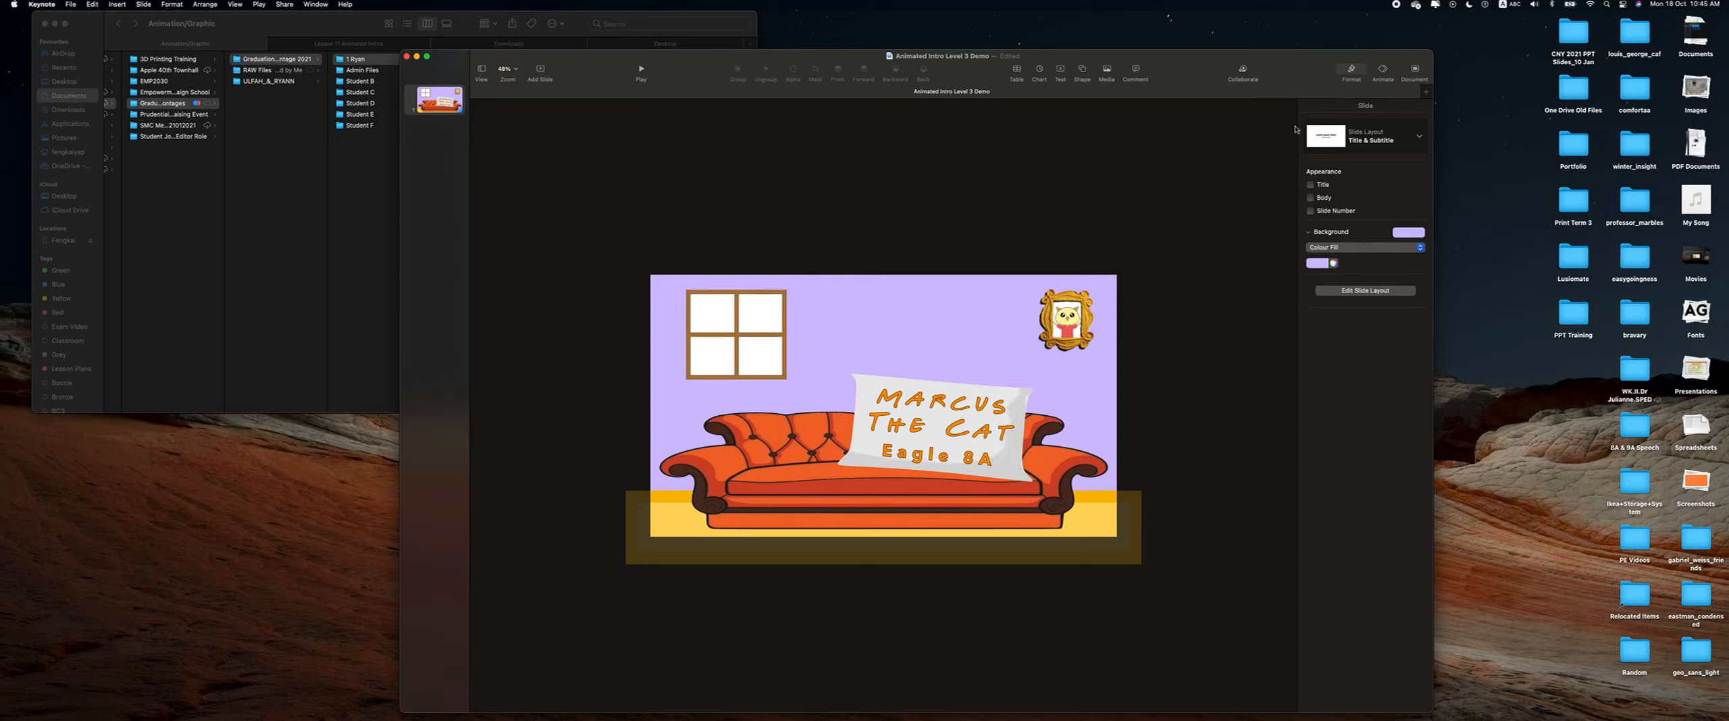
click(714, 361)
click(1324, 212)
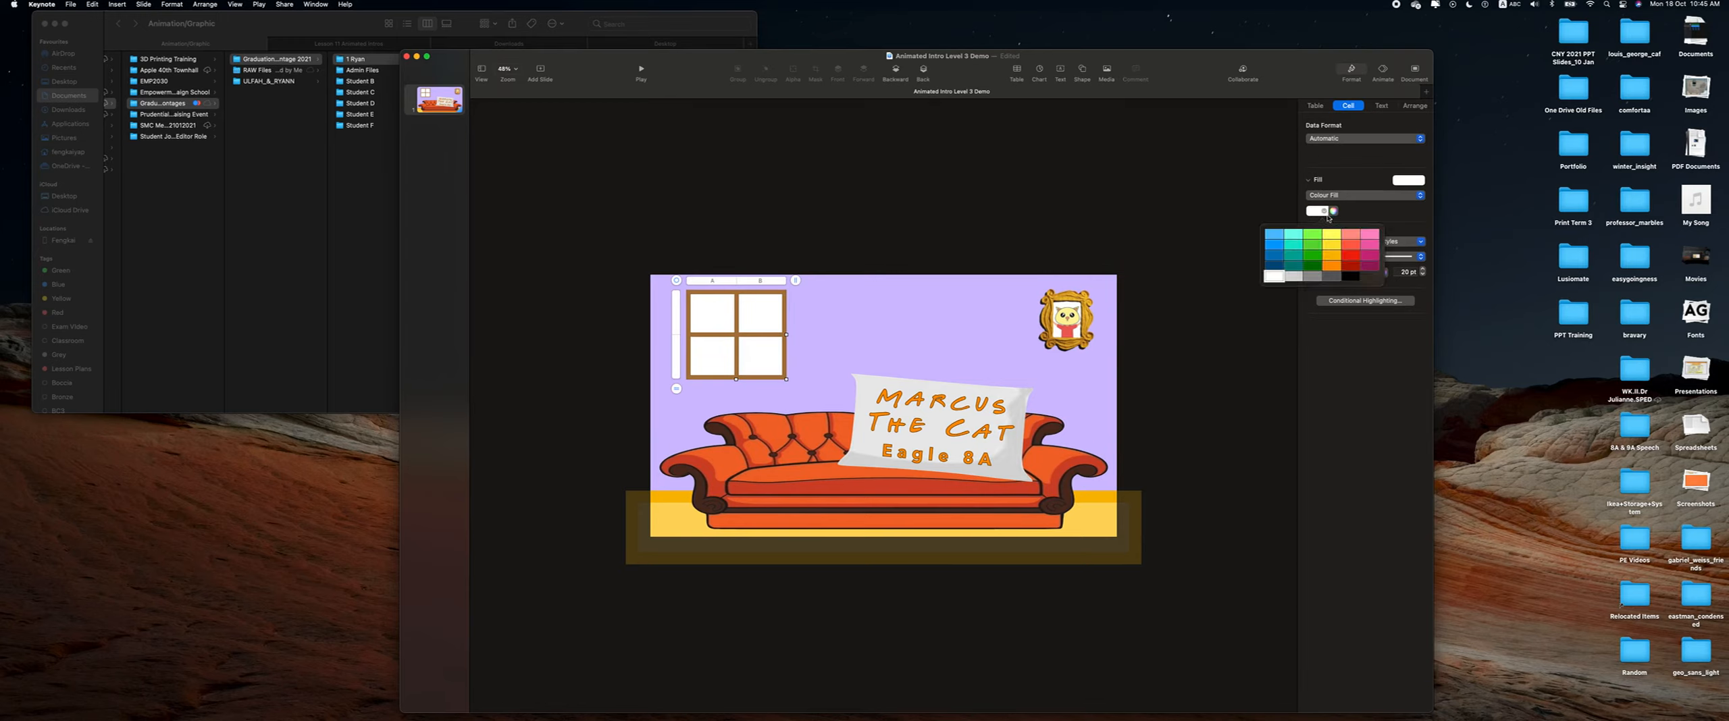
click(1281, 234)
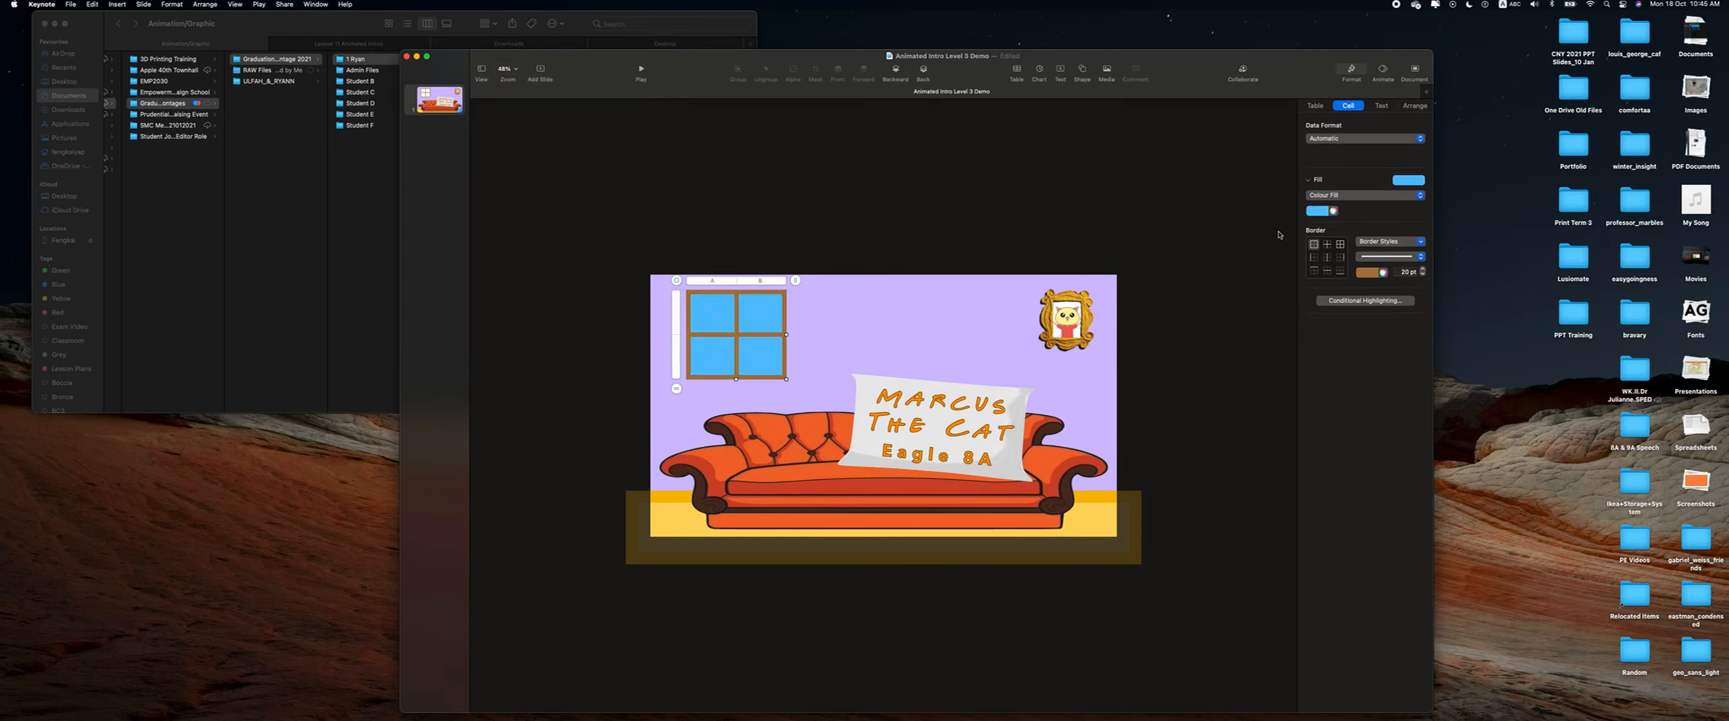
Change the window's cell fill to a near-white custom colour from the colour wheel.
click(1333, 211)
mouse_move(1258, 274)
mouse_down()
mouse_move(1281, 251)
mouse_move(1270, 236)
mouse_move(1285, 239)
mouse_move(1253, 254)
mouse_move(1283, 253)
mouse_up()
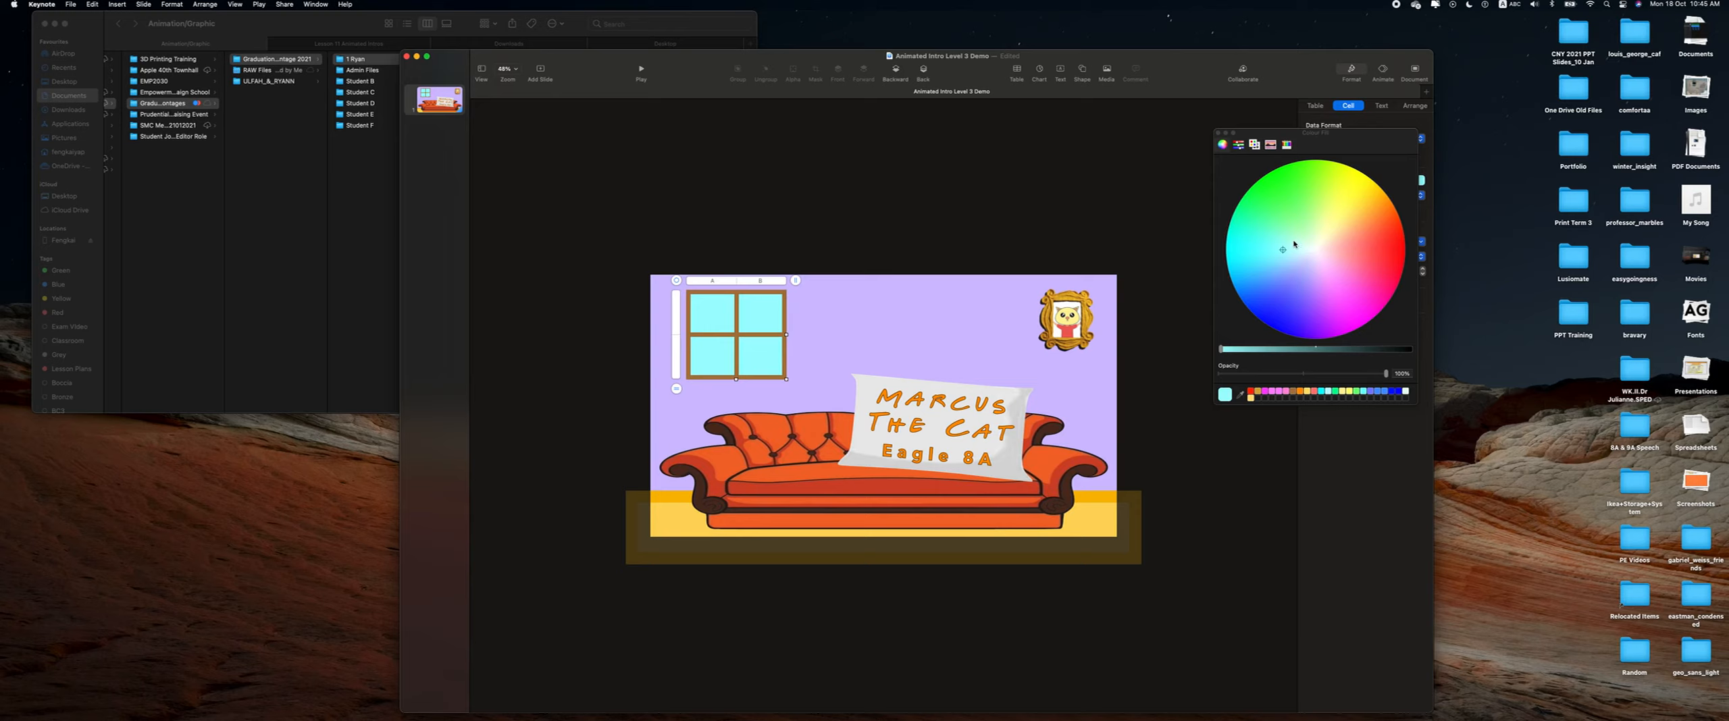
click(1314, 249)
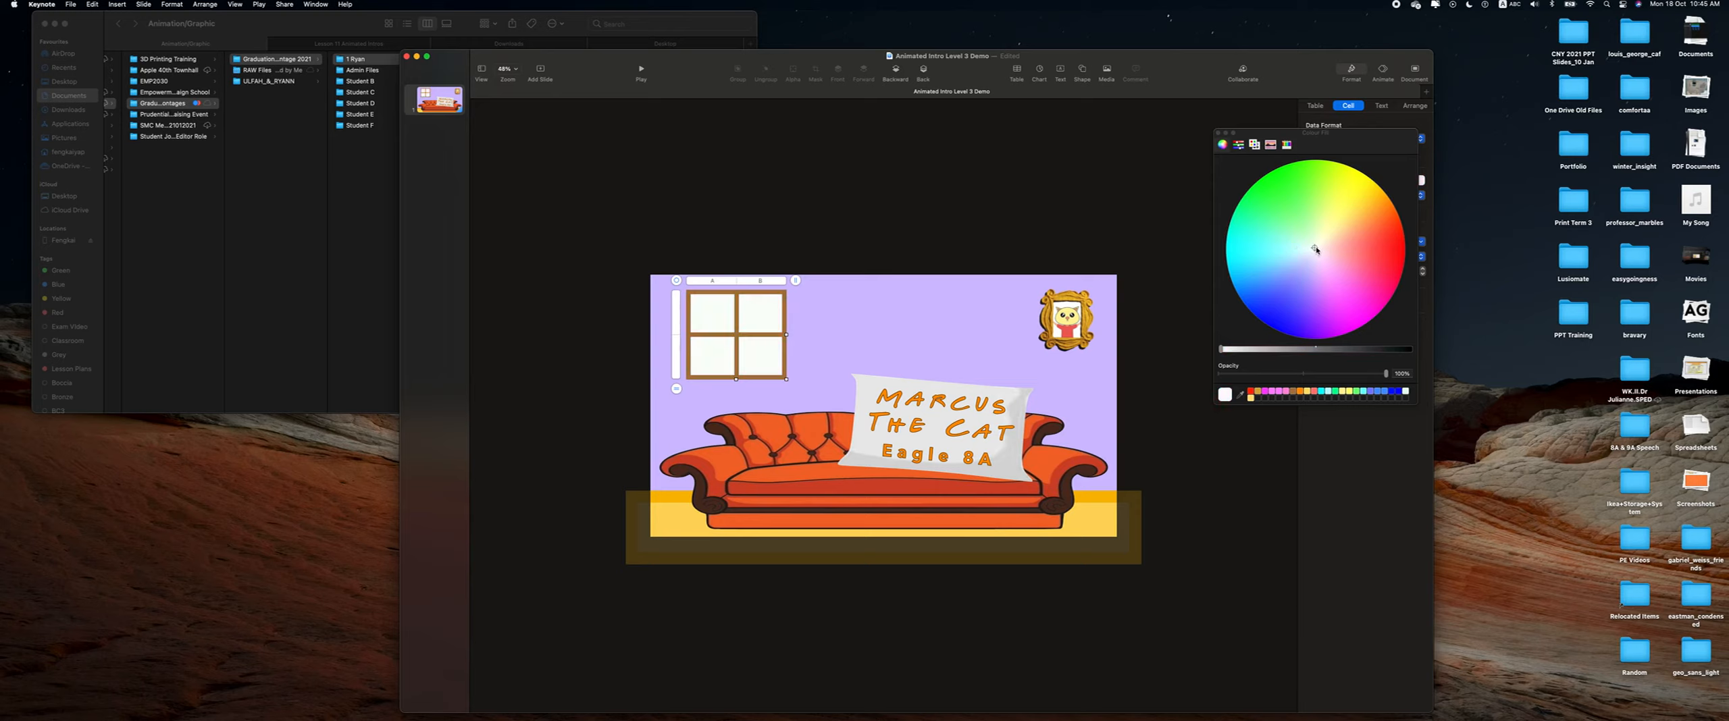
click(1202, 448)
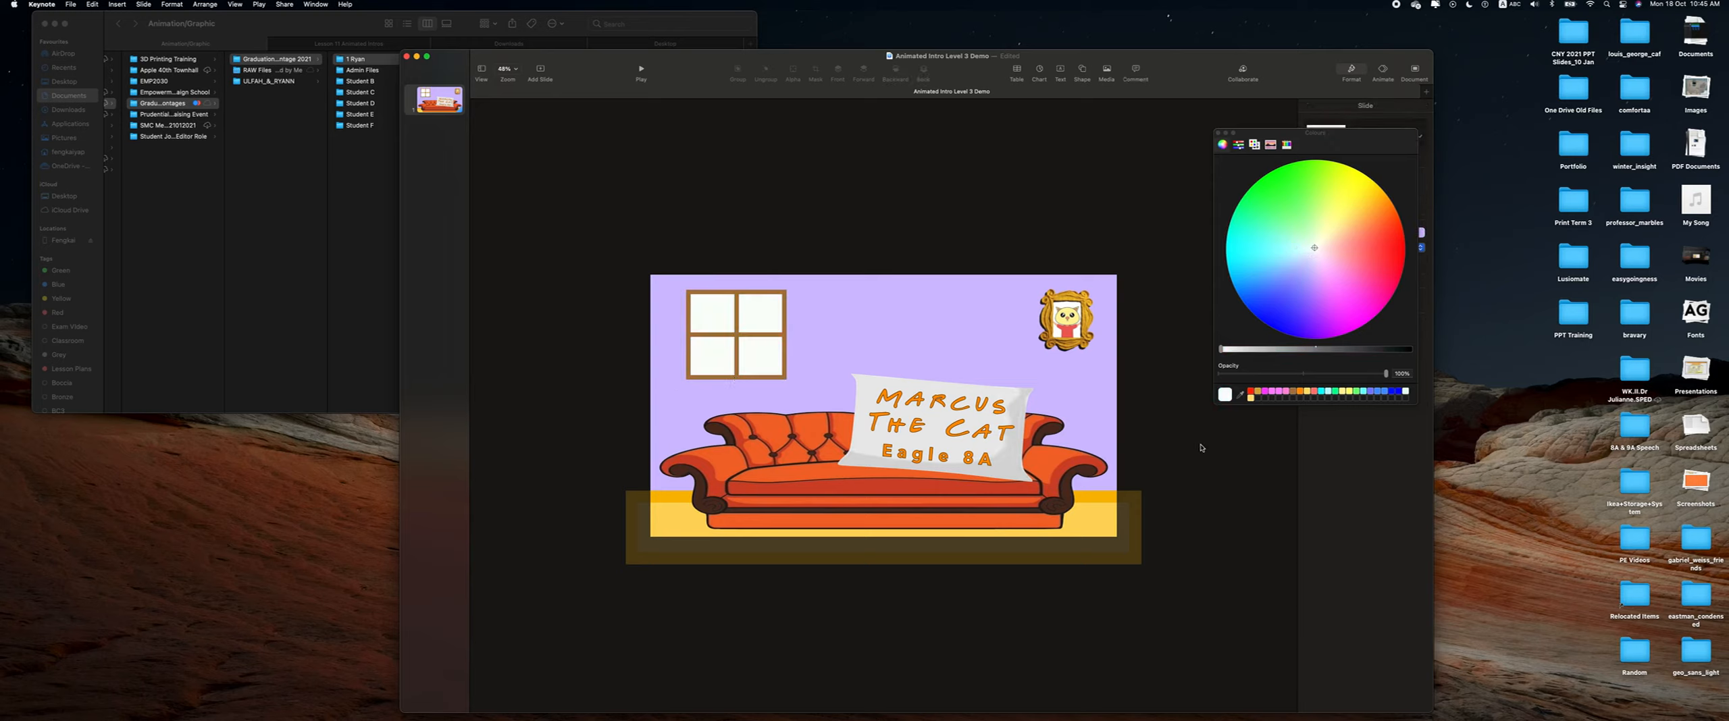
Nudge the window and framed cat picture slightly down and right, and shift the title pillow towards the sofa's right side.
click(759, 356)
mouse_move(759, 353)
mouse_down()
mouse_move(768, 301)
mouse_move(714, 262)
mouse_move(764, 359)
mouse_up()
mouse_move(1068, 335)
mouse_down()
mouse_move(817, 459)
mouse_move(1005, 283)
mouse_move(1075, 340)
mouse_up()
click(954, 425)
drag(954, 425, 911, 441)
Duplicate the living room slide and return to the first slide.
click(451, 114)
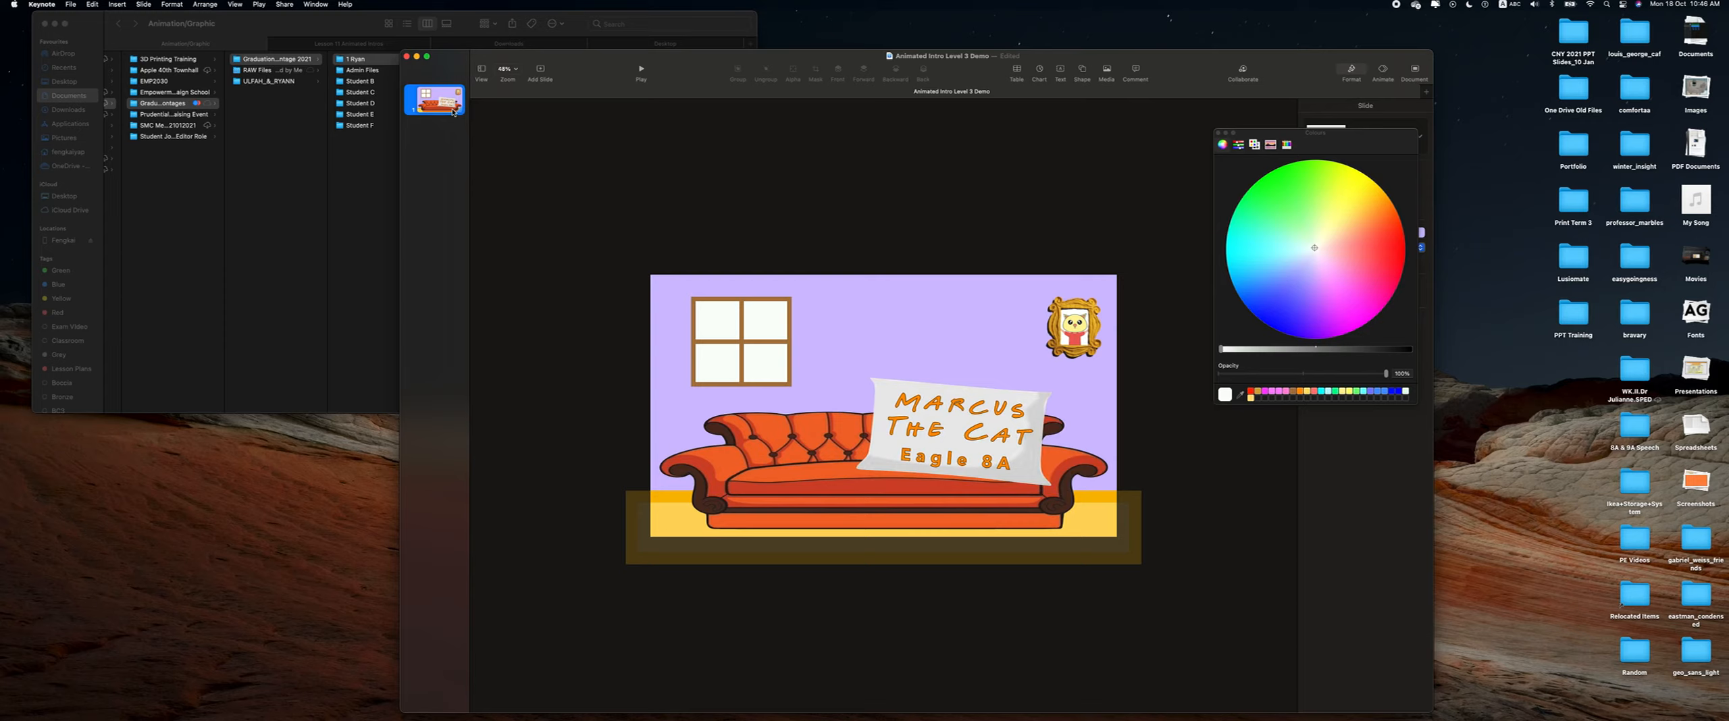
key(super+d)
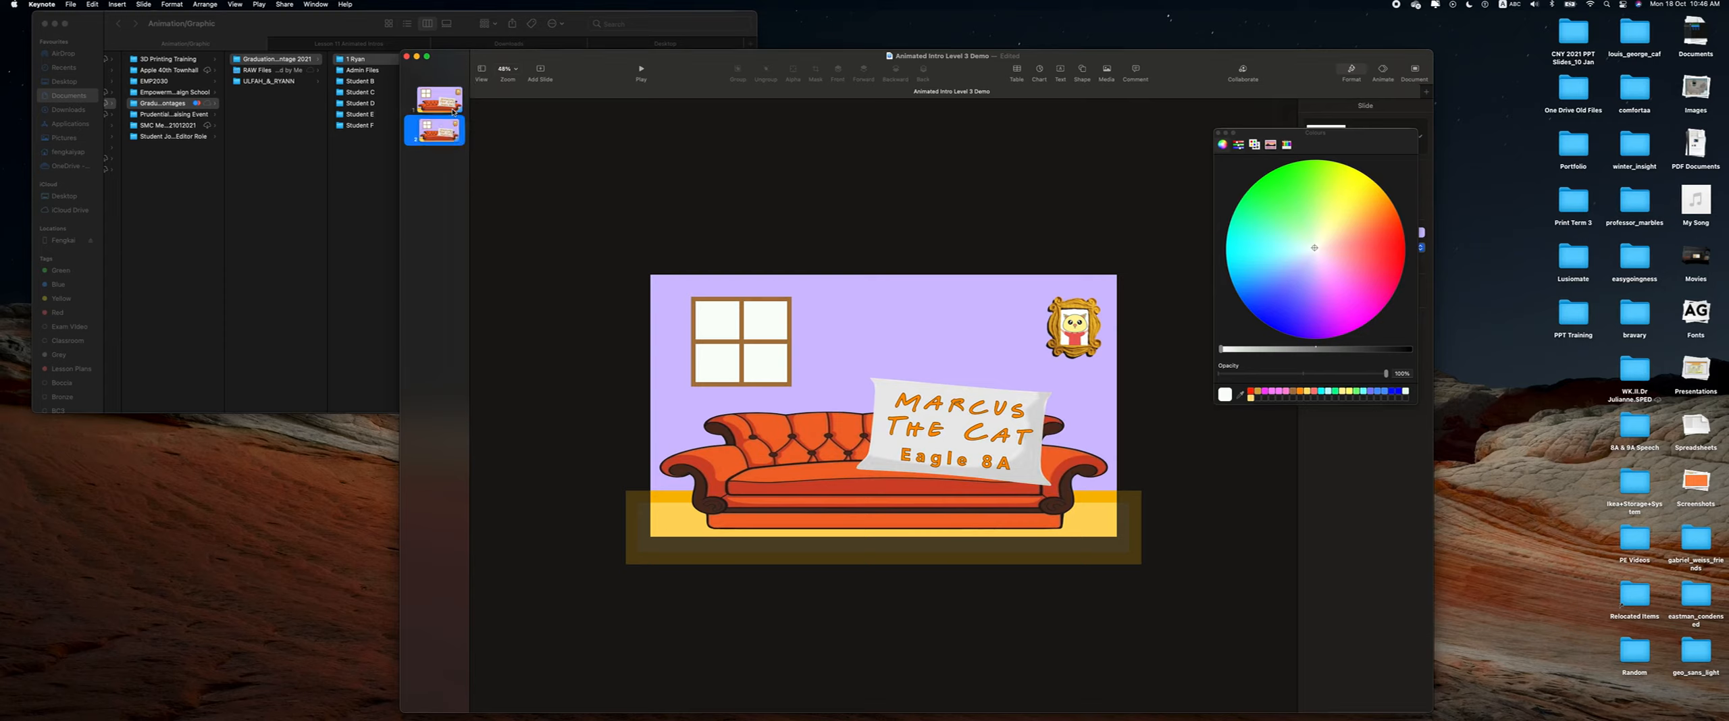
click(453, 111)
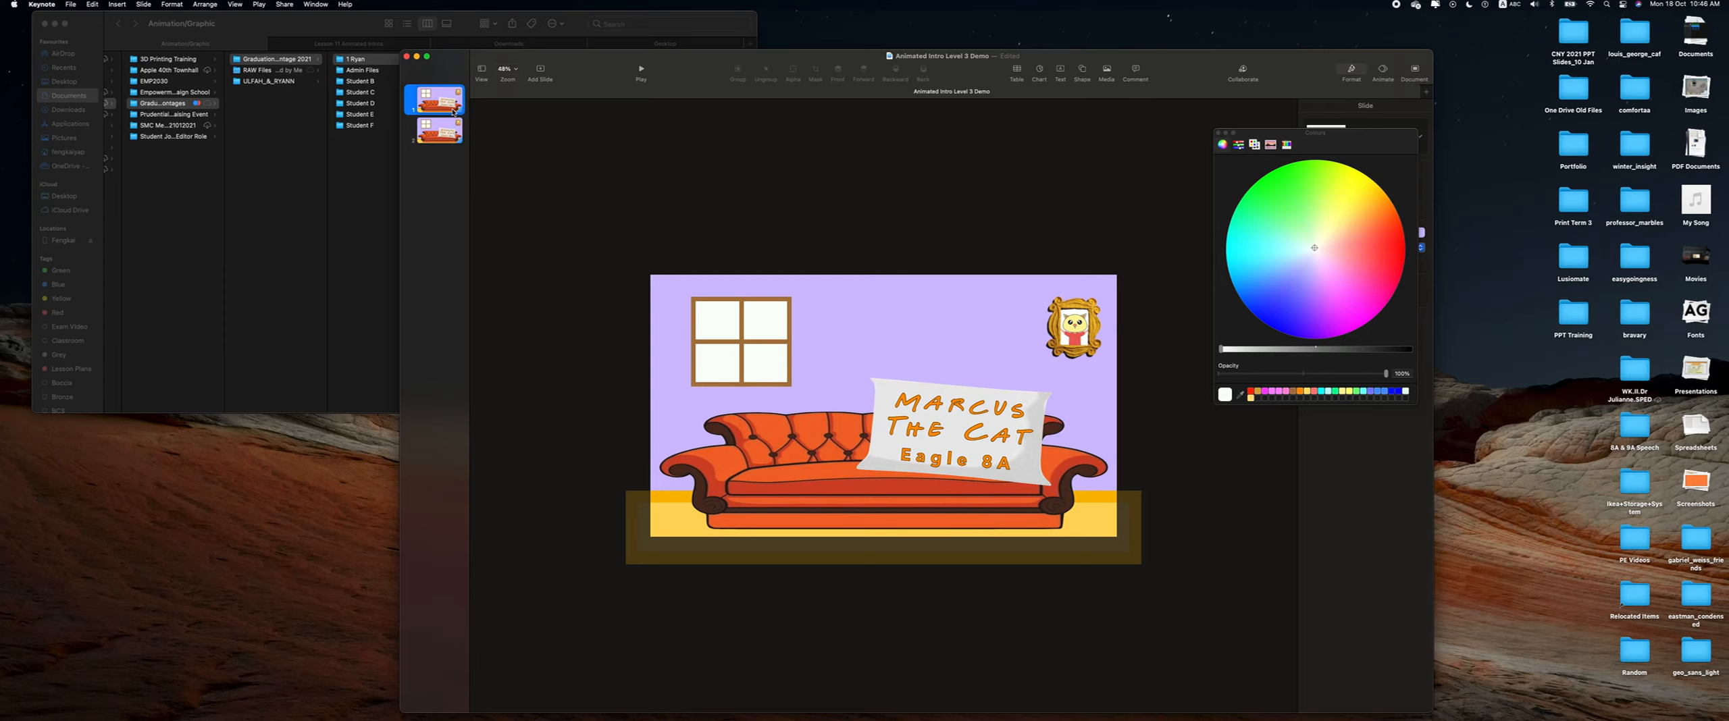
Move the window, sofa, floor and framed cat off the first slide's canvas, and delete the title pillow.
click(770, 372)
drag(770, 372, 778, 233)
click(827, 471)
drag(827, 471, 1189, 457)
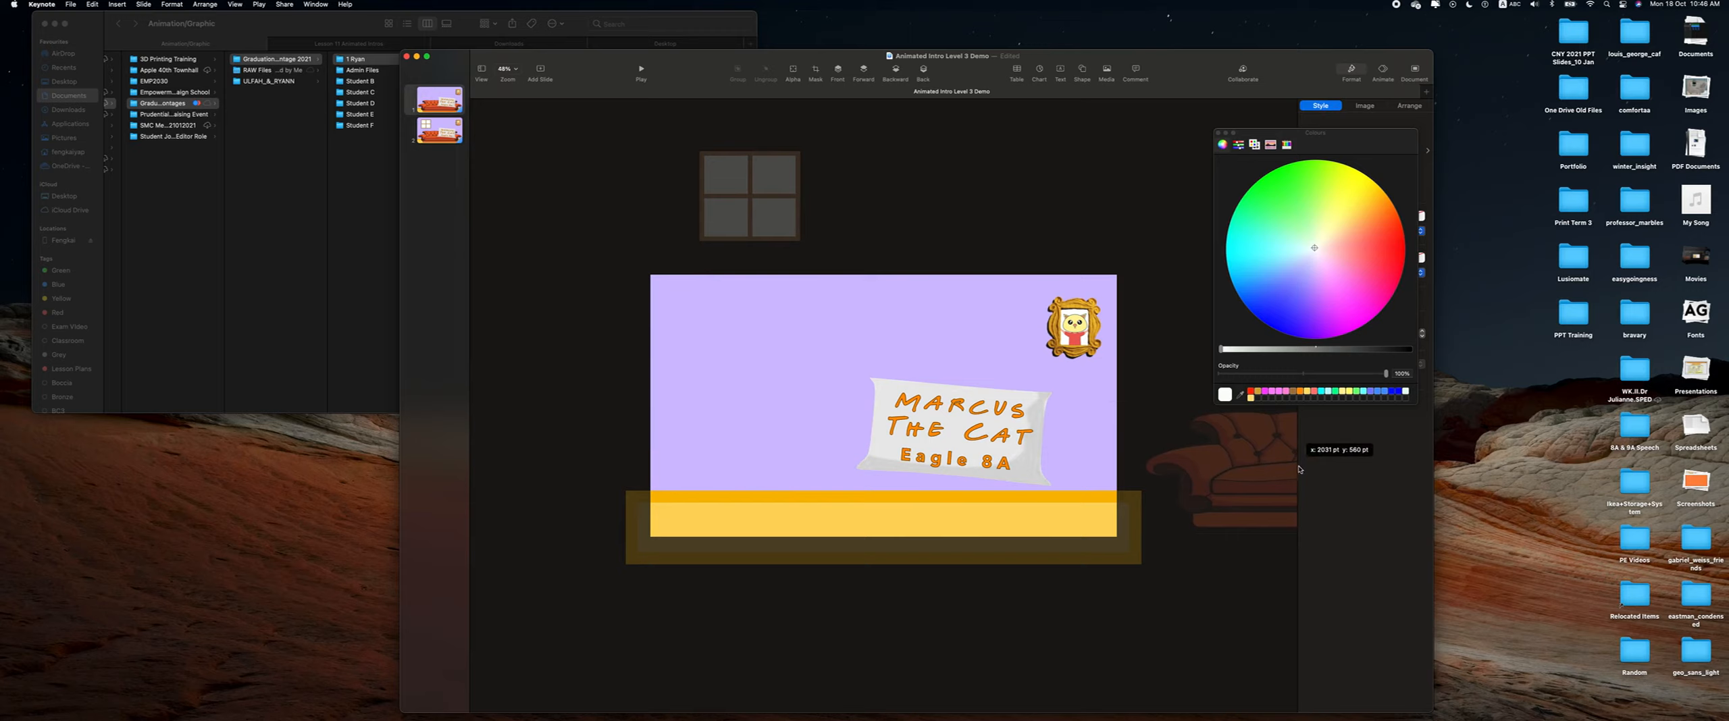
drag(940, 517, 419, 521)
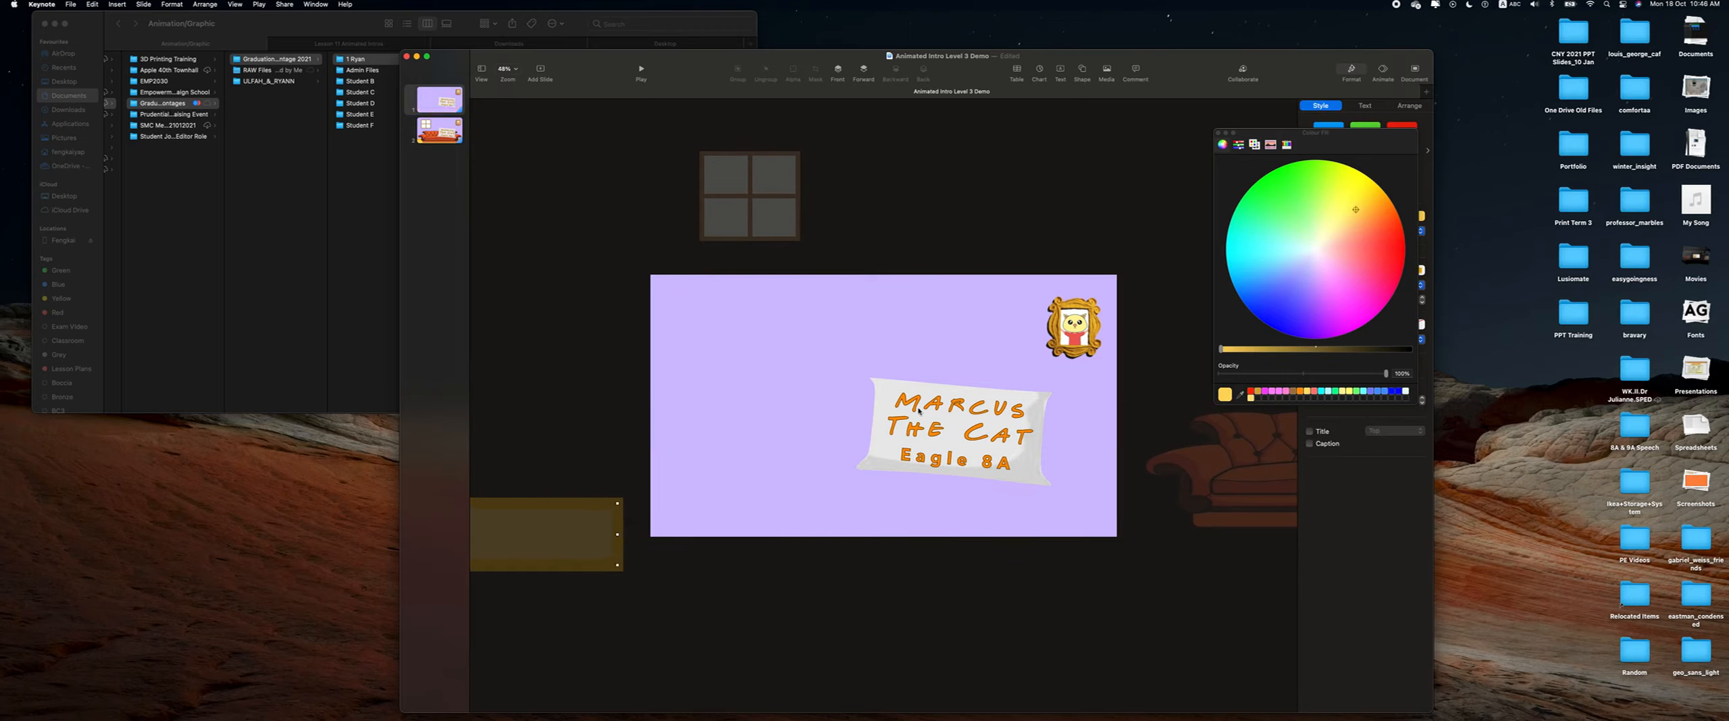
drag(1086, 345, 1078, 177)
click(939, 456)
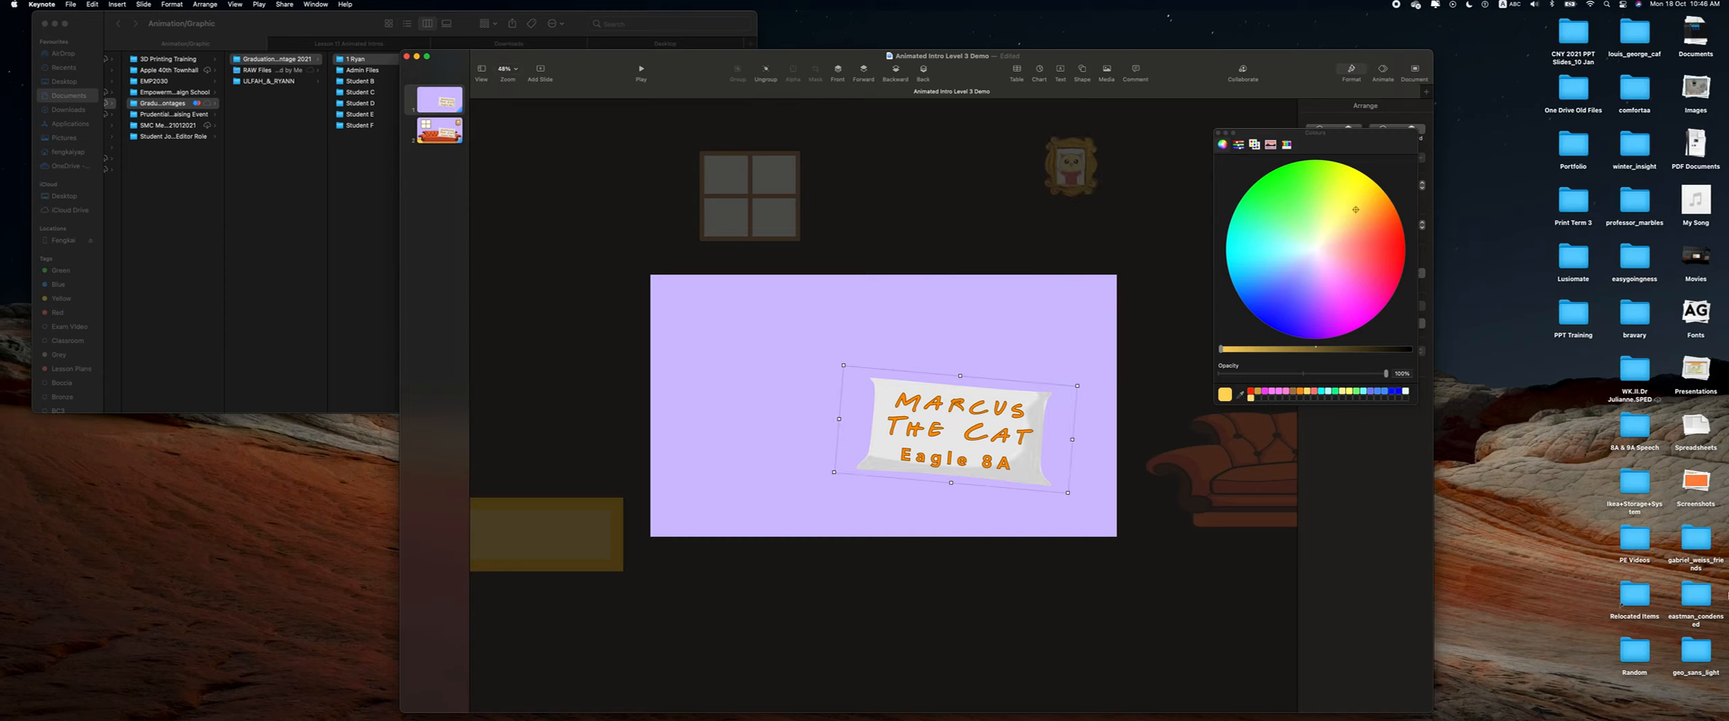
key(Delete)
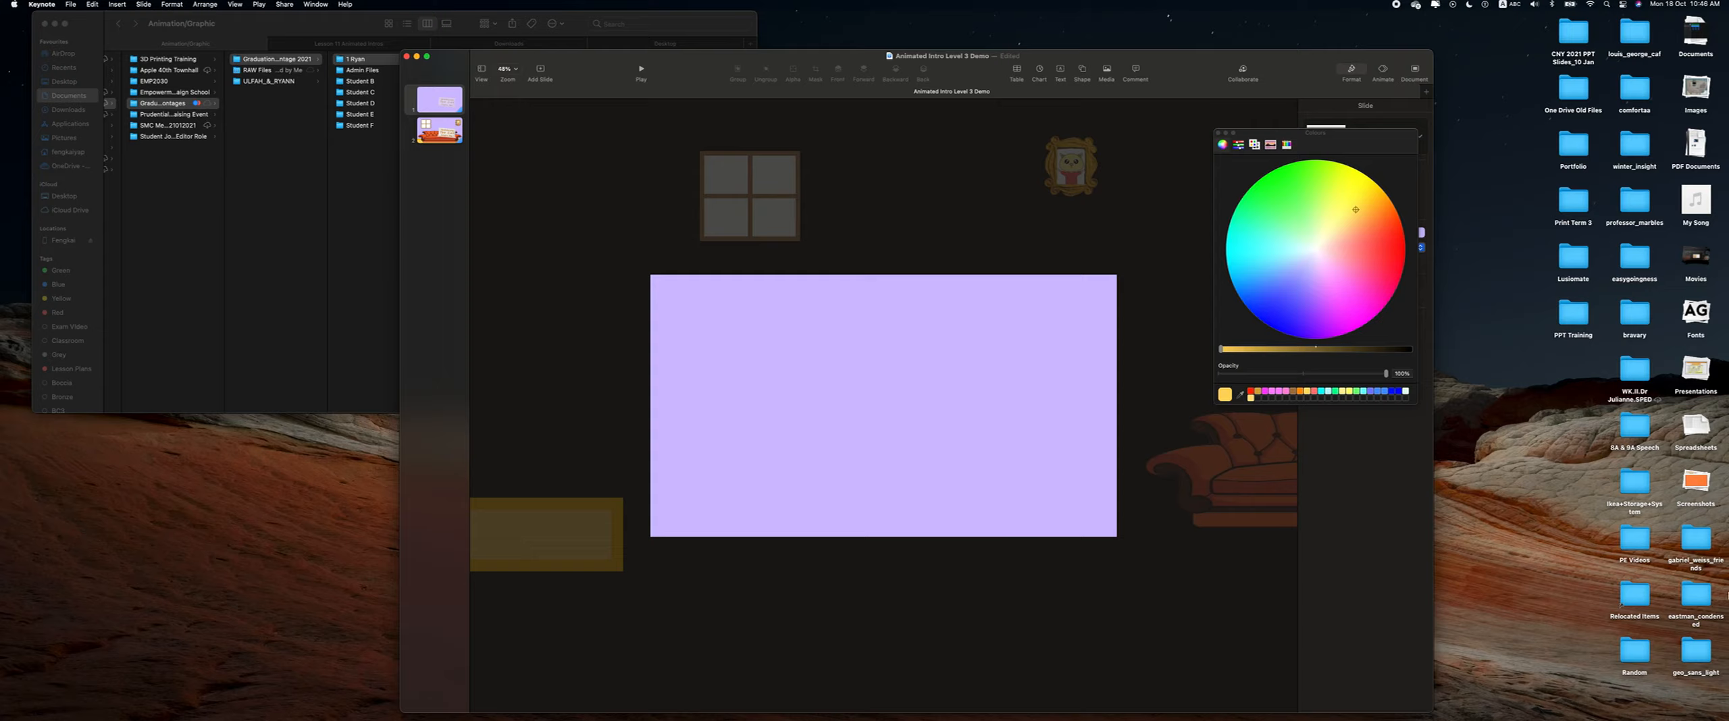
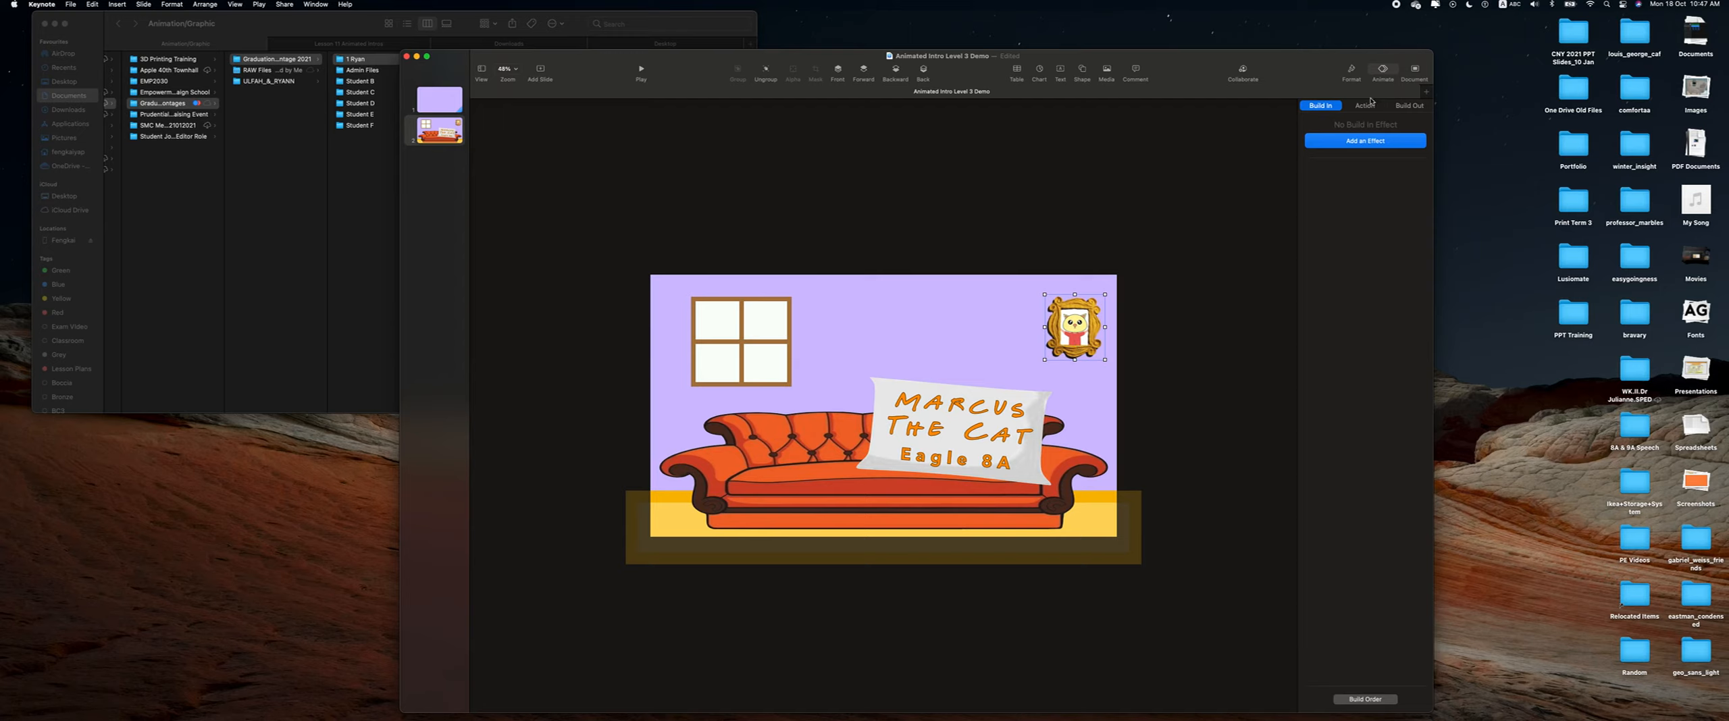
Add a Move action to the second slide's framed cat picture, ending on the sofa's left seat at about X 420 pt, Y 572 pt.
click(1365, 106)
click(1336, 141)
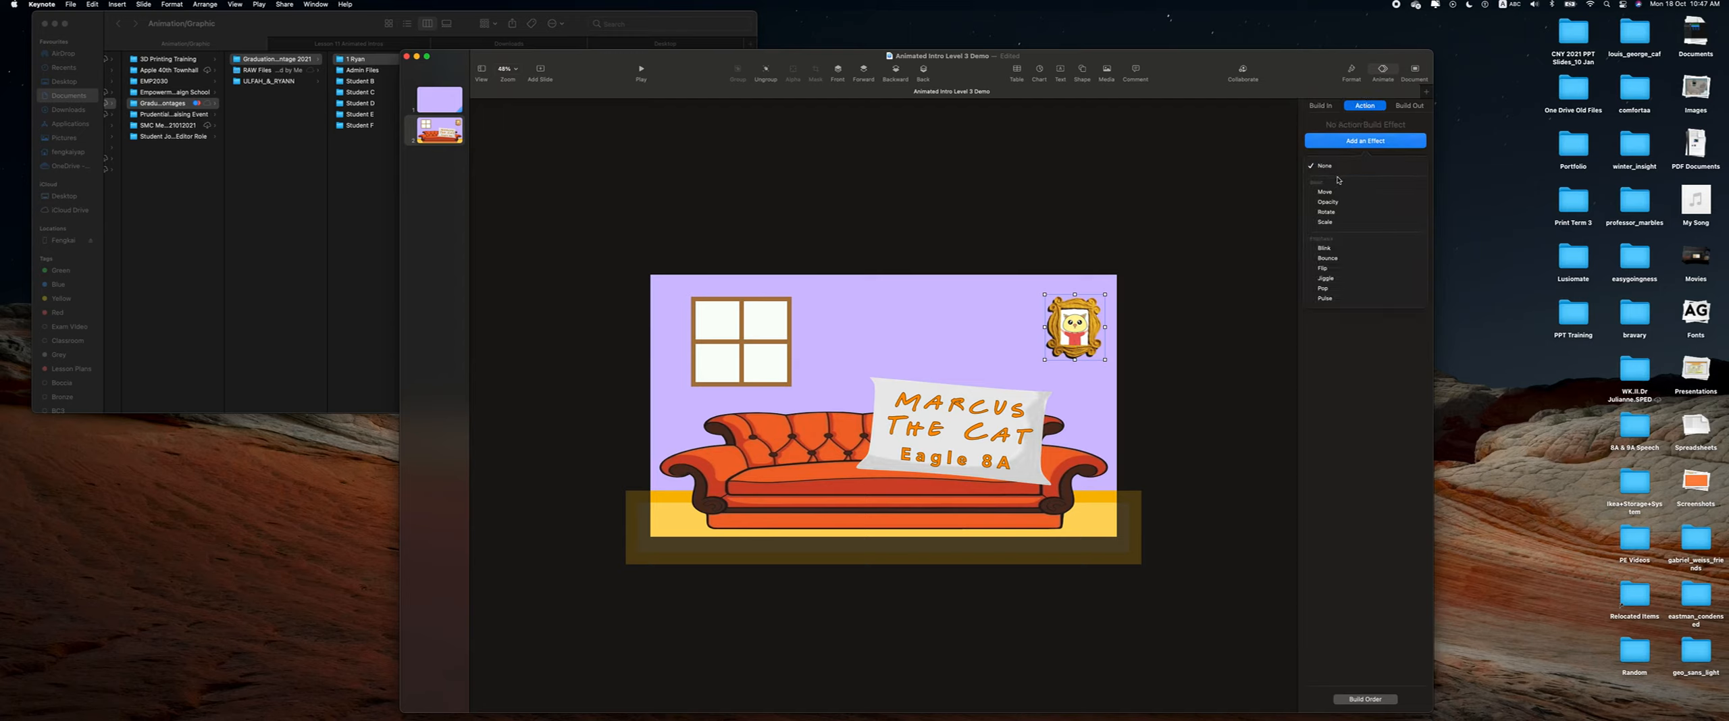
click(1328, 193)
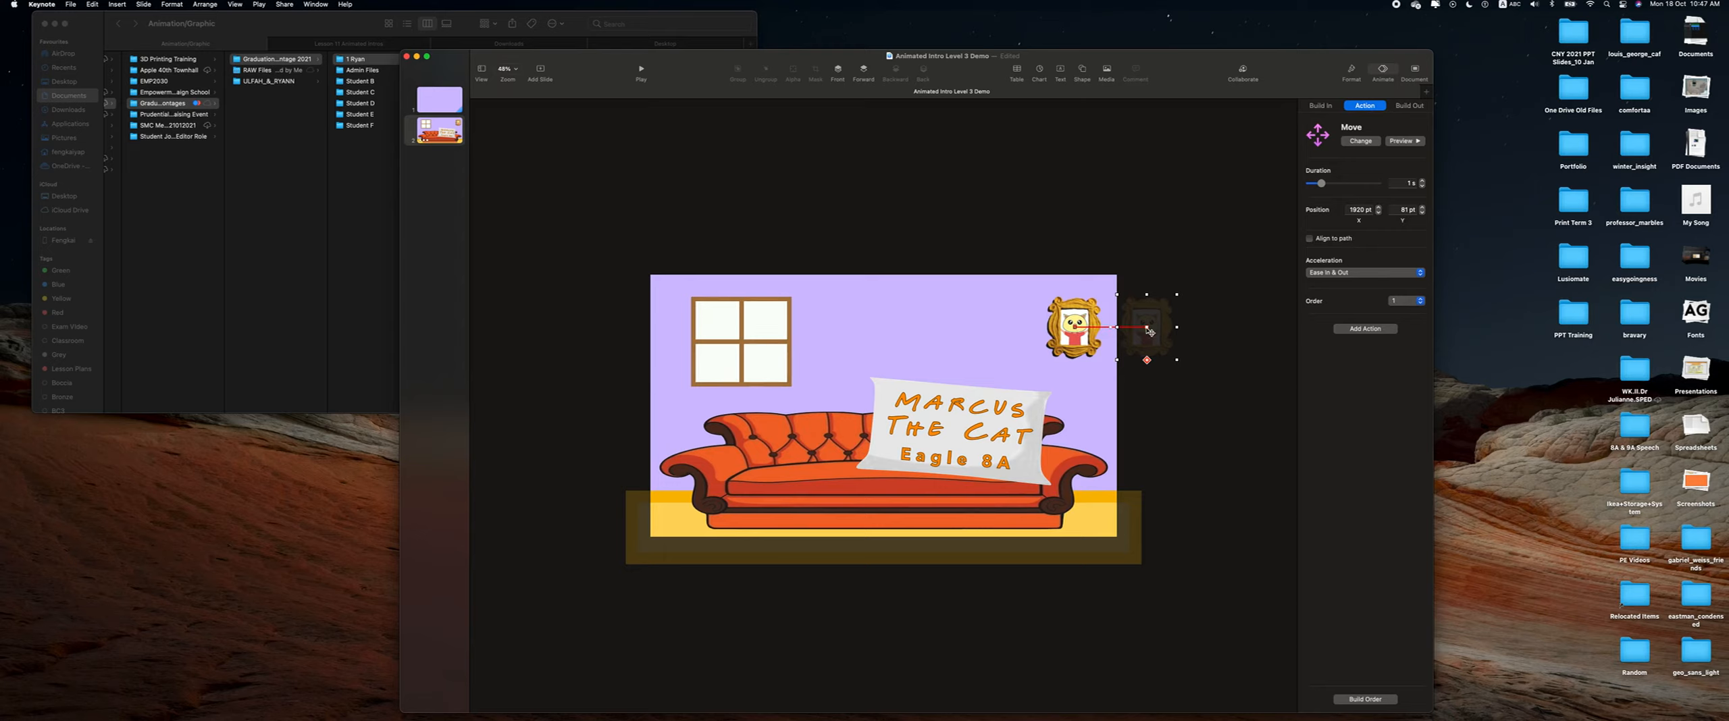
drag(1150, 330, 782, 452)
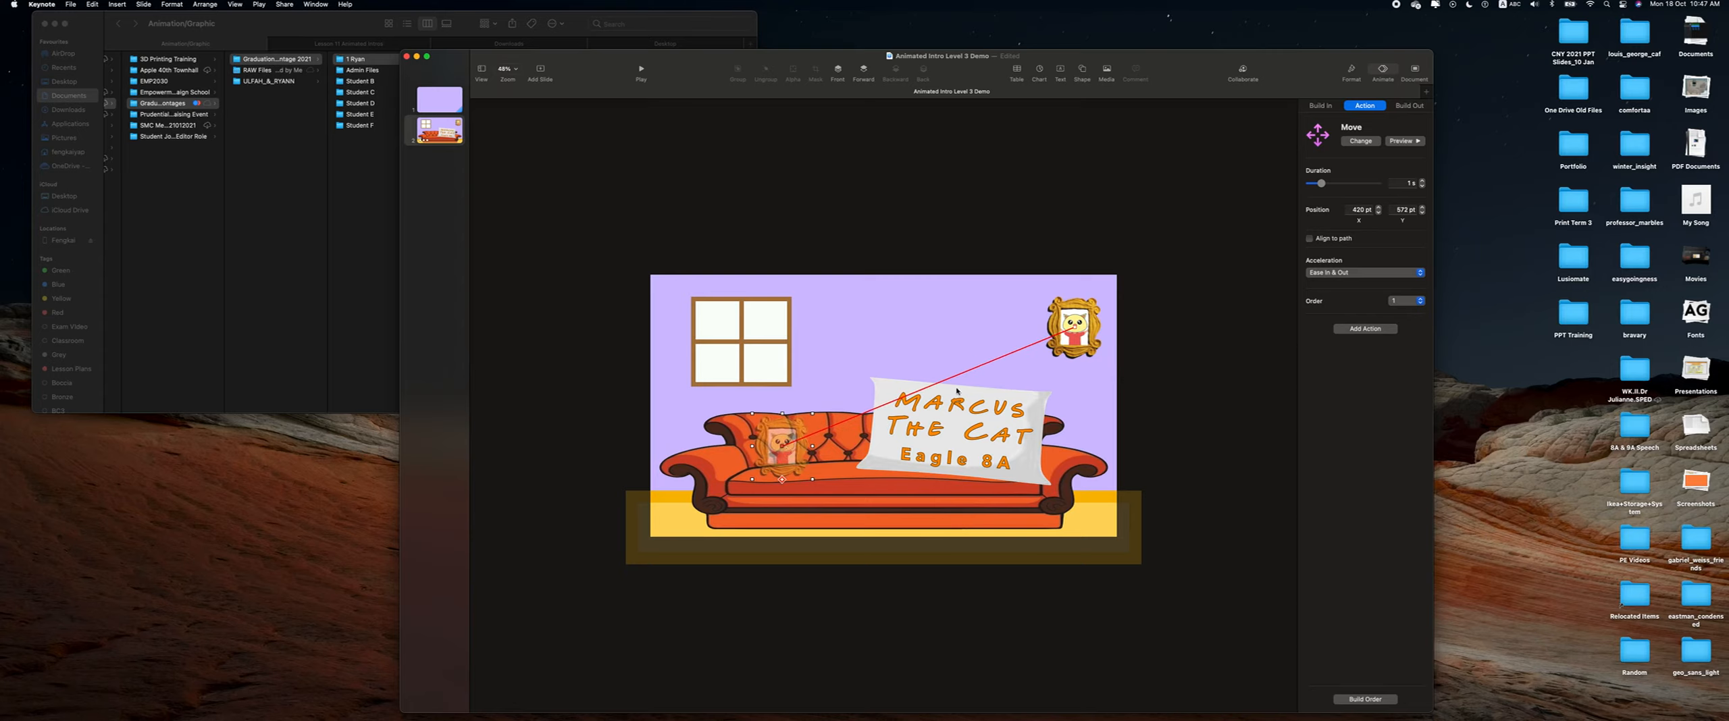
Bend the framed cat's motion path into two high bouncing arcs dipping at the pillow, and set the Move duration to 2.25 s.
drag(930, 389, 1003, 296)
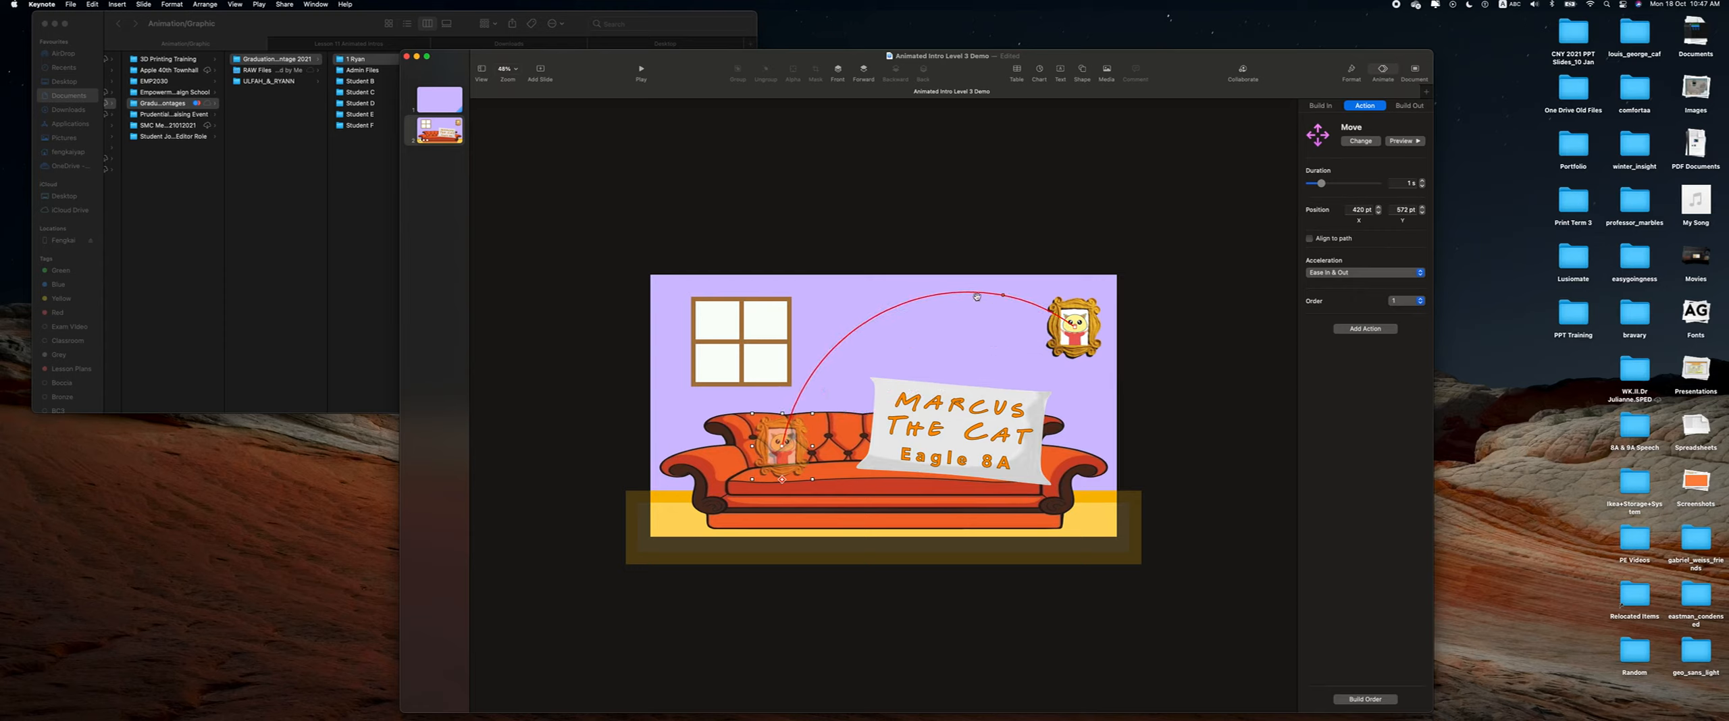
mouse_move(862, 328)
mouse_down()
mouse_move(946, 392)
mouse_move(898, 466)
mouse_move(872, 473)
mouse_move(880, 313)
mouse_move(850, 322)
mouse_up()
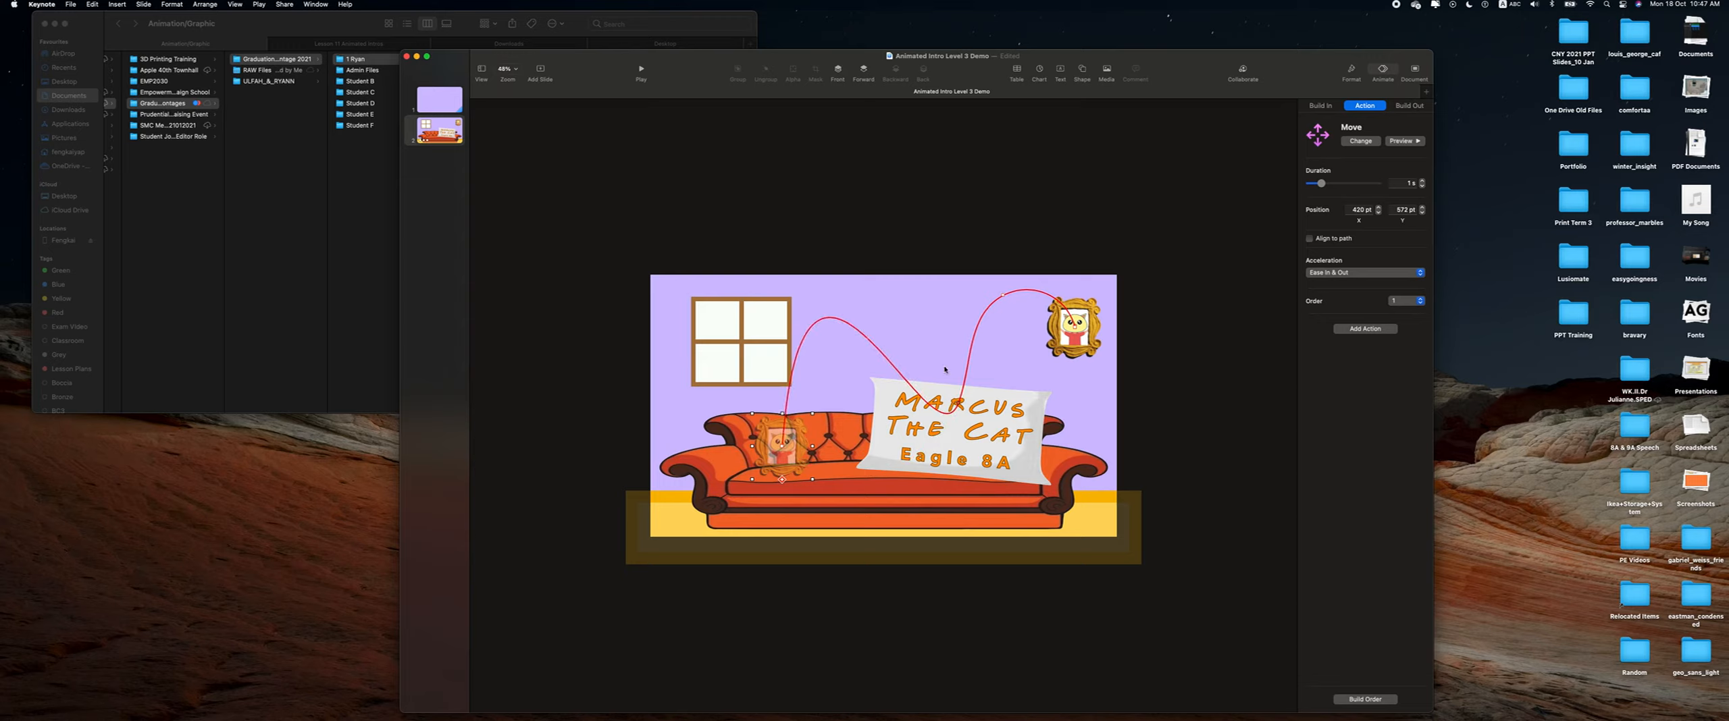
drag(974, 344, 931, 406)
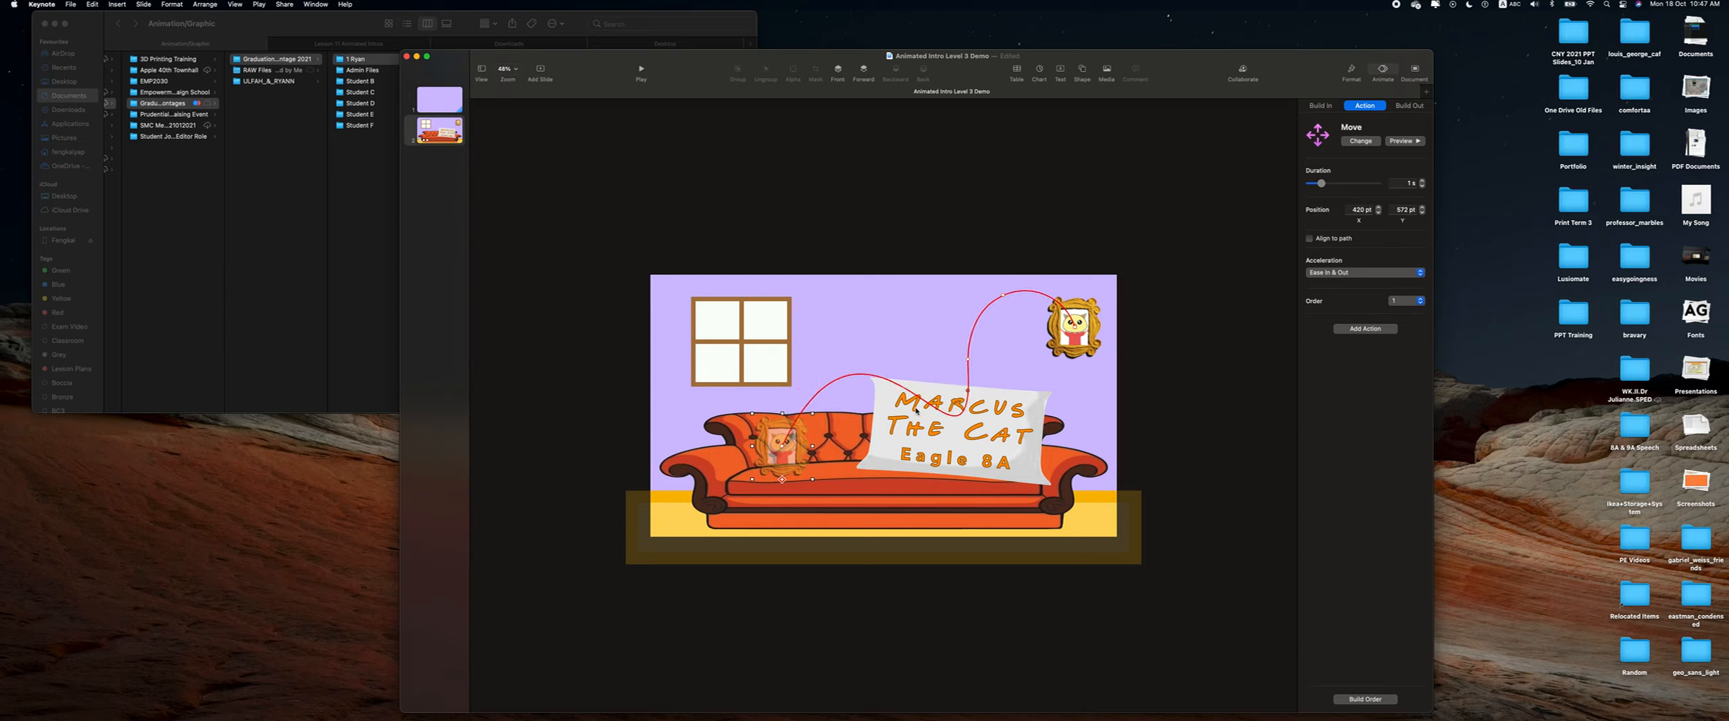
drag(905, 390, 837, 329)
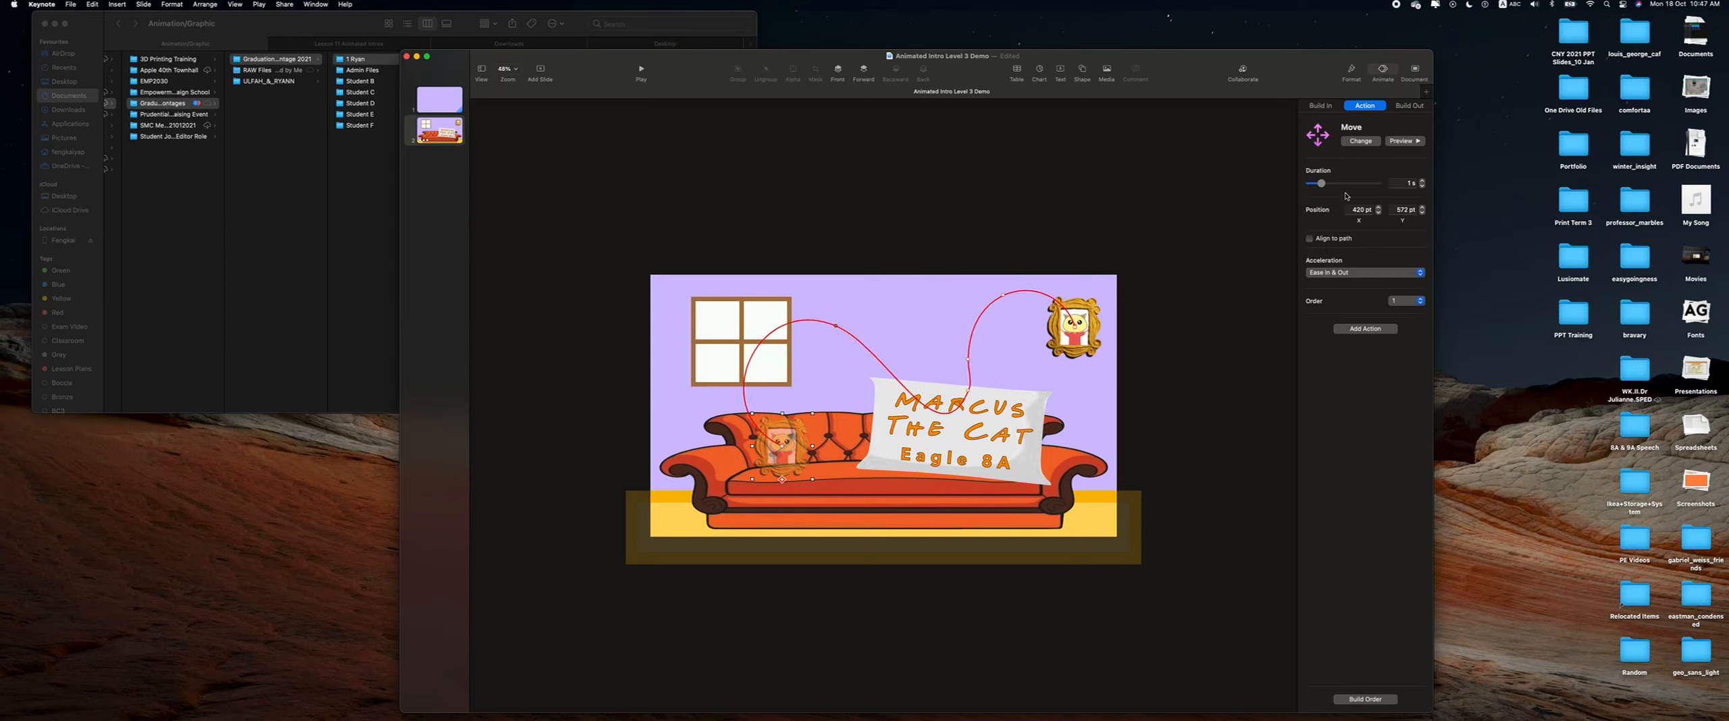
click(1423, 181)
Scale the framed cat's end state to about 720 by 787 pt at X 280 pt, Y 130 pt, and loop the path's end over the window.
drag(811, 412, 879, 363)
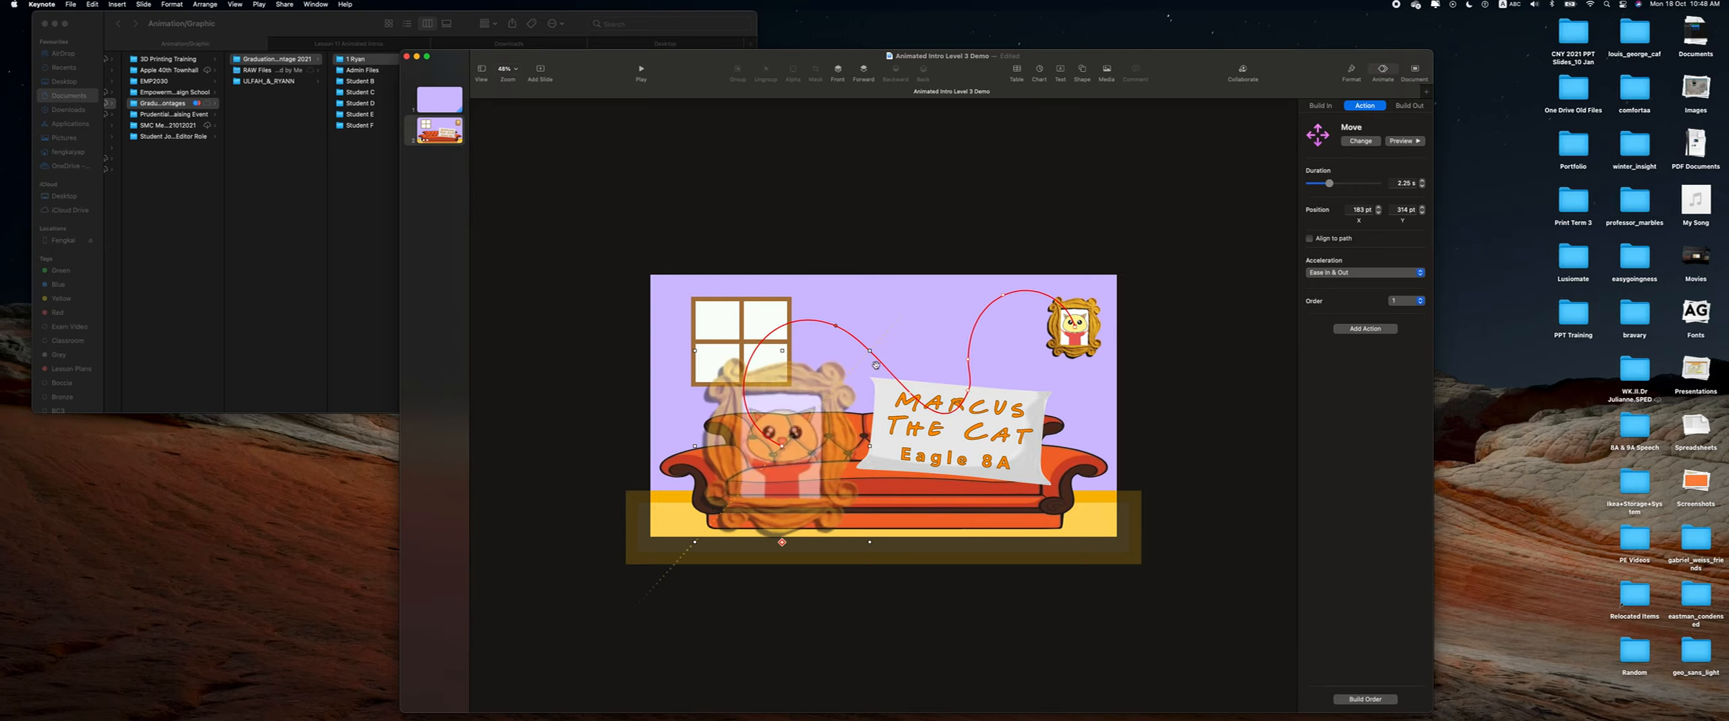
drag(784, 453, 809, 402)
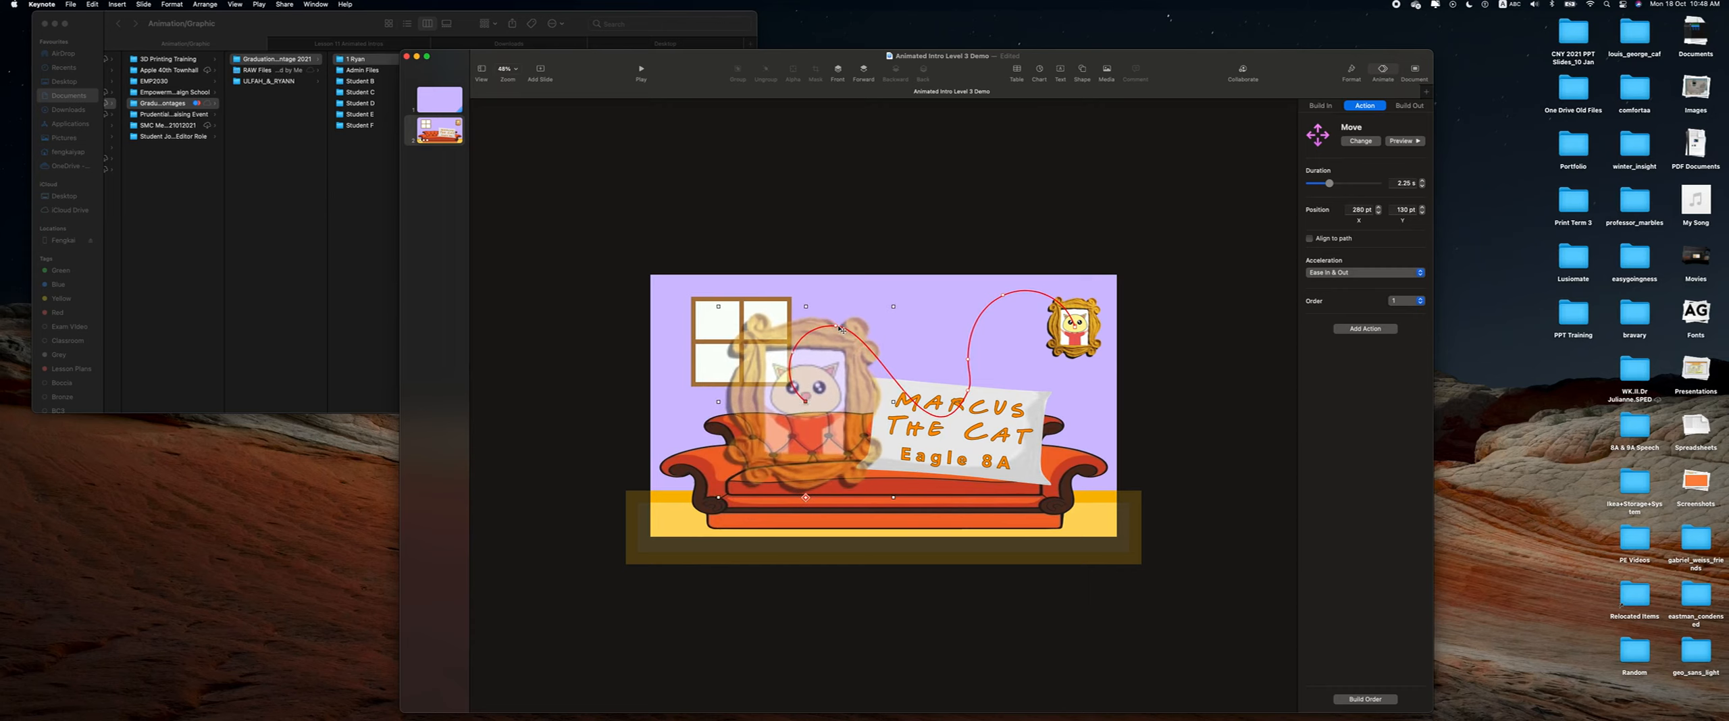
drag(795, 354, 739, 315)
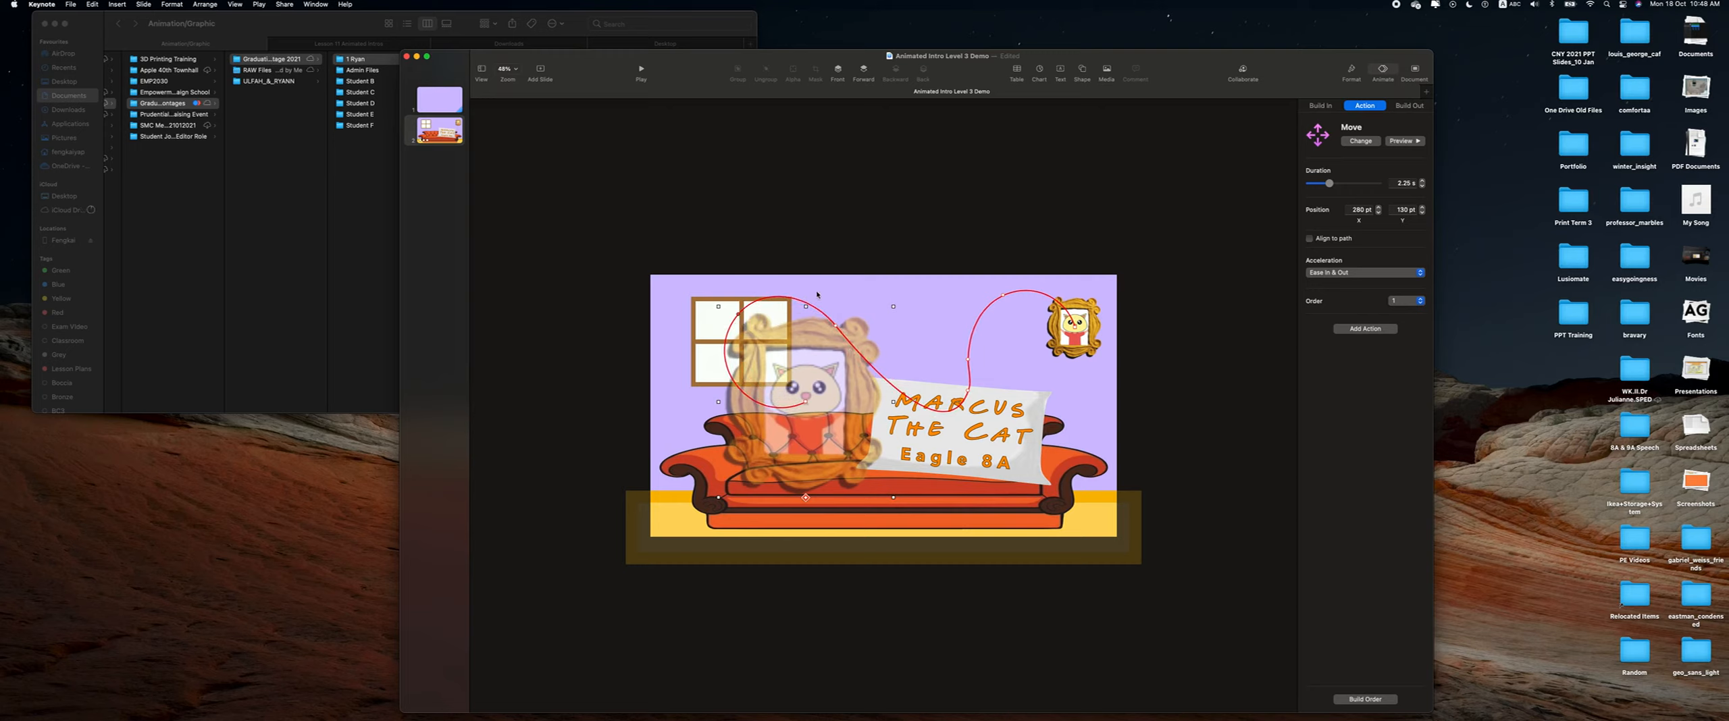
click(1410, 141)
Send the framed cat picture behind the other objects on both slides.
click(1063, 341)
click(1351, 71)
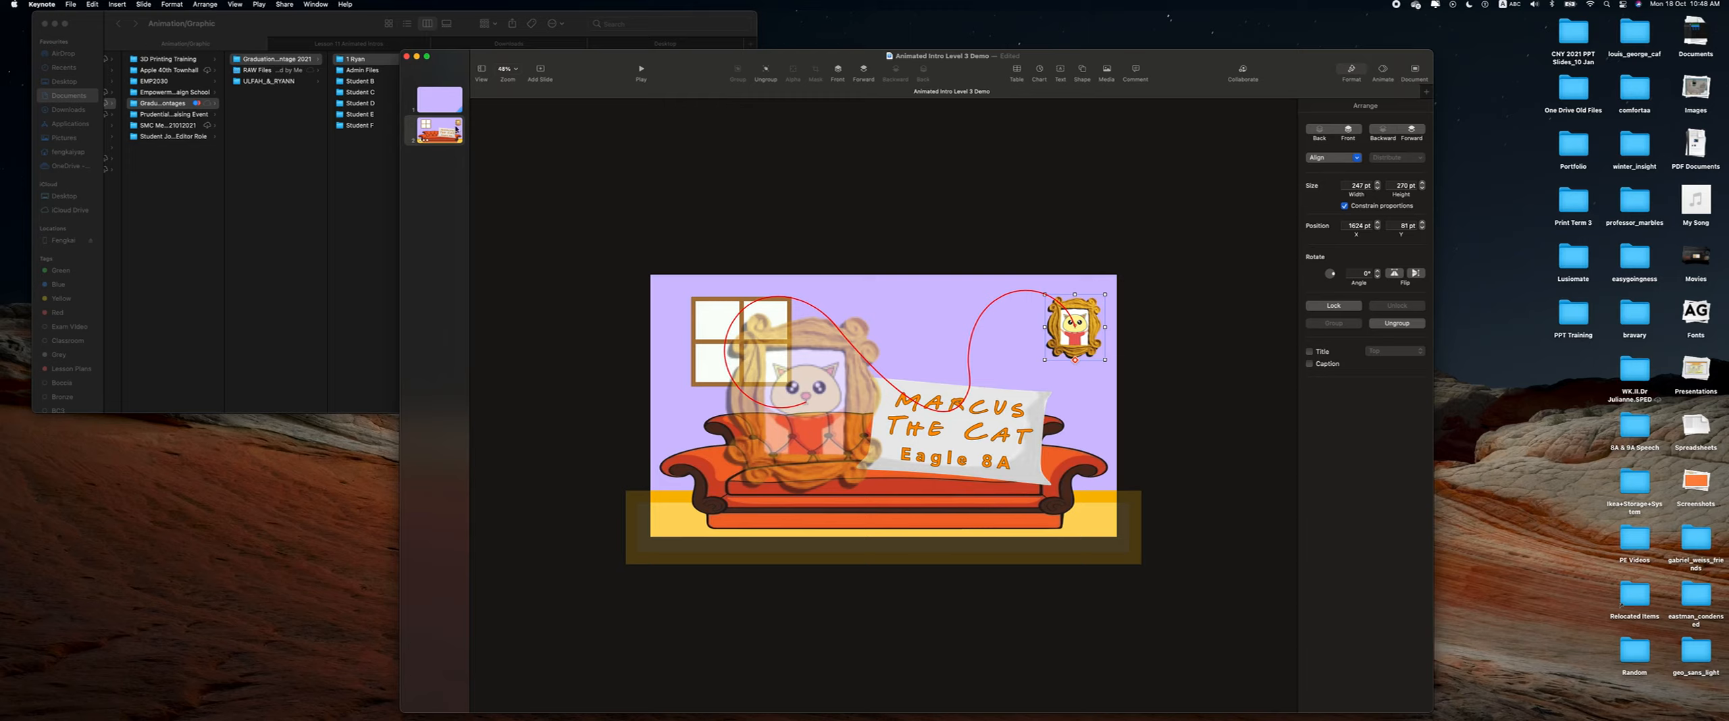
click(439, 101)
click(558, 349)
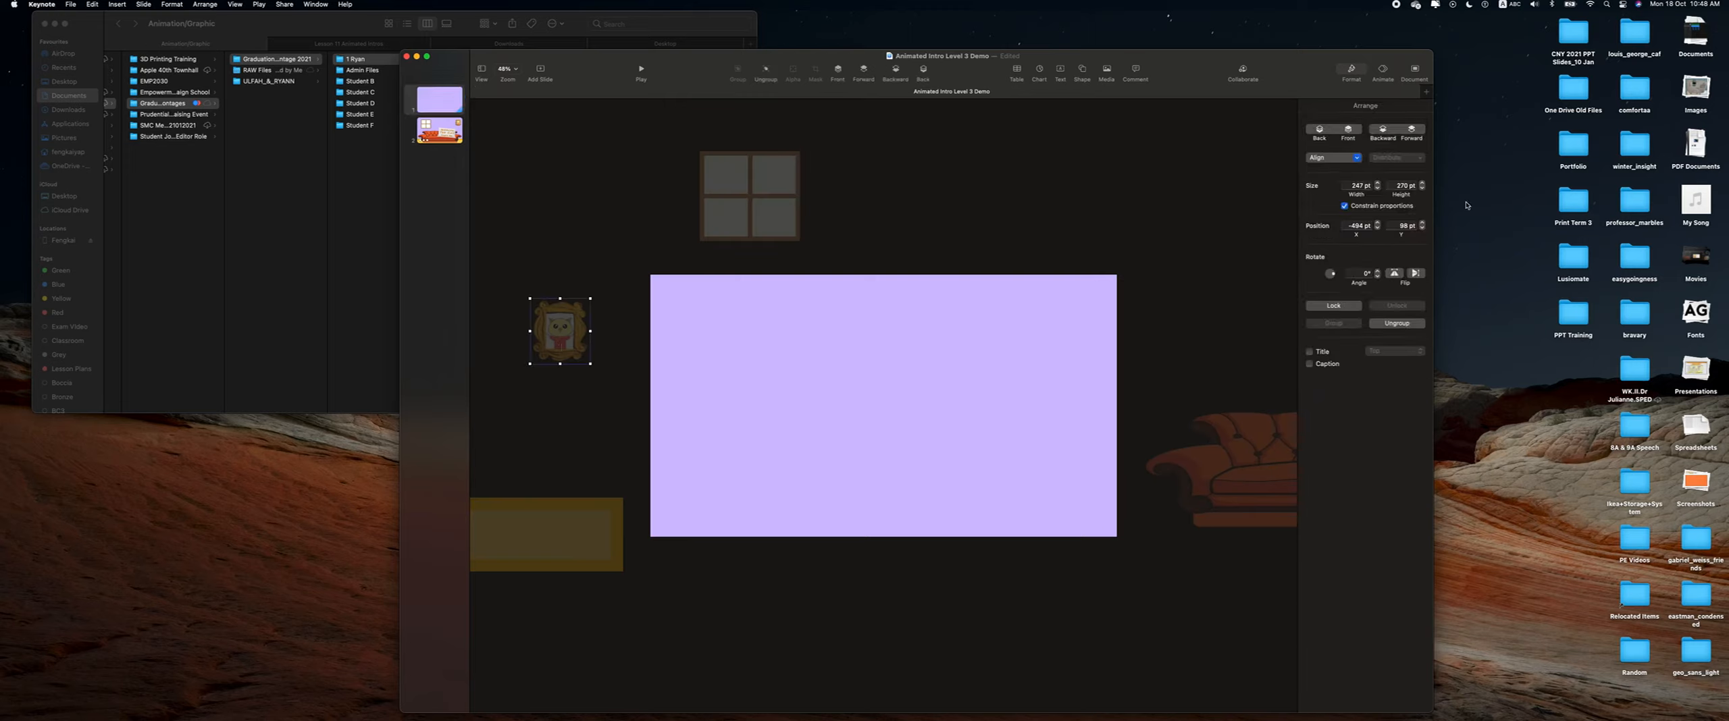
click(1311, 131)
Open the second slide's build order and set the framed cat's Scale action to start after build 1.
click(444, 139)
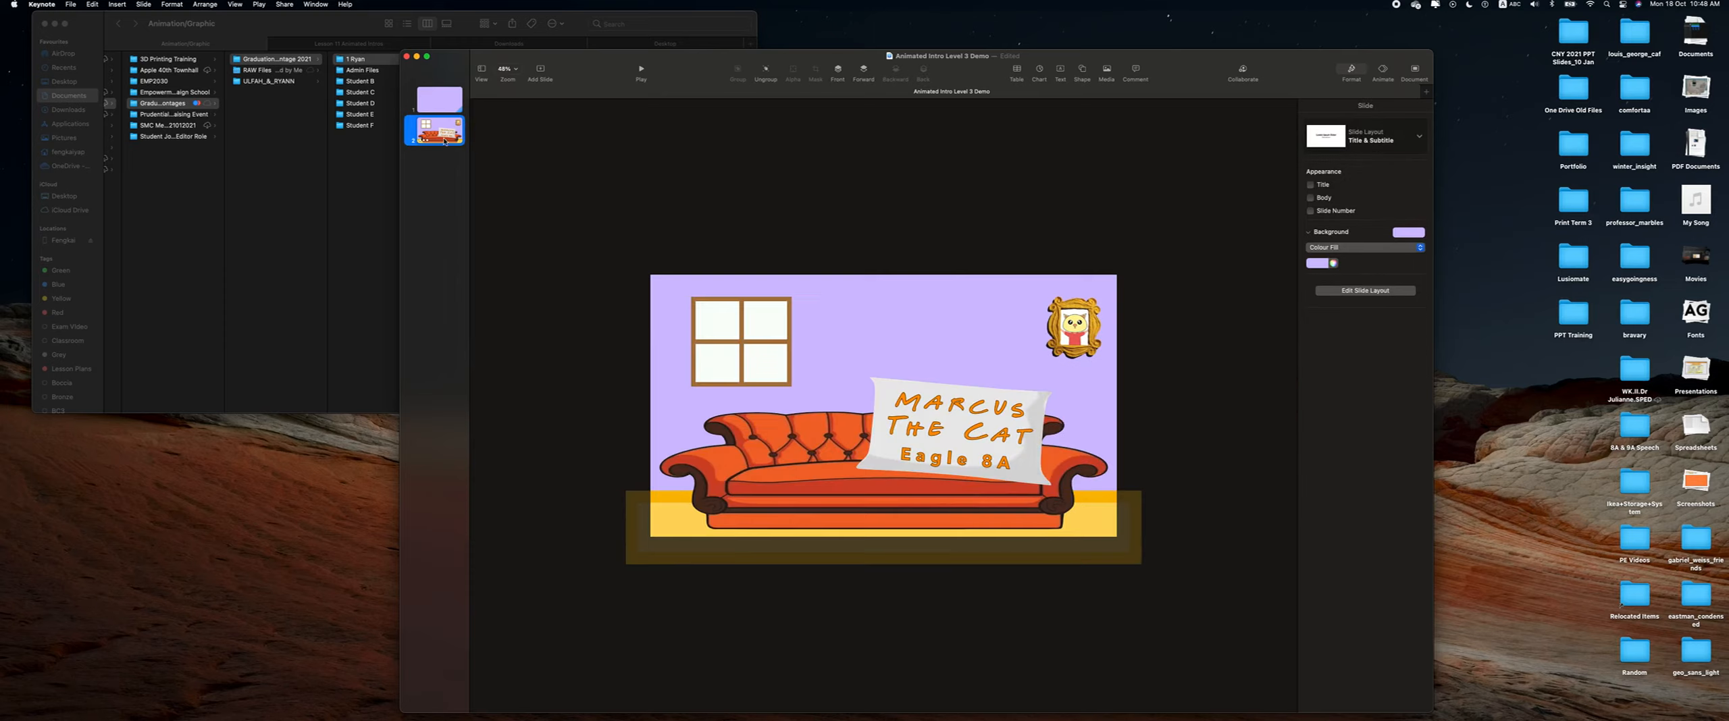
click(1067, 357)
click(1075, 360)
click(1077, 366)
click(1077, 356)
click(1075, 360)
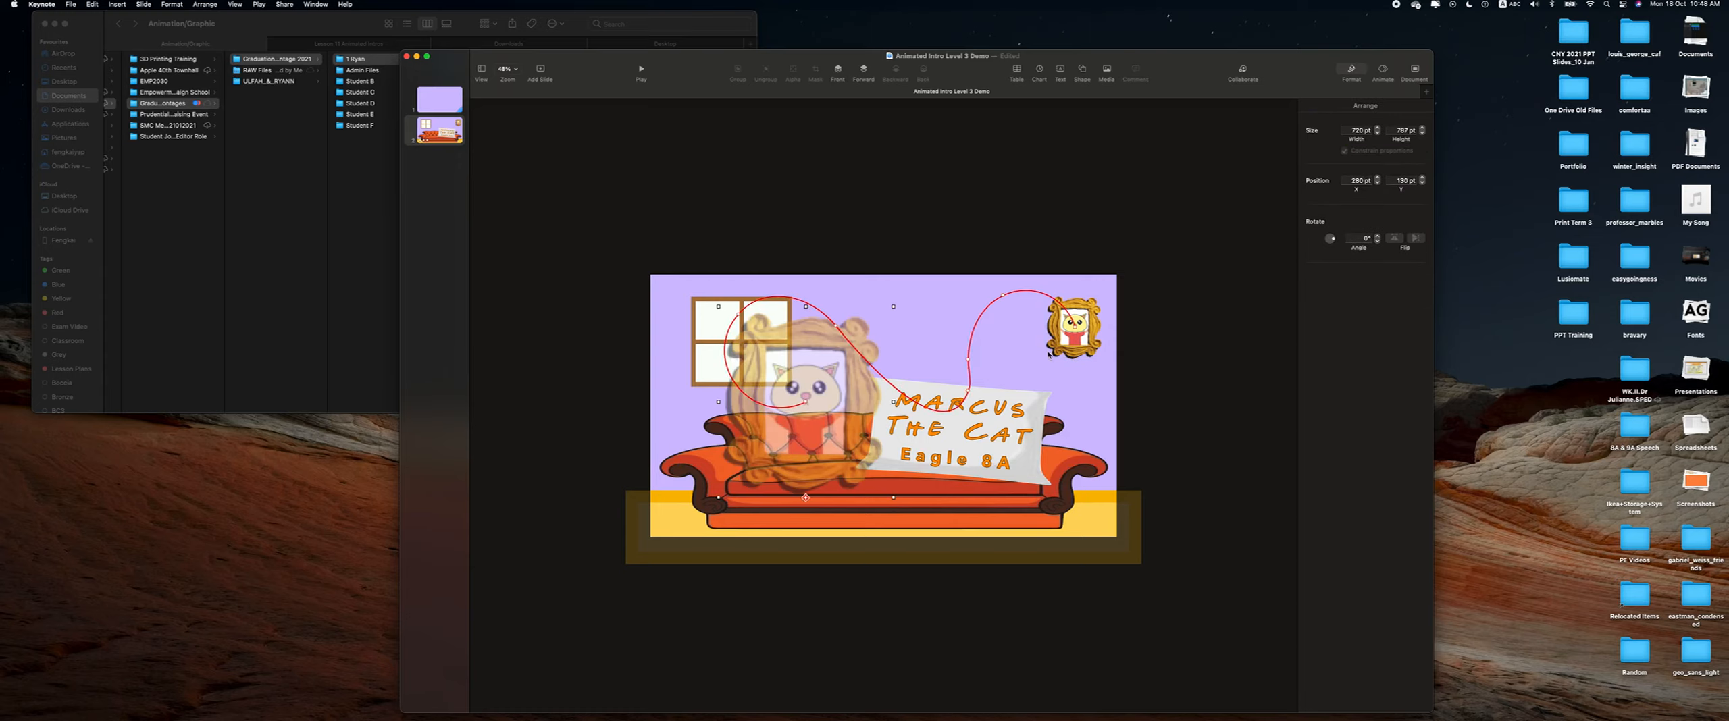
click(1384, 67)
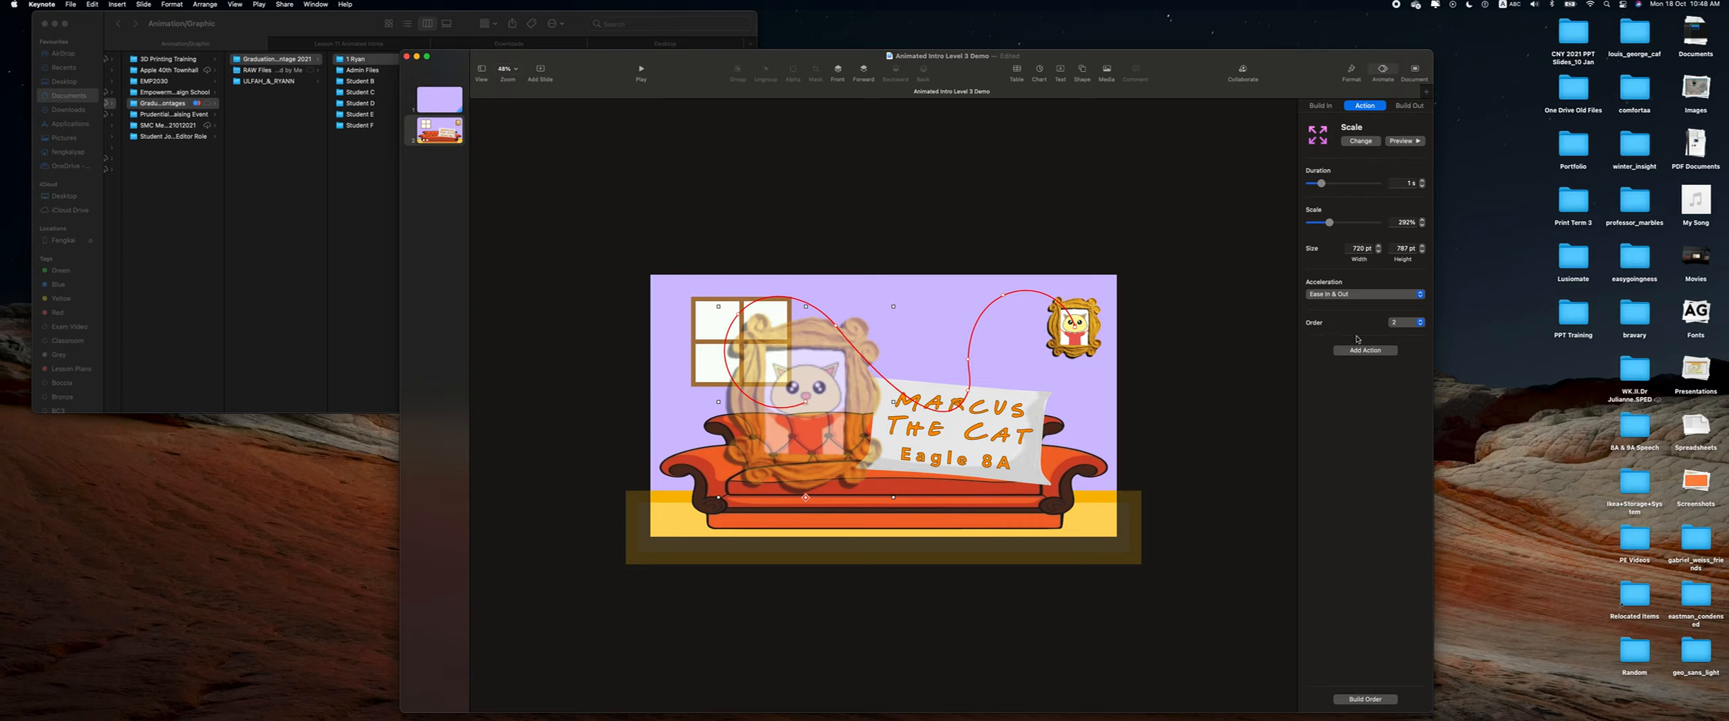
click(1365, 699)
drag(1047, 249, 1190, 205)
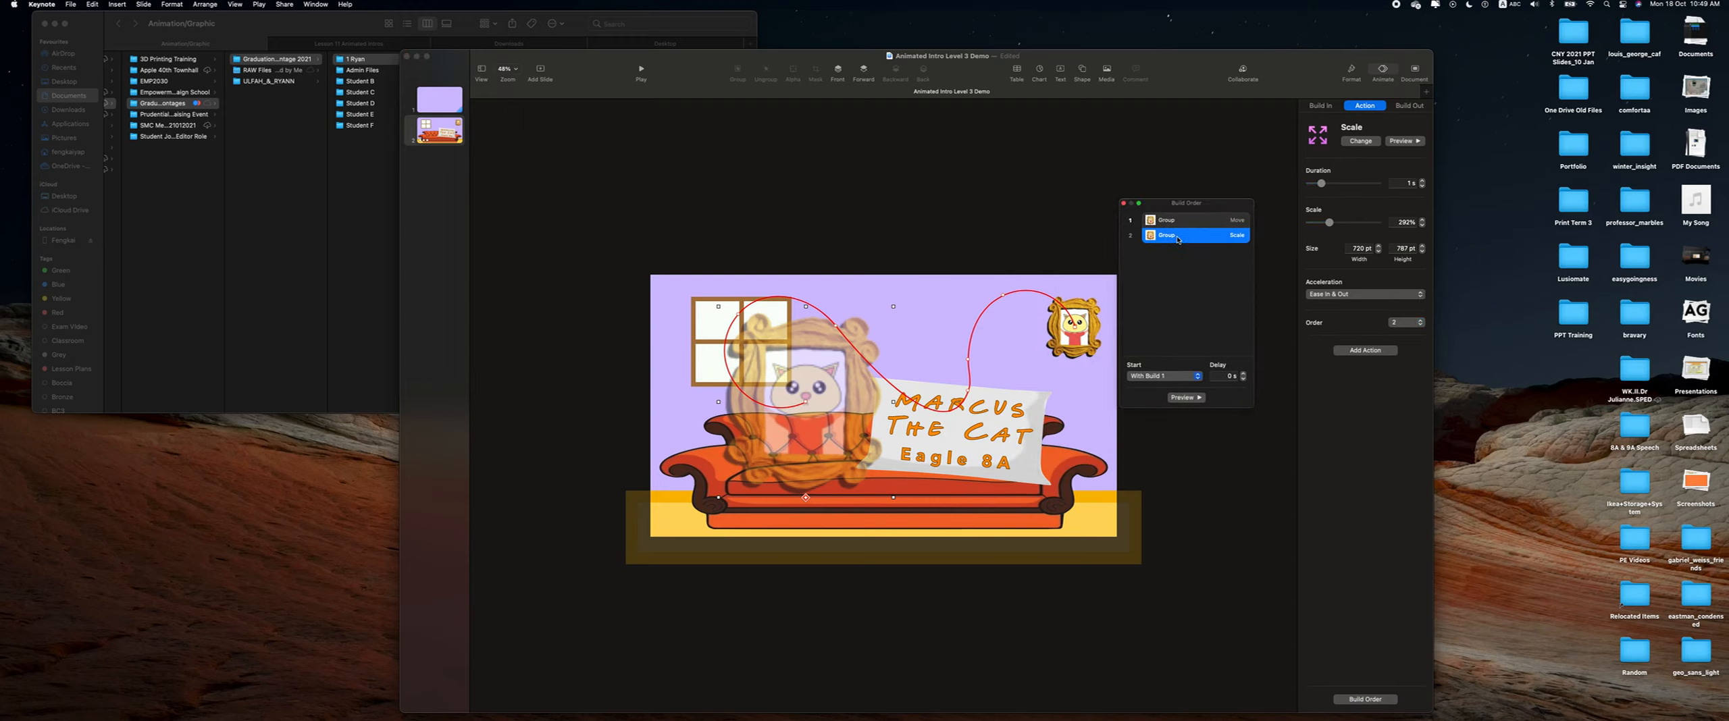
click(1184, 223)
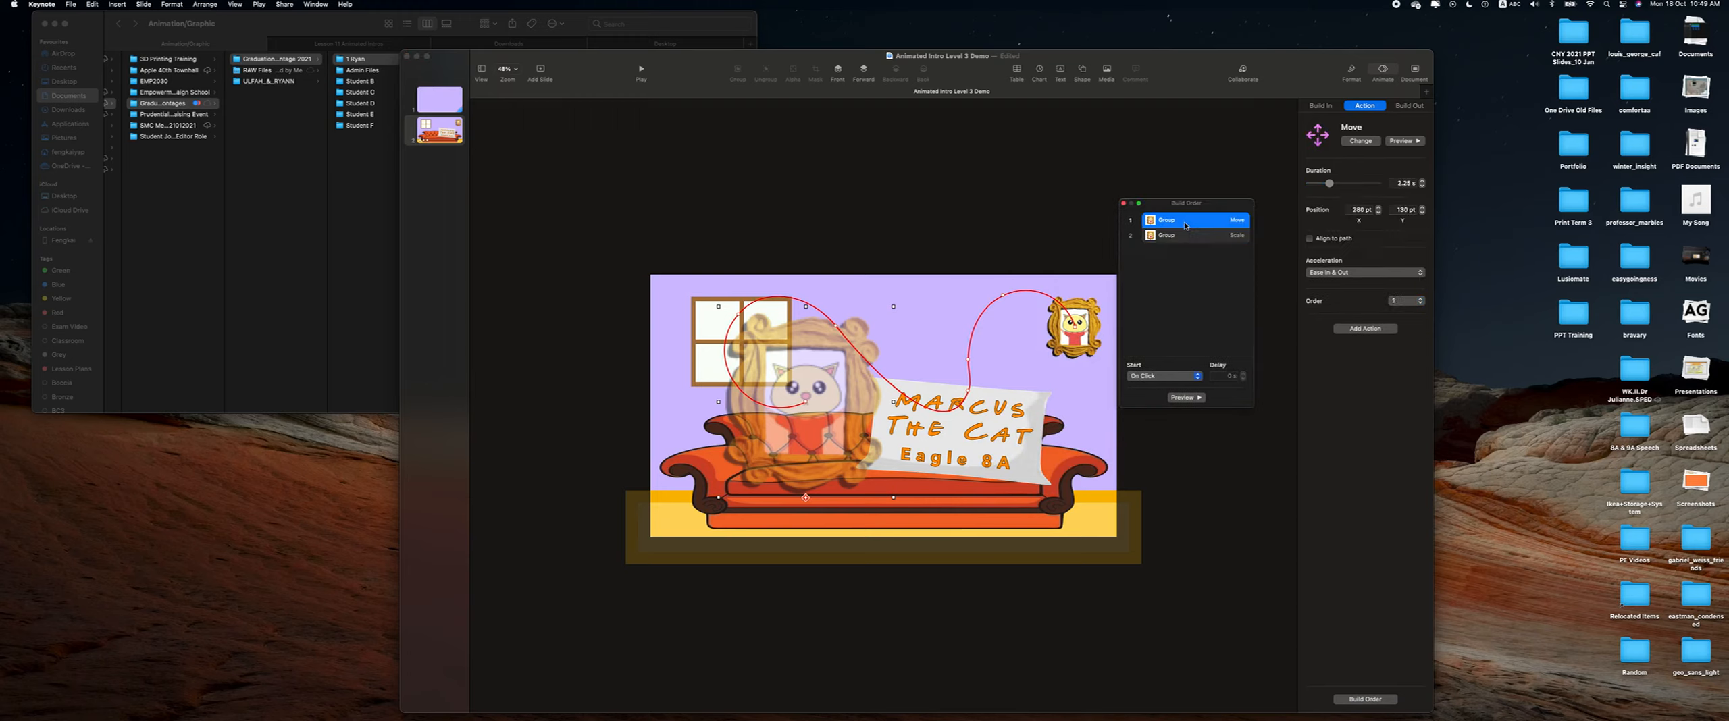
click(1182, 238)
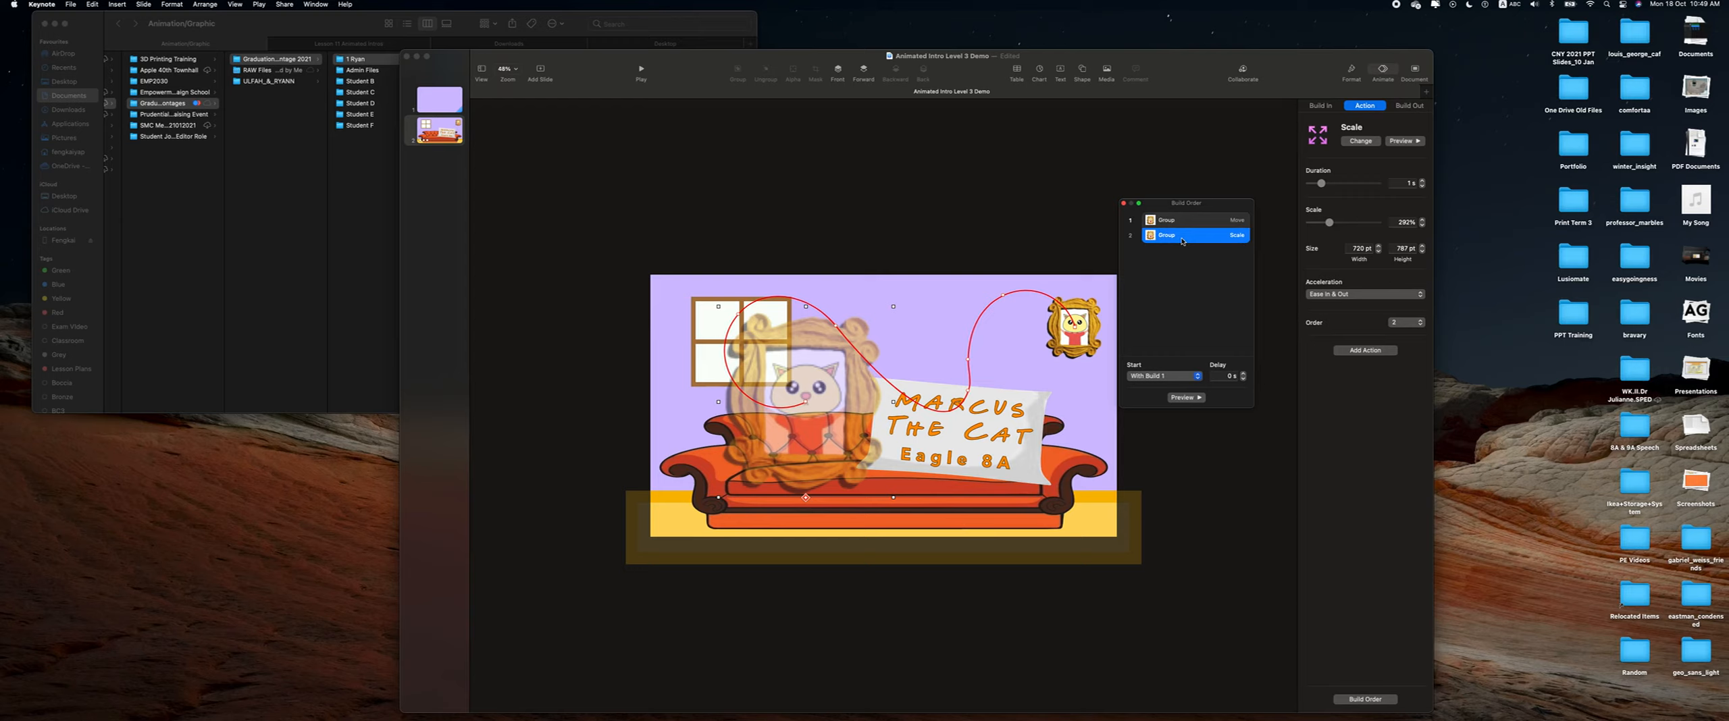
click(1197, 377)
click(1165, 390)
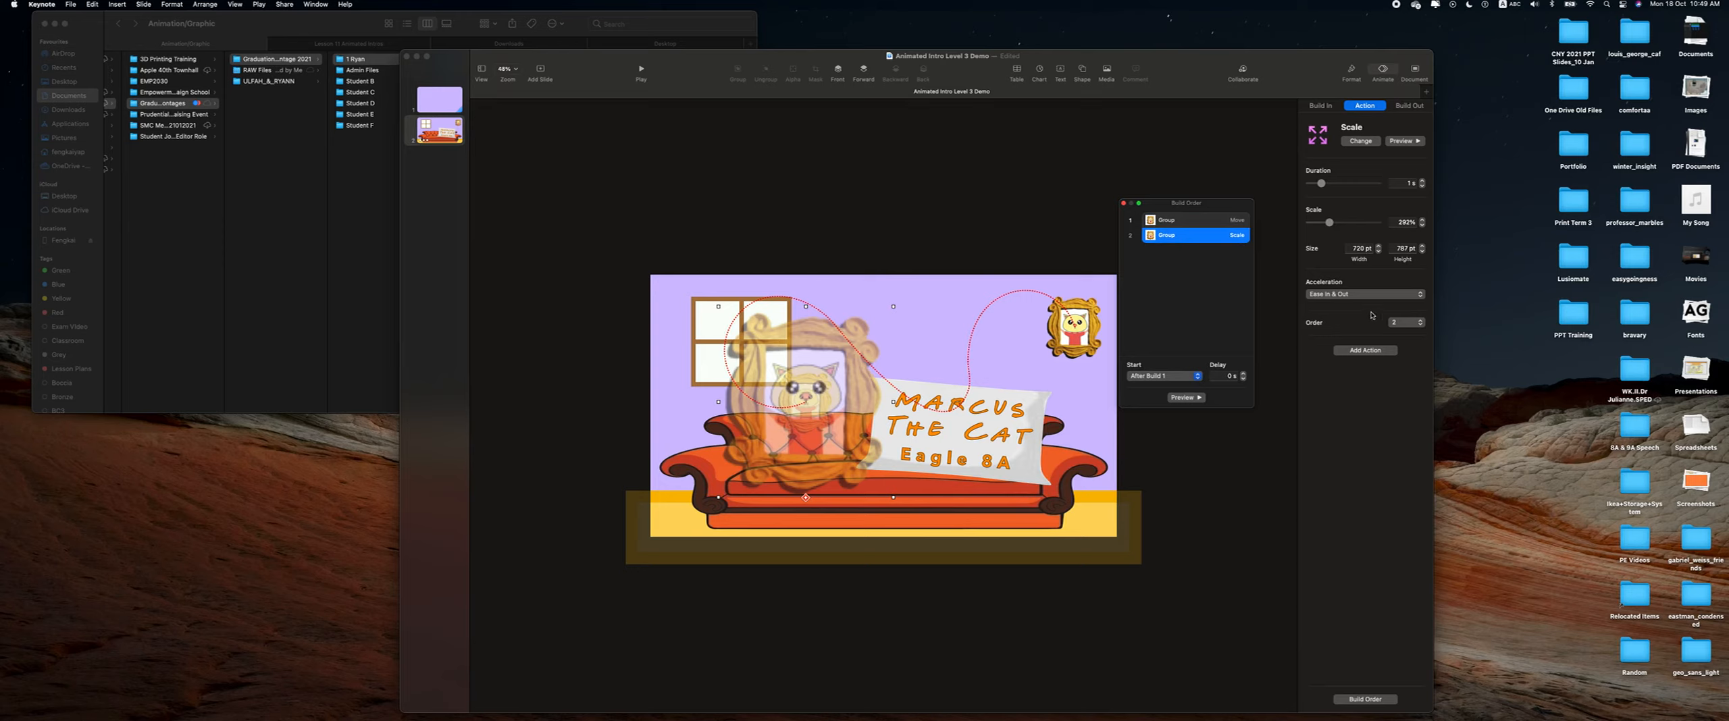
Add an anticlockwise Rotate action of 5° to the framed cat and chain it to start after build 2.
click(1358, 351)
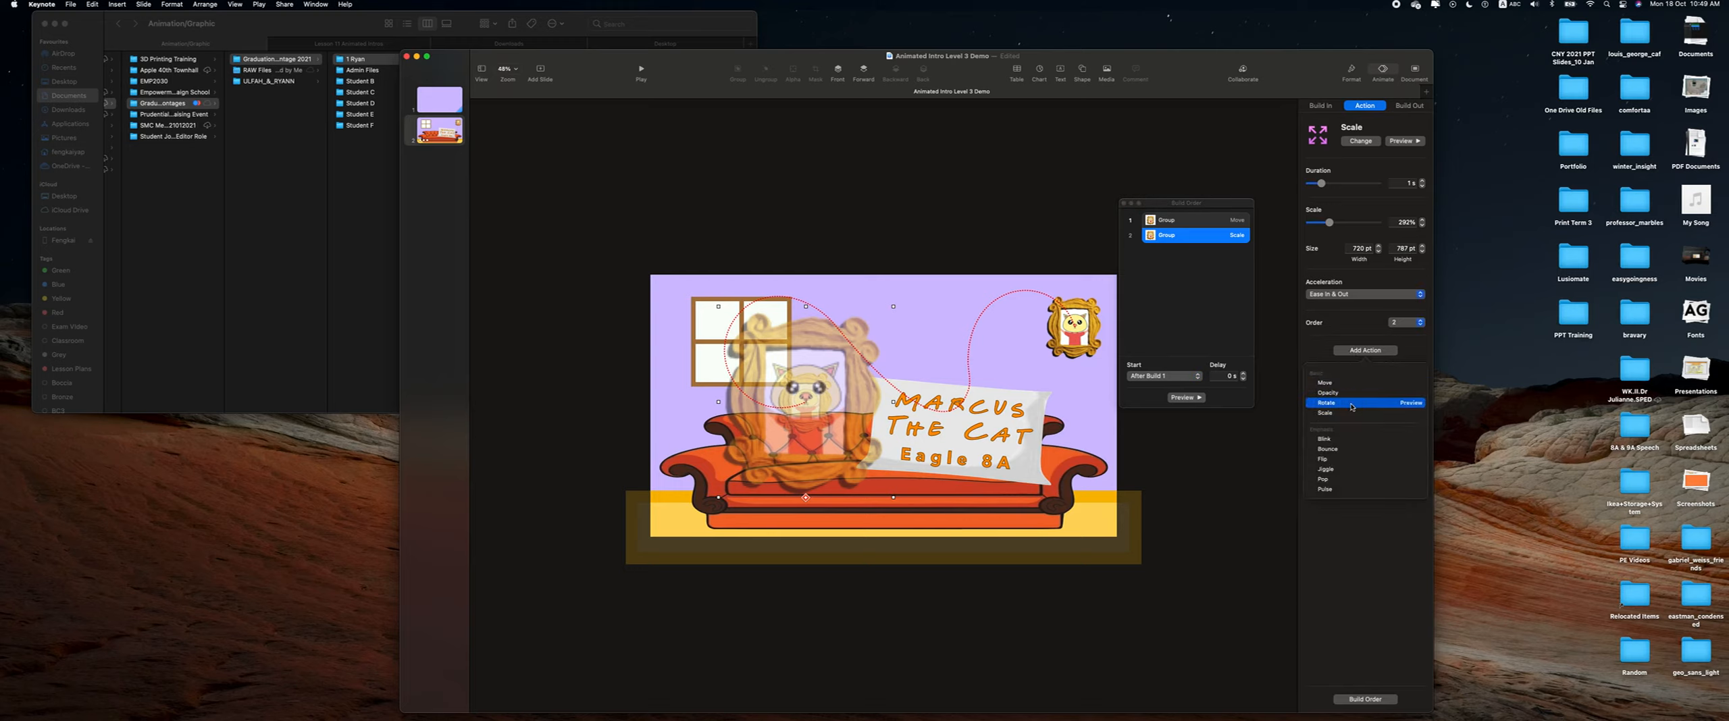
click(1326, 402)
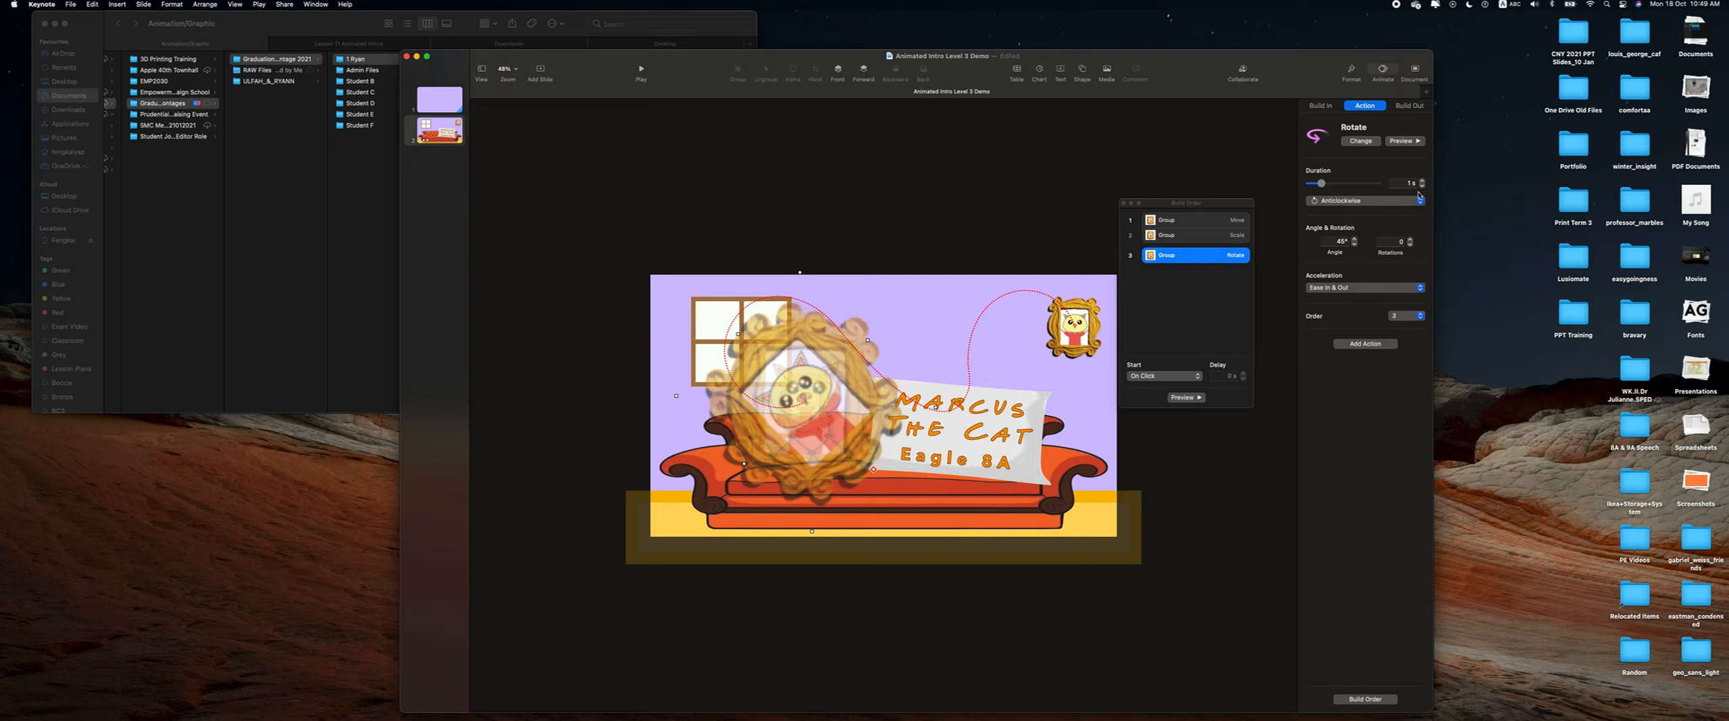
click(1355, 244)
click(1339, 242)
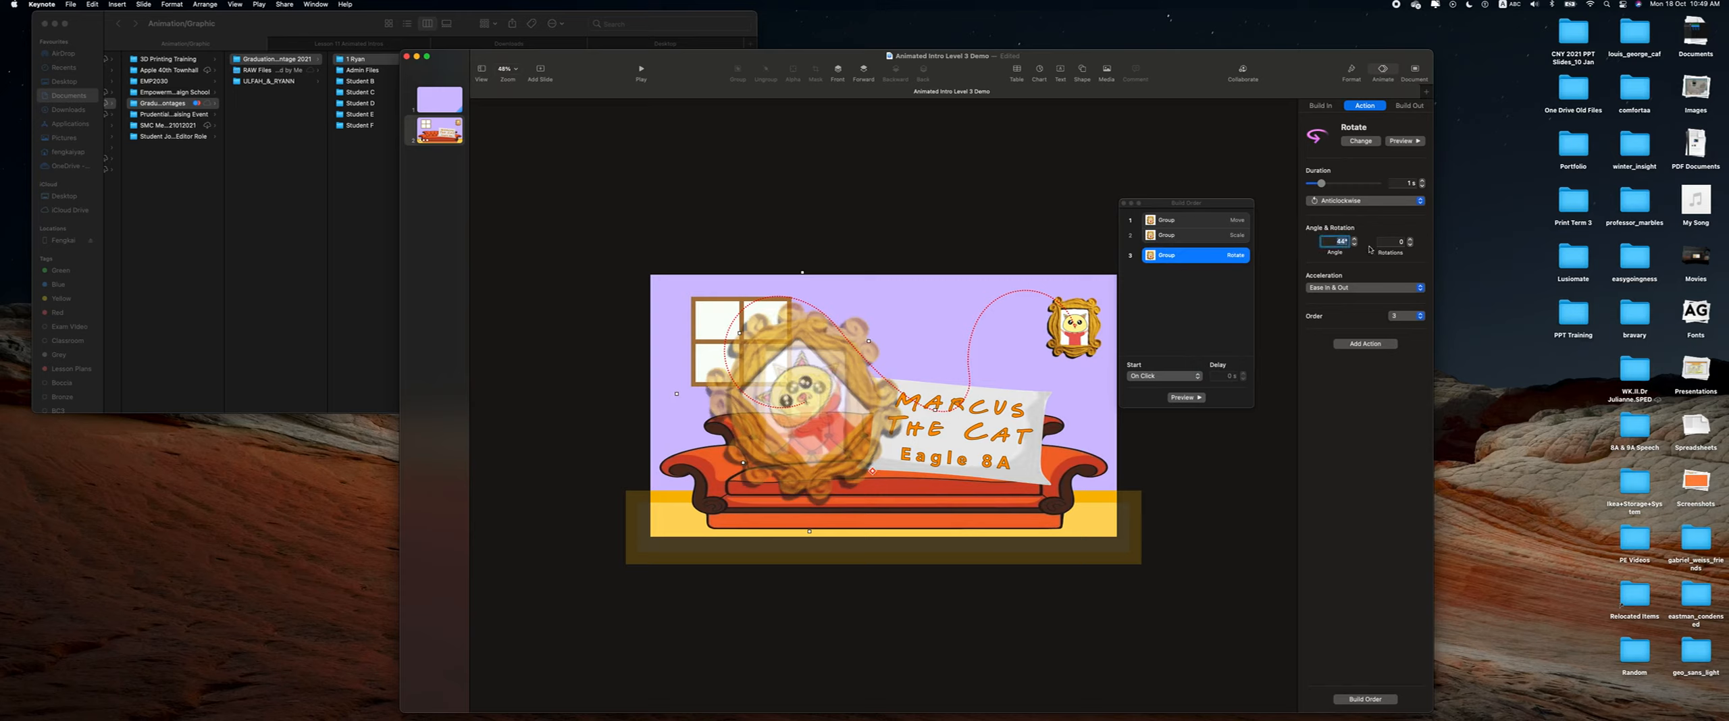
text(0)
key(Return)
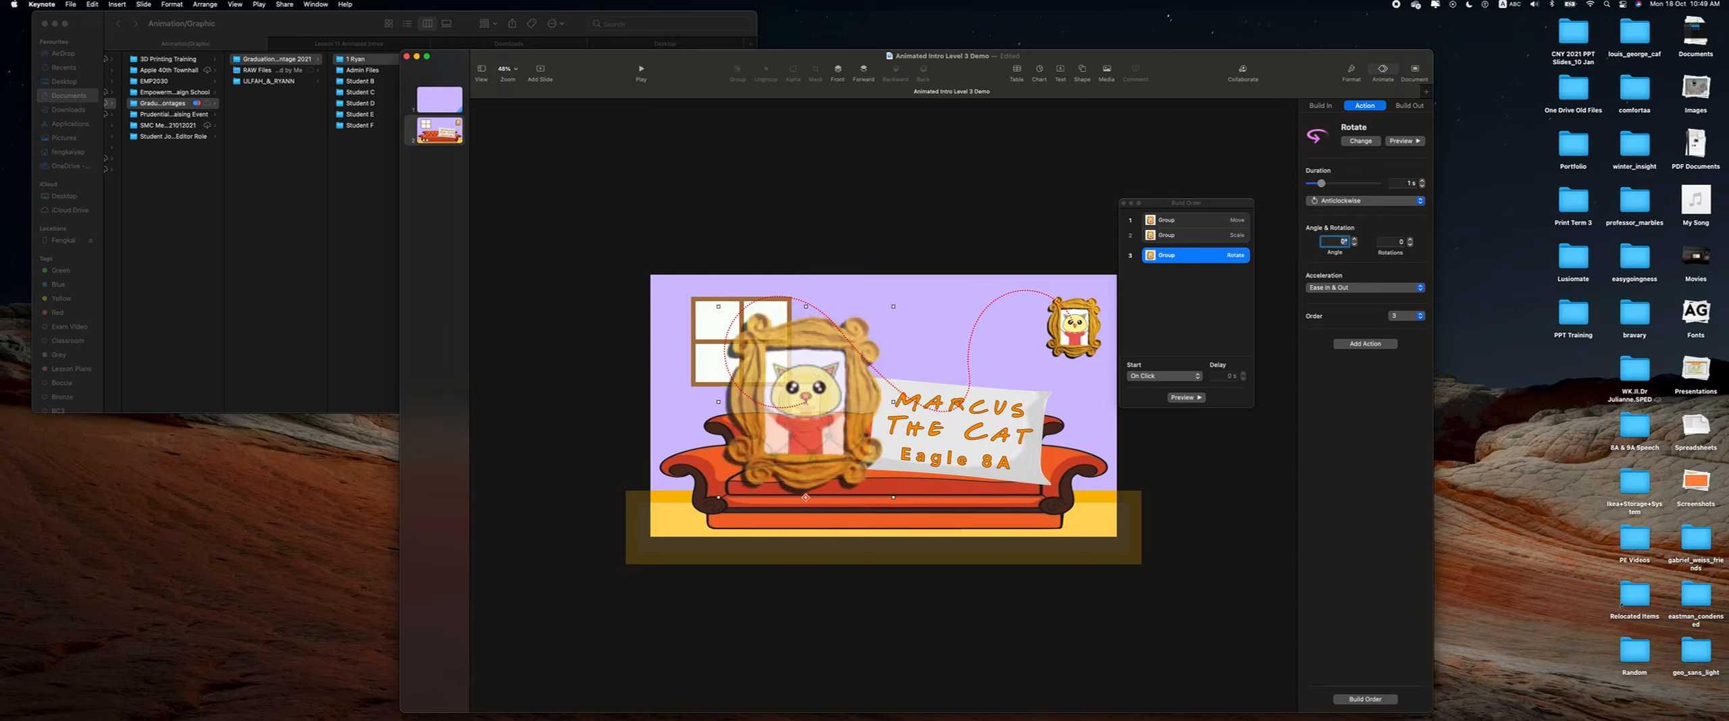
click(1354, 240)
click(1355, 240)
click(1354, 239)
click(1354, 240)
click(1354, 240)
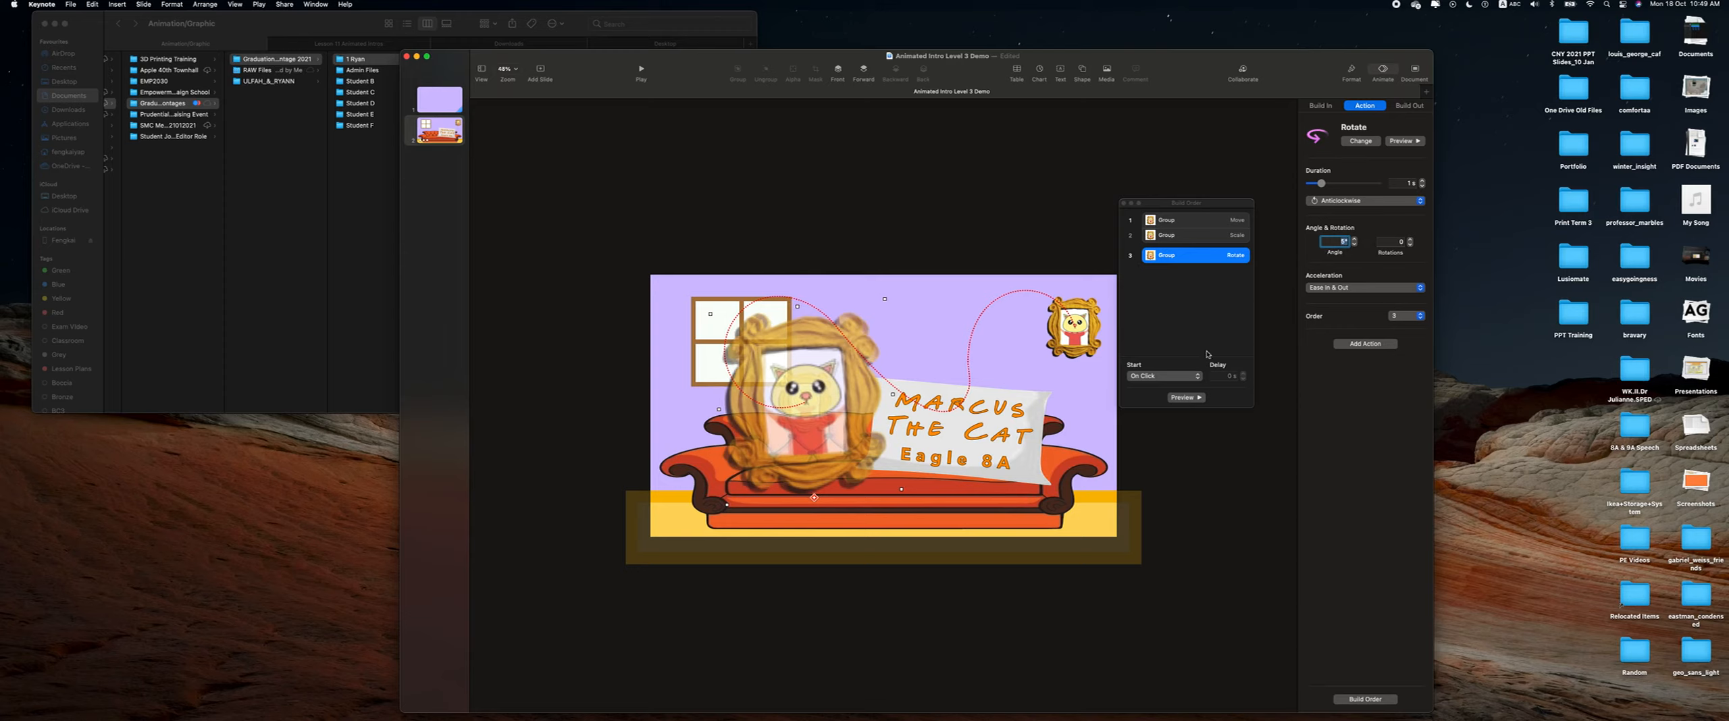
drag(1195, 260, 1194, 242)
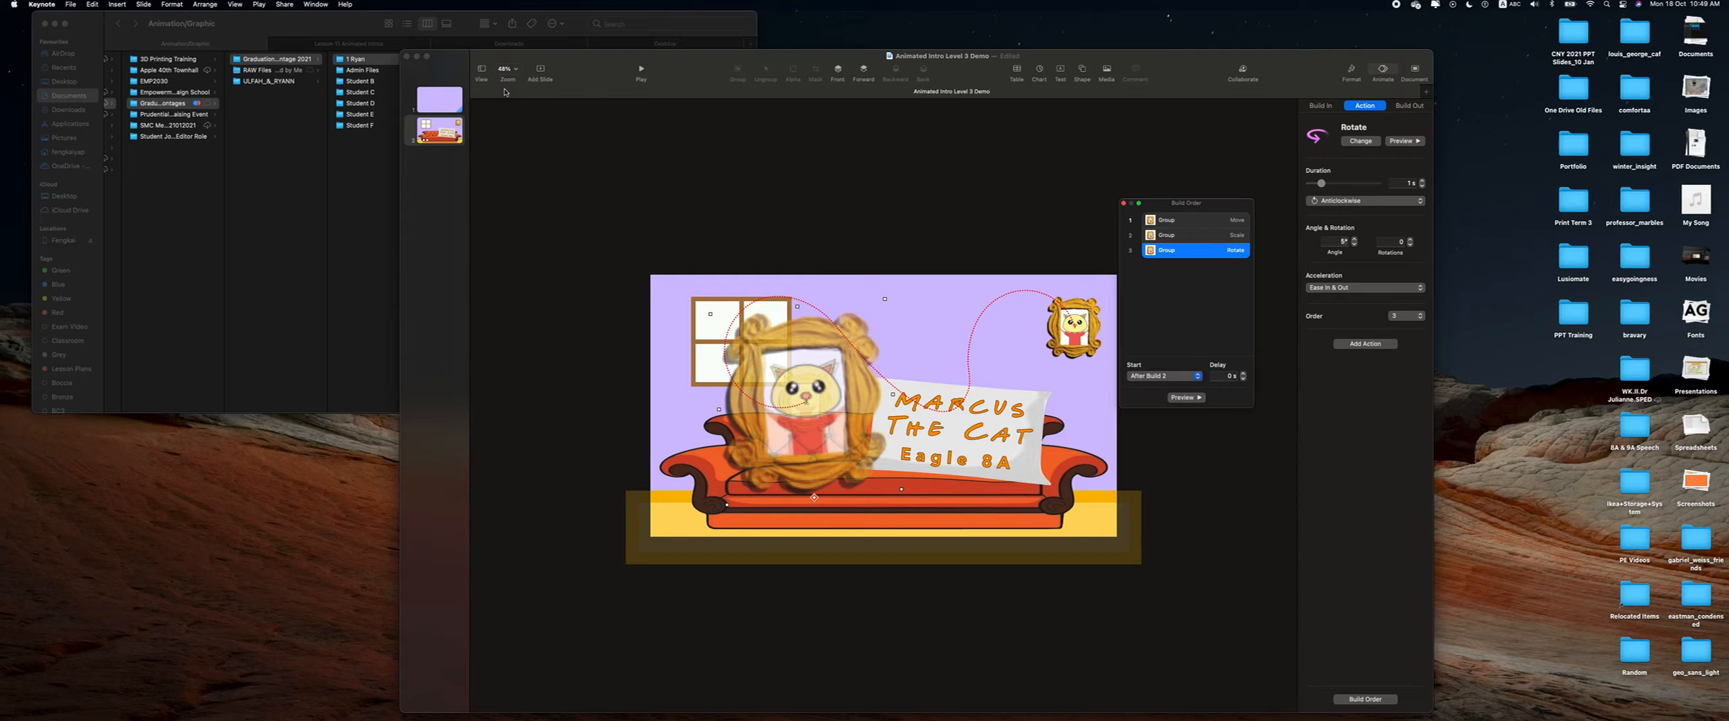
Play the second slide full screen to check the framed cat's animation, and exit the slideshow.
click(420, 91)
click(641, 72)
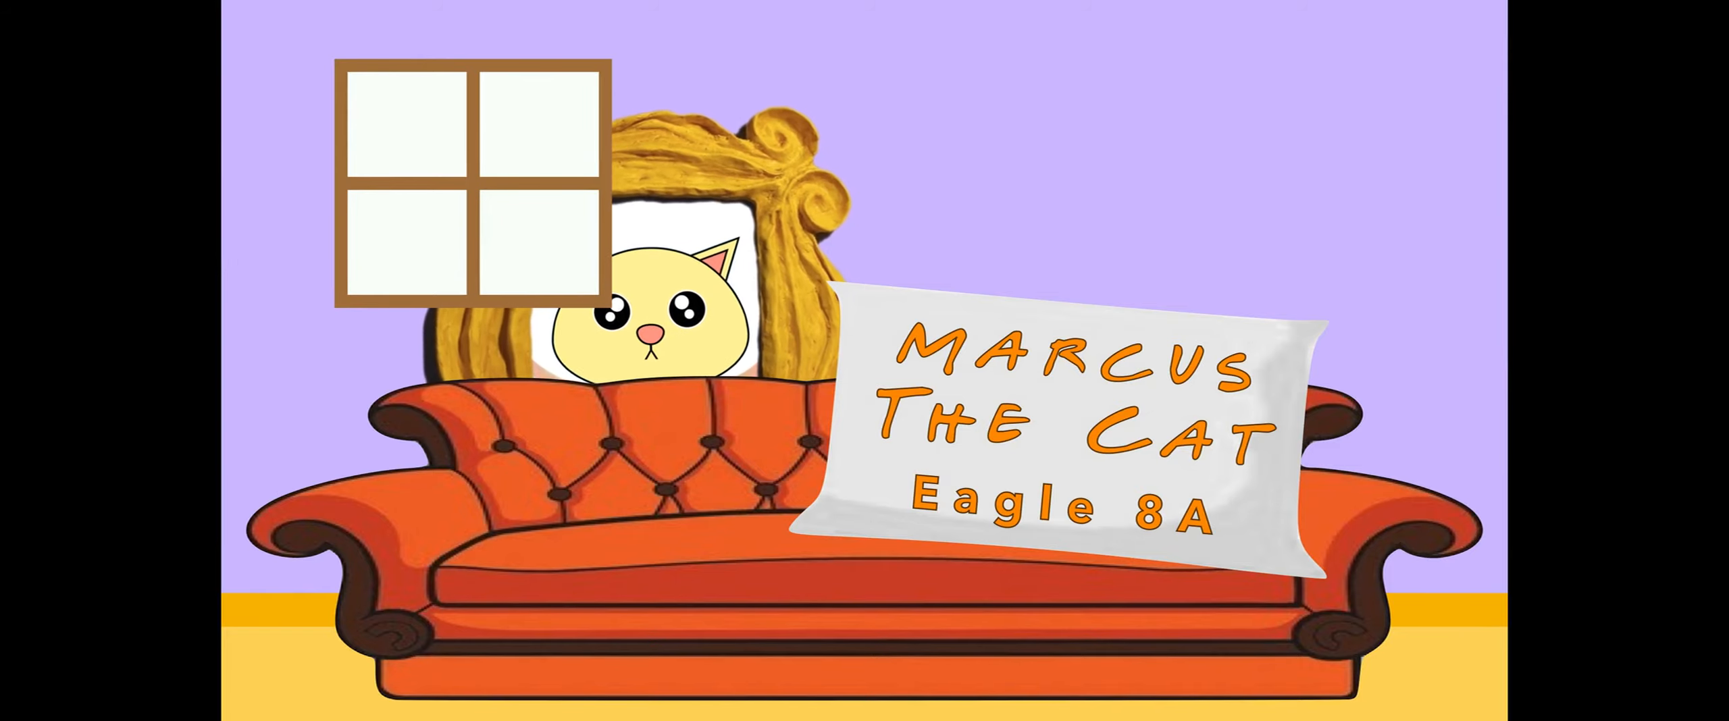
key(Escape)
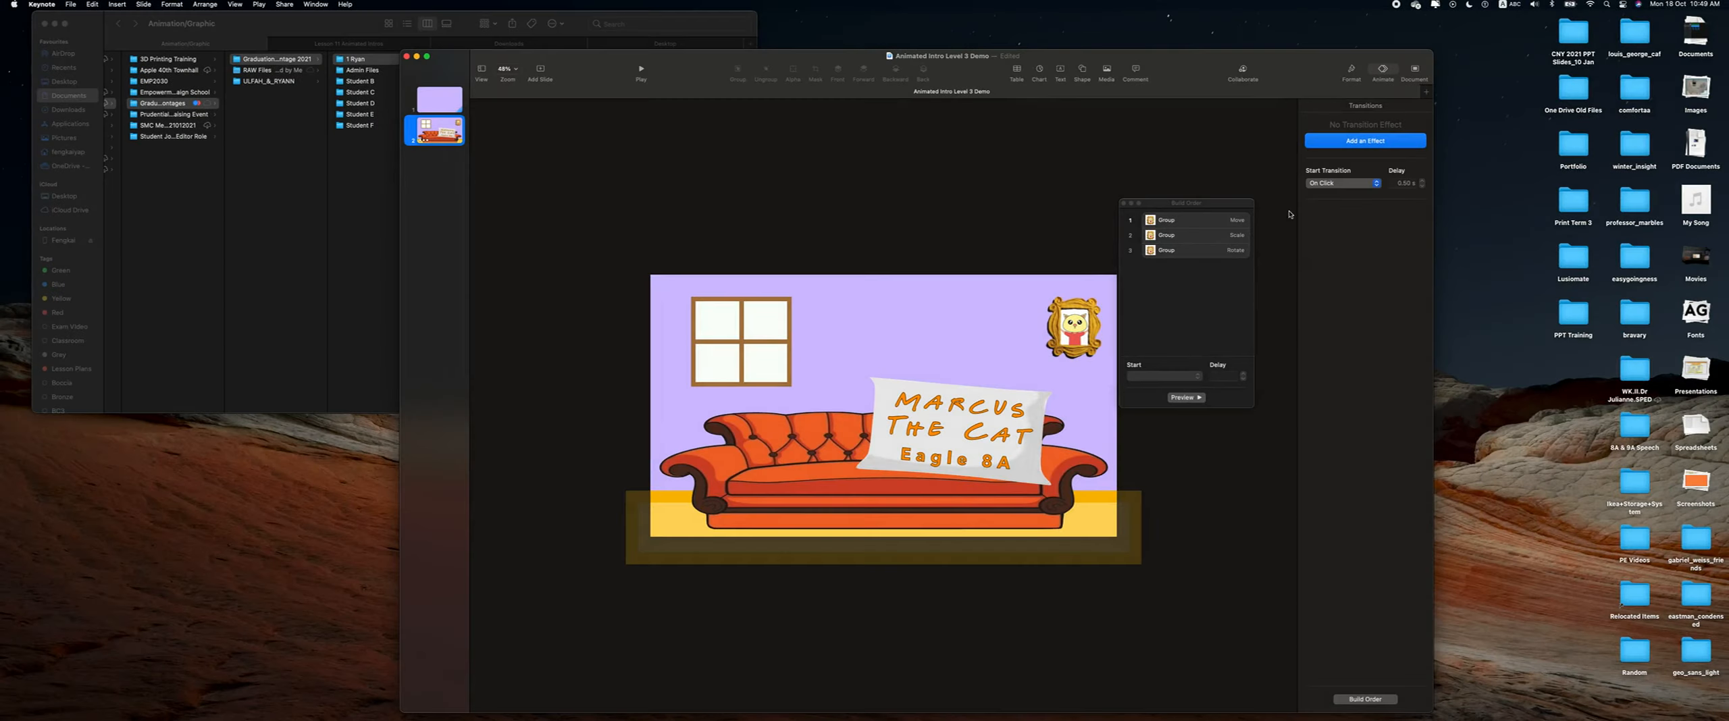
Bring the framed cat picture to the front of all objects on both slides.
click(1096, 352)
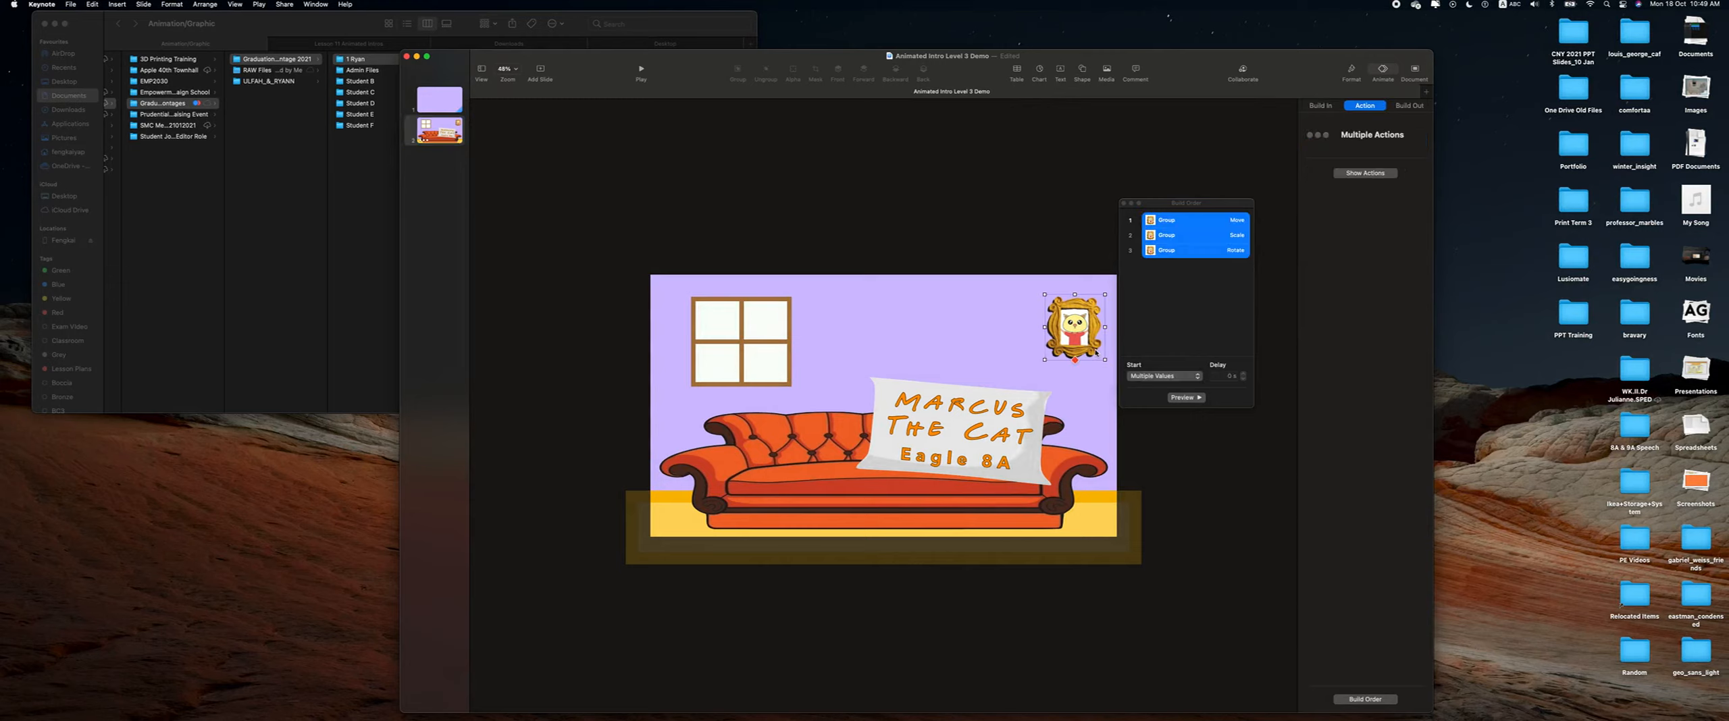
click(1352, 72)
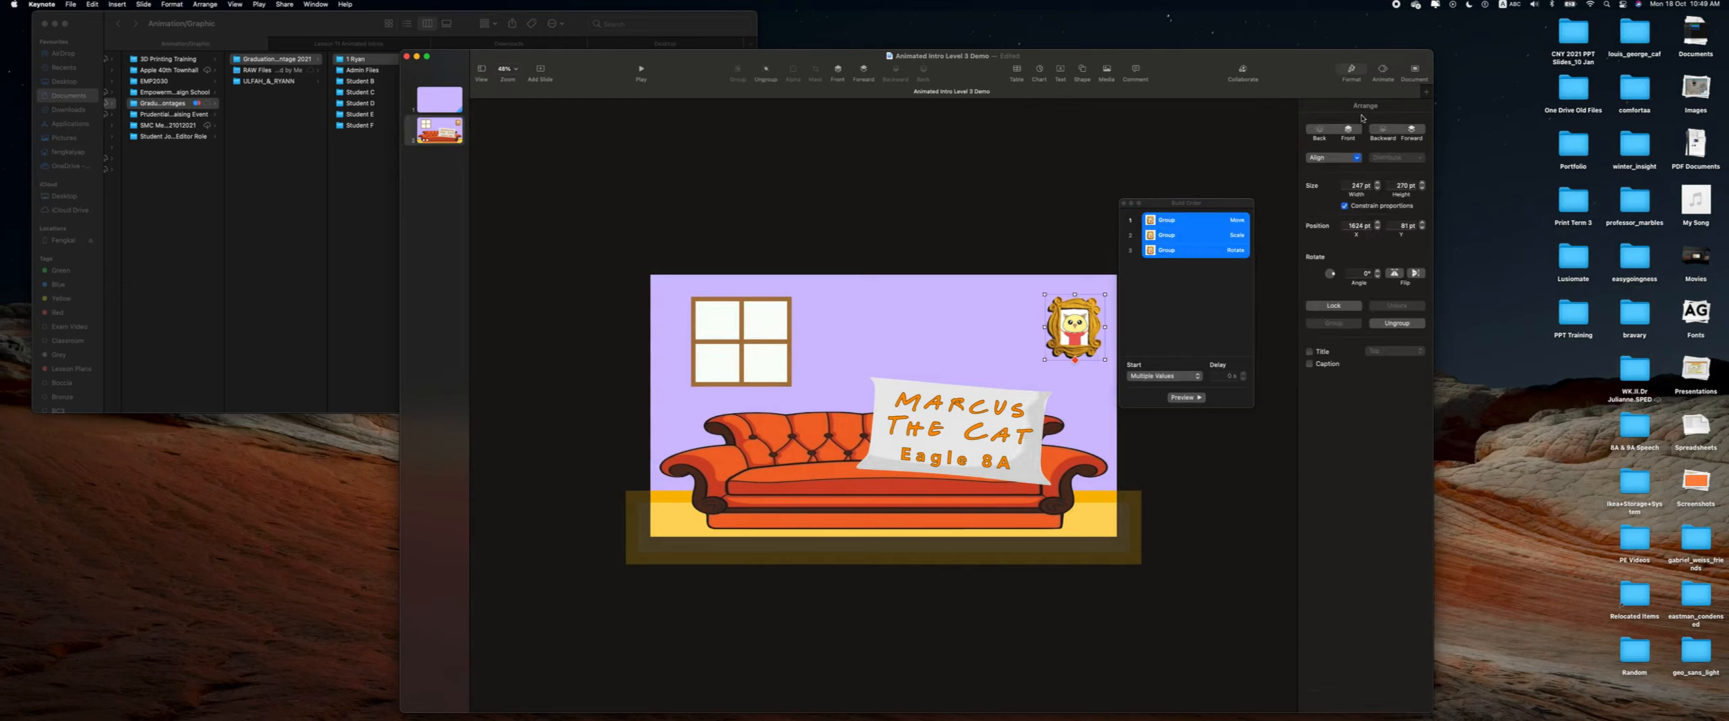
click(451, 102)
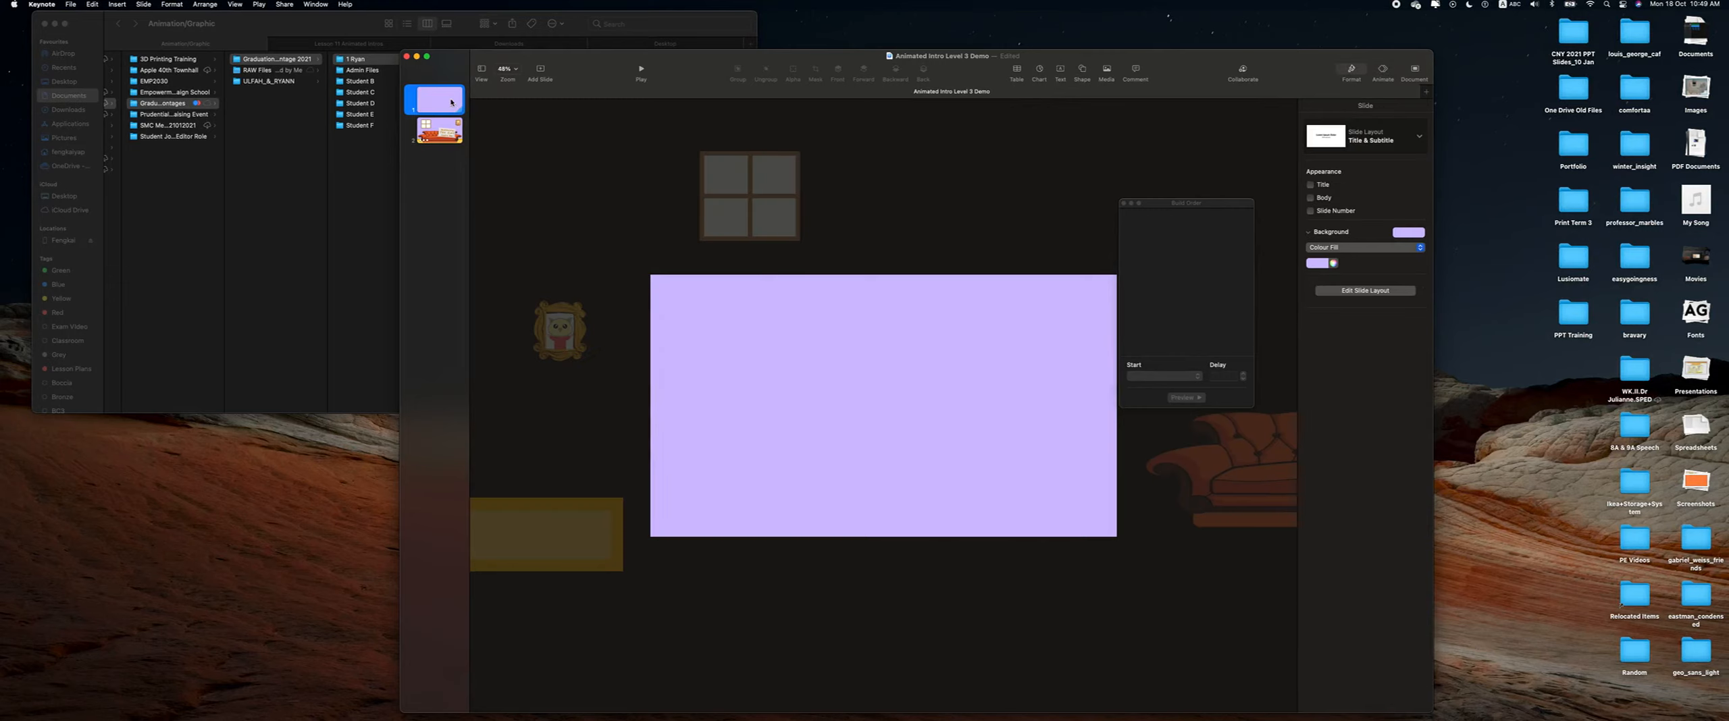
click(567, 344)
click(1347, 130)
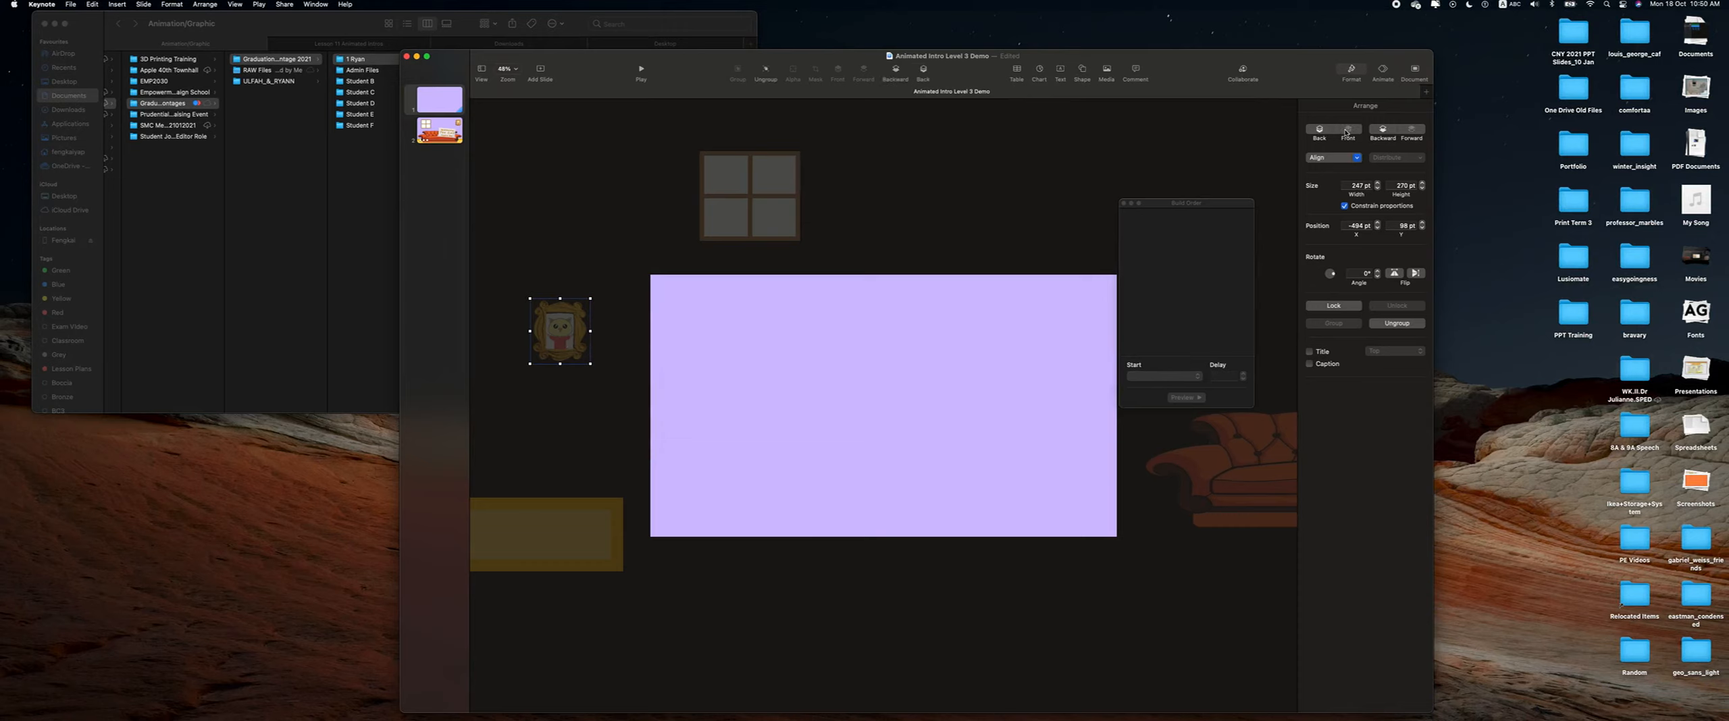
Add an Anvil build-in effect to the second slide's title pillow and preview it.
click(426, 135)
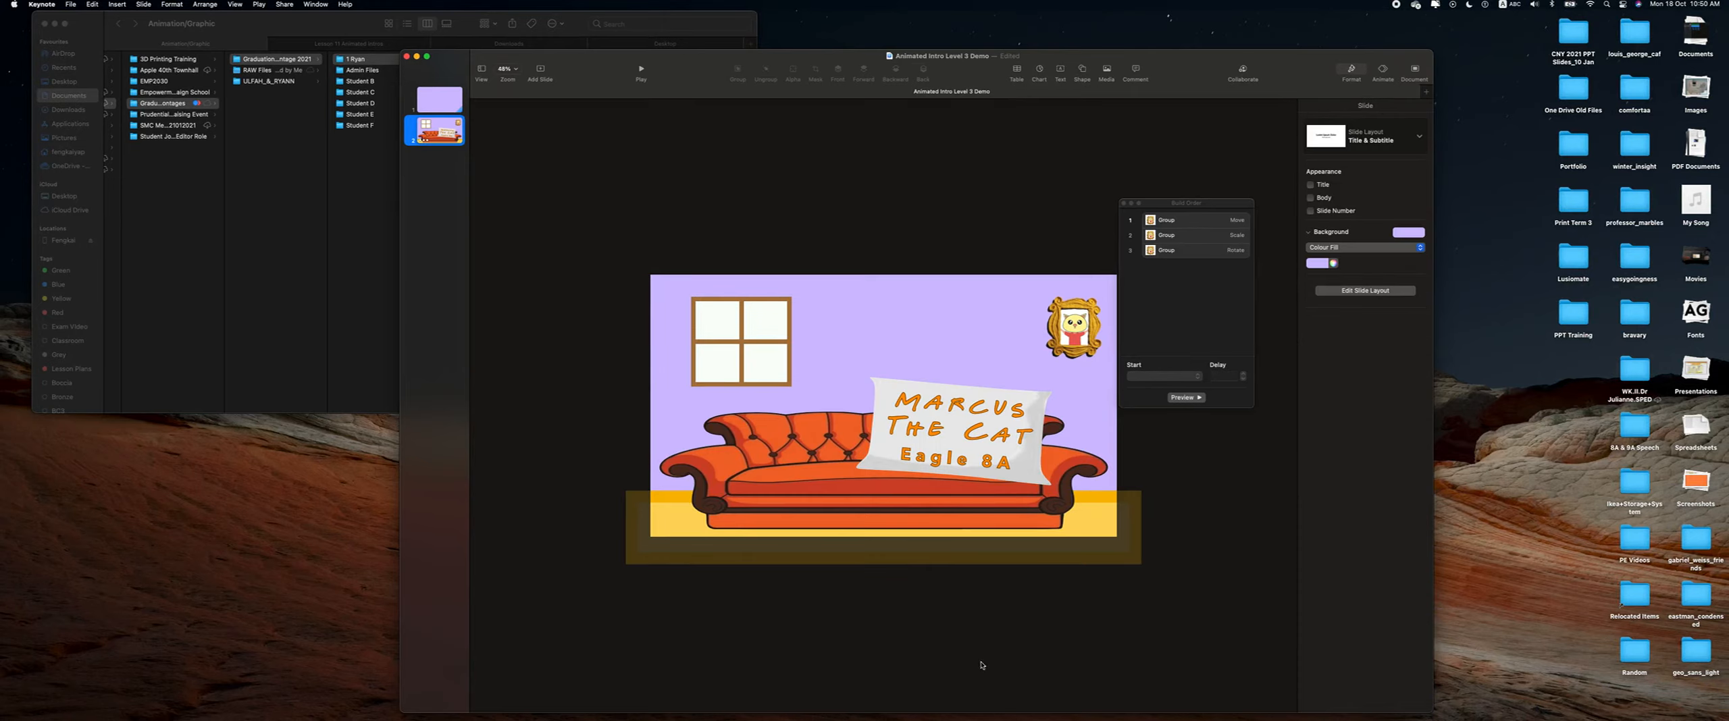
click(1024, 454)
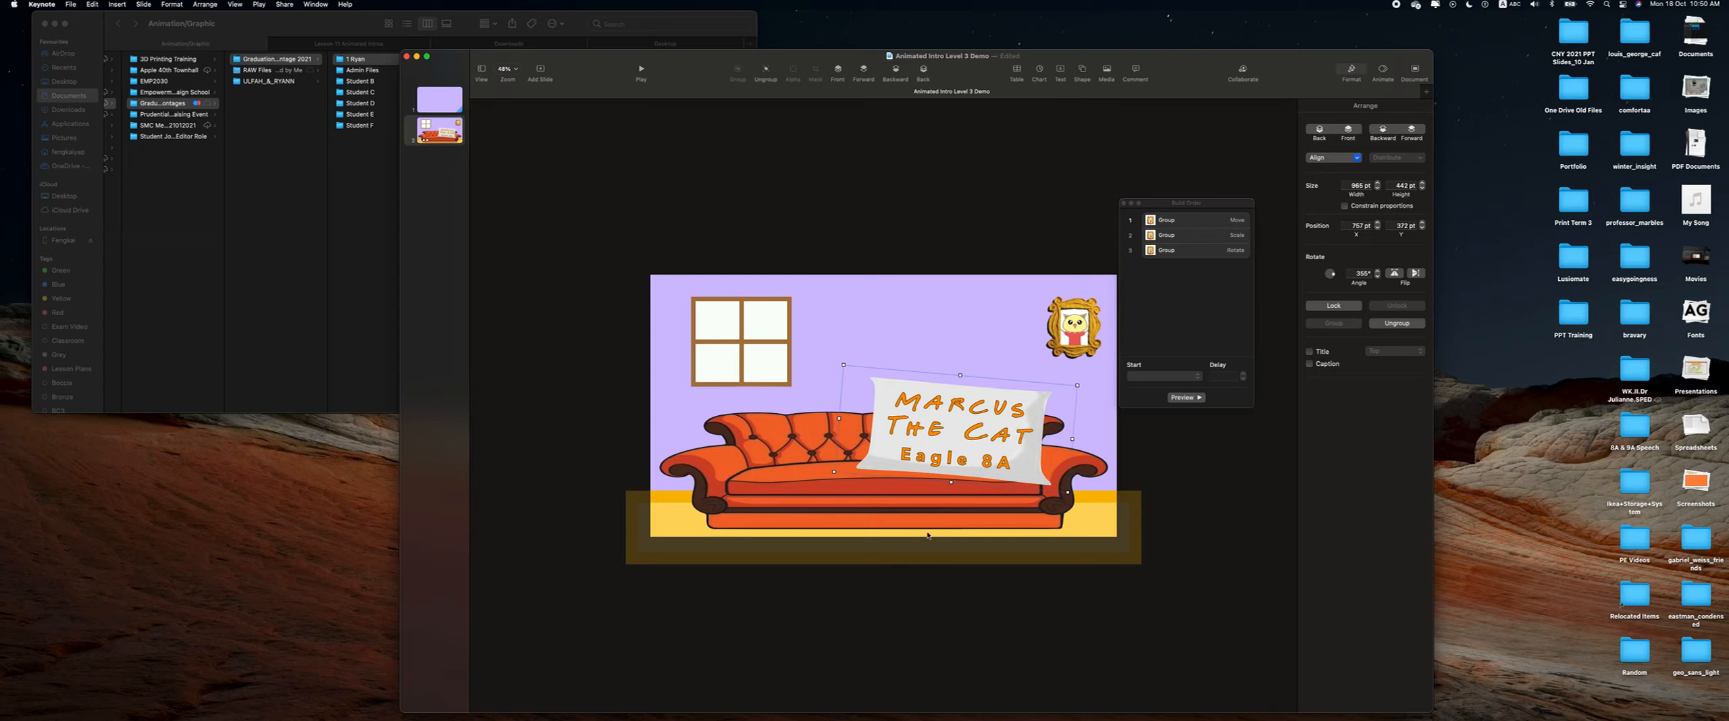
click(1382, 72)
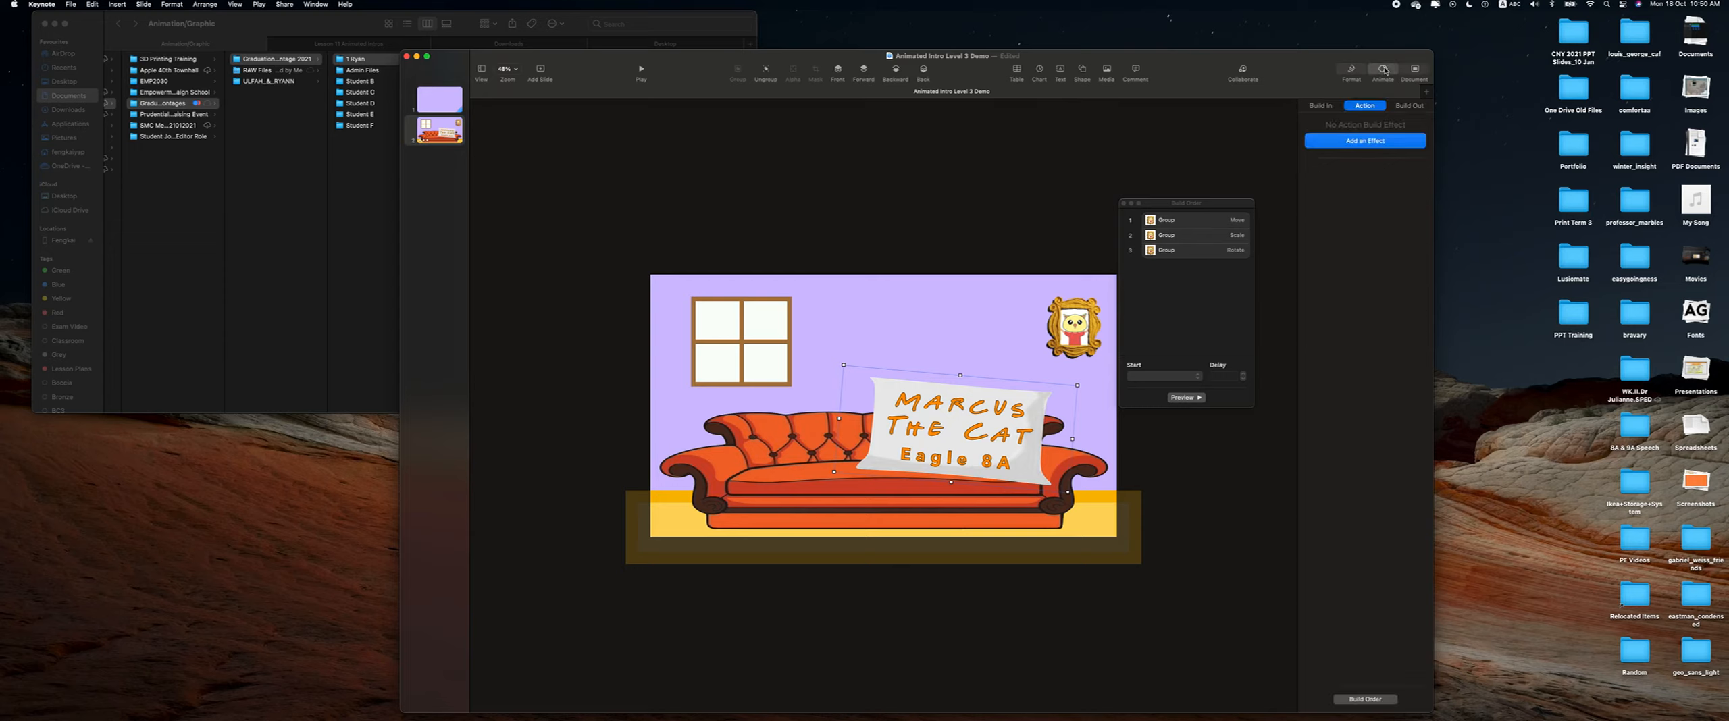
click(1326, 106)
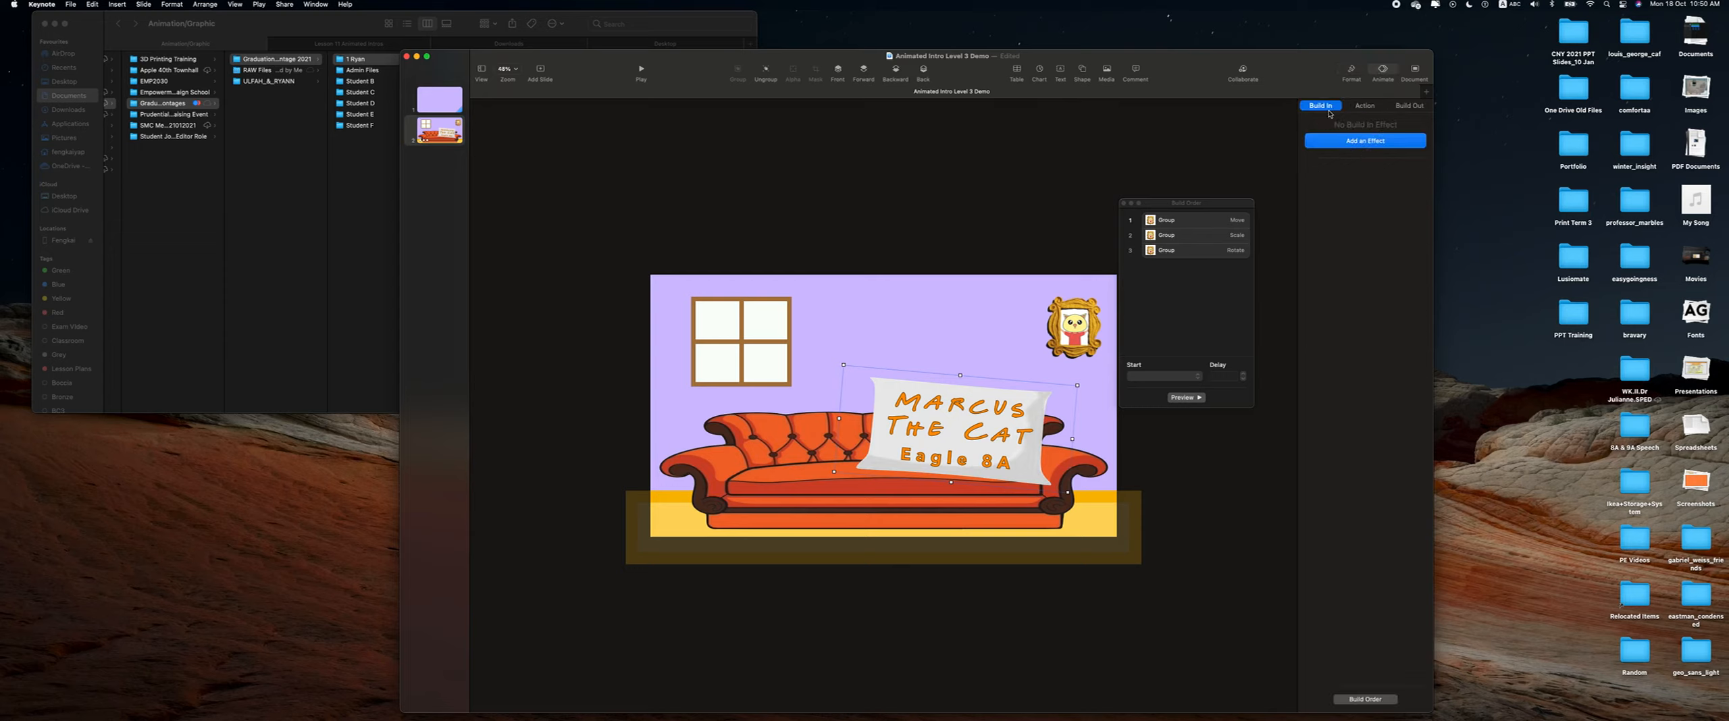
click(1351, 148)
click(1325, 471)
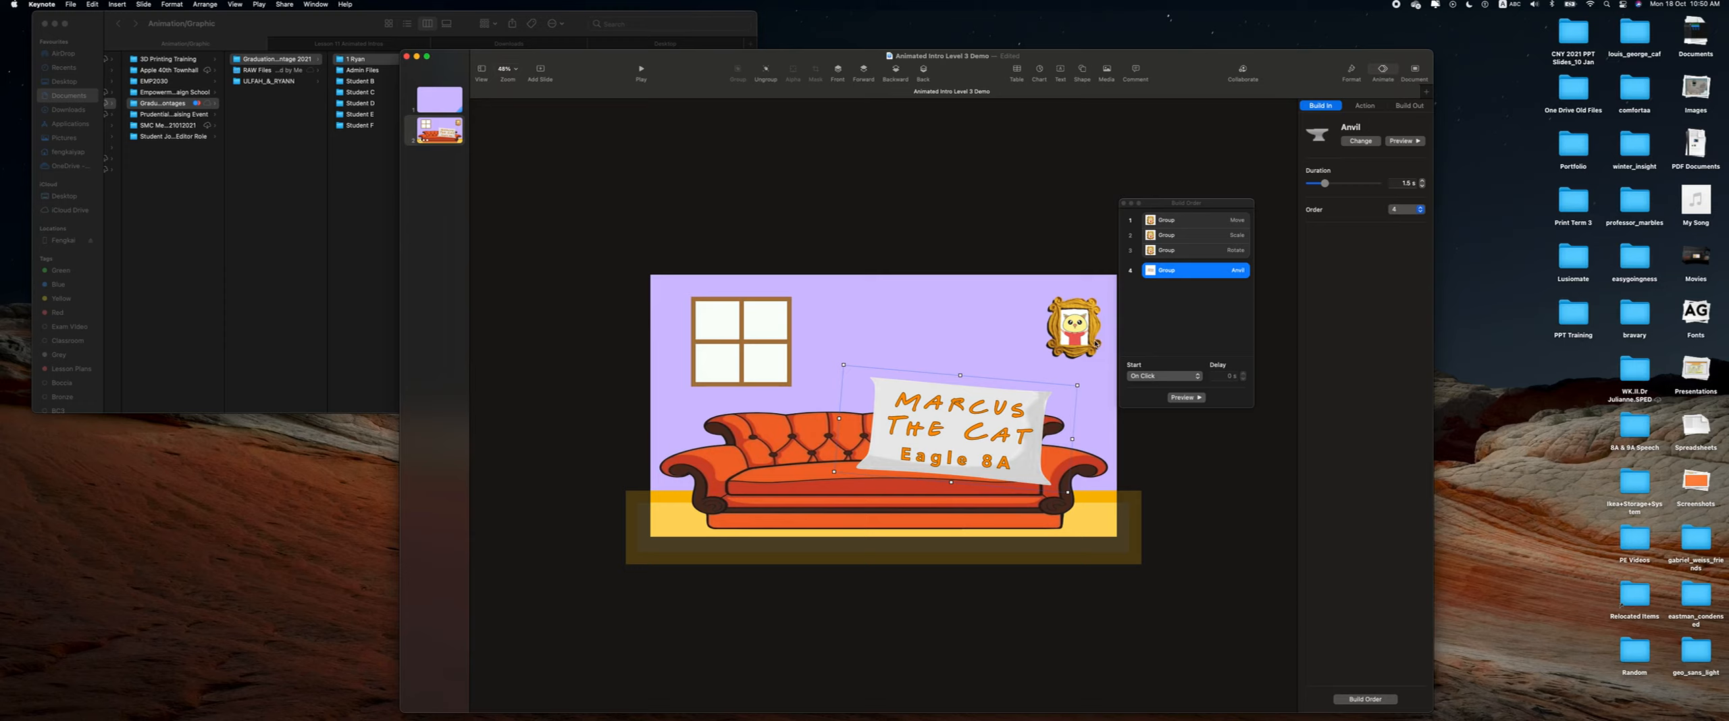
click(1404, 141)
click(1351, 71)
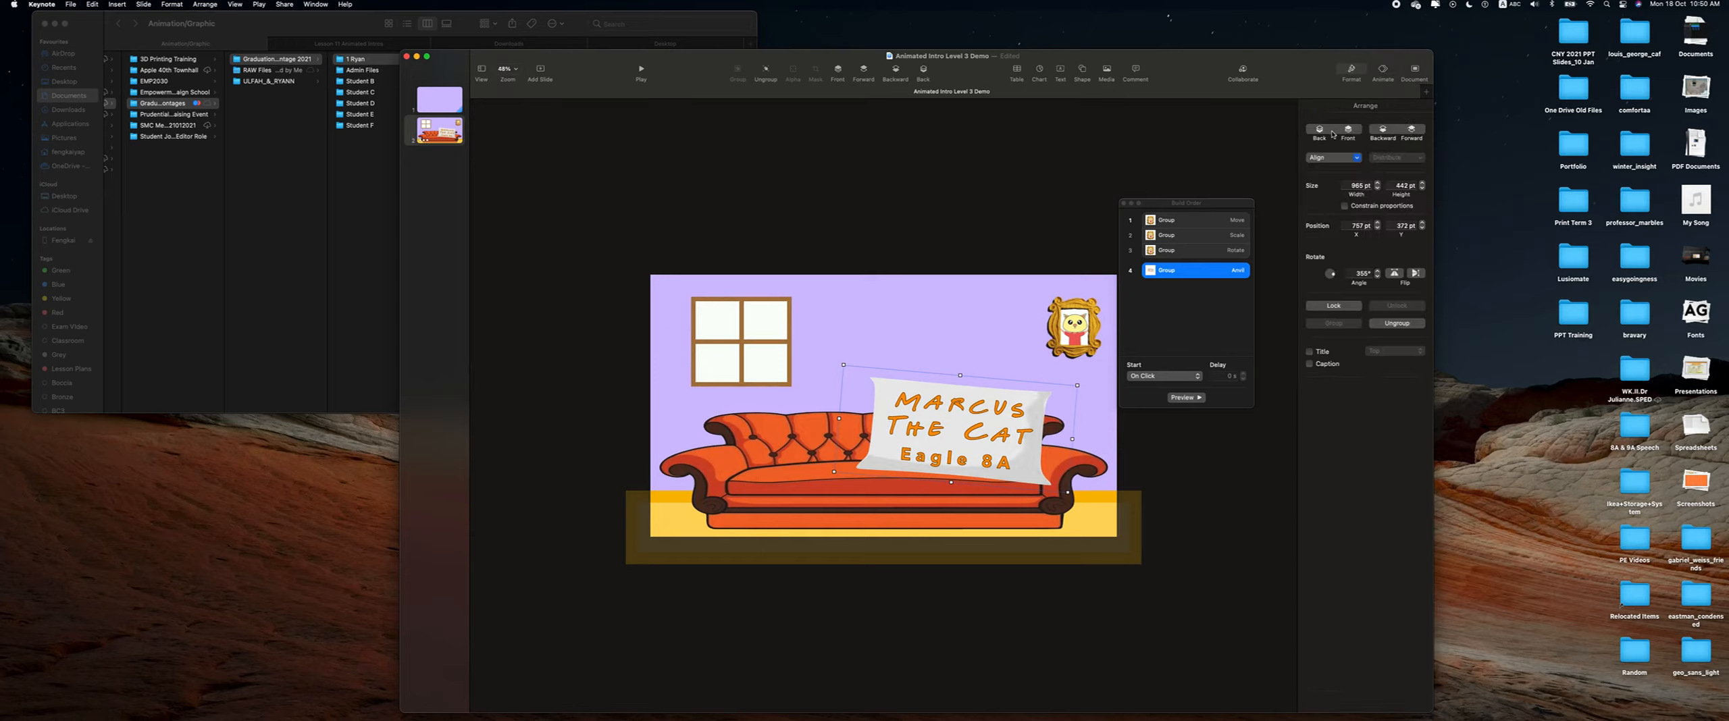
click(441, 98)
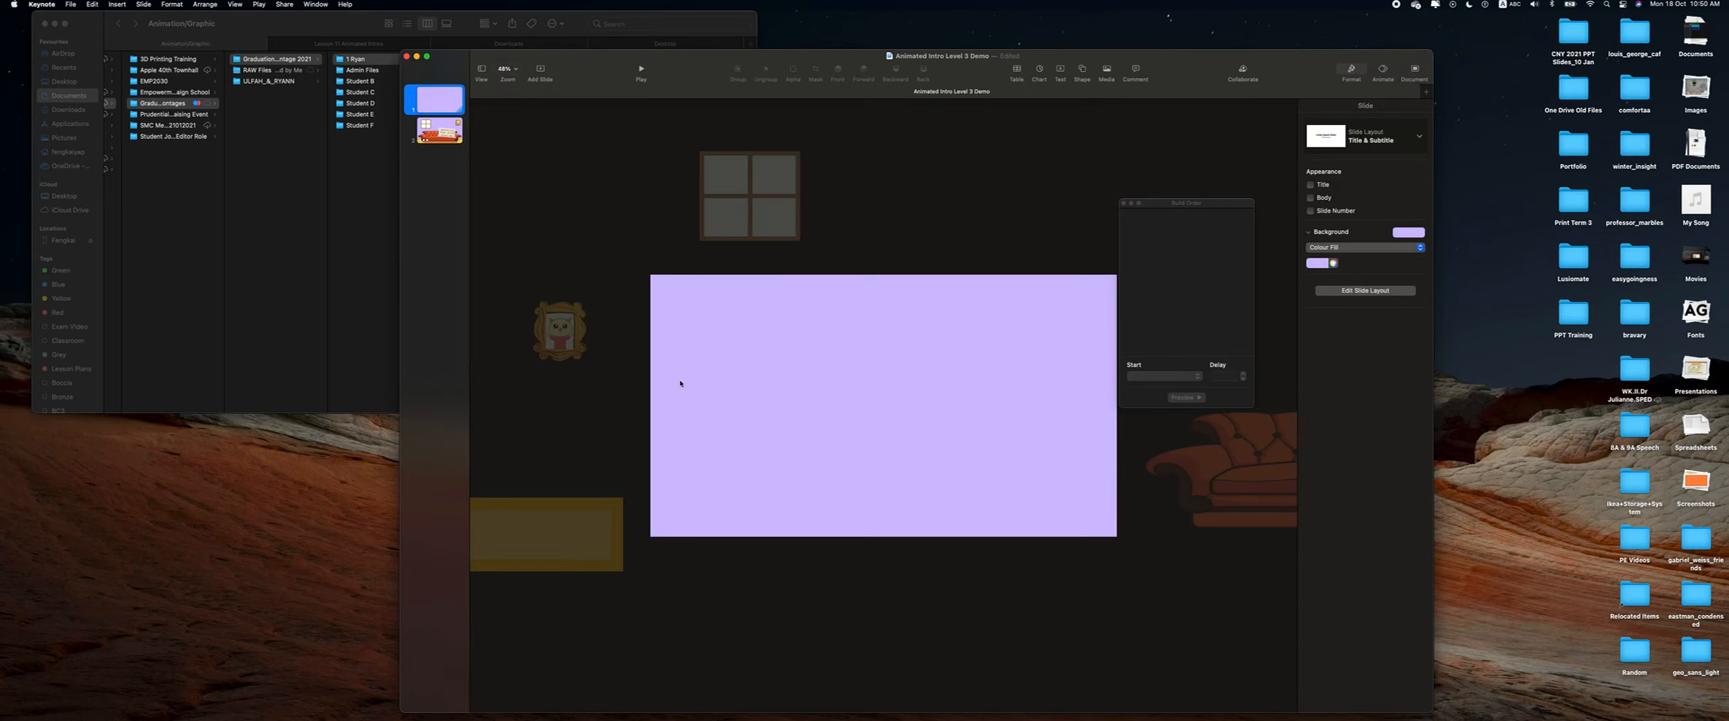
click(457, 136)
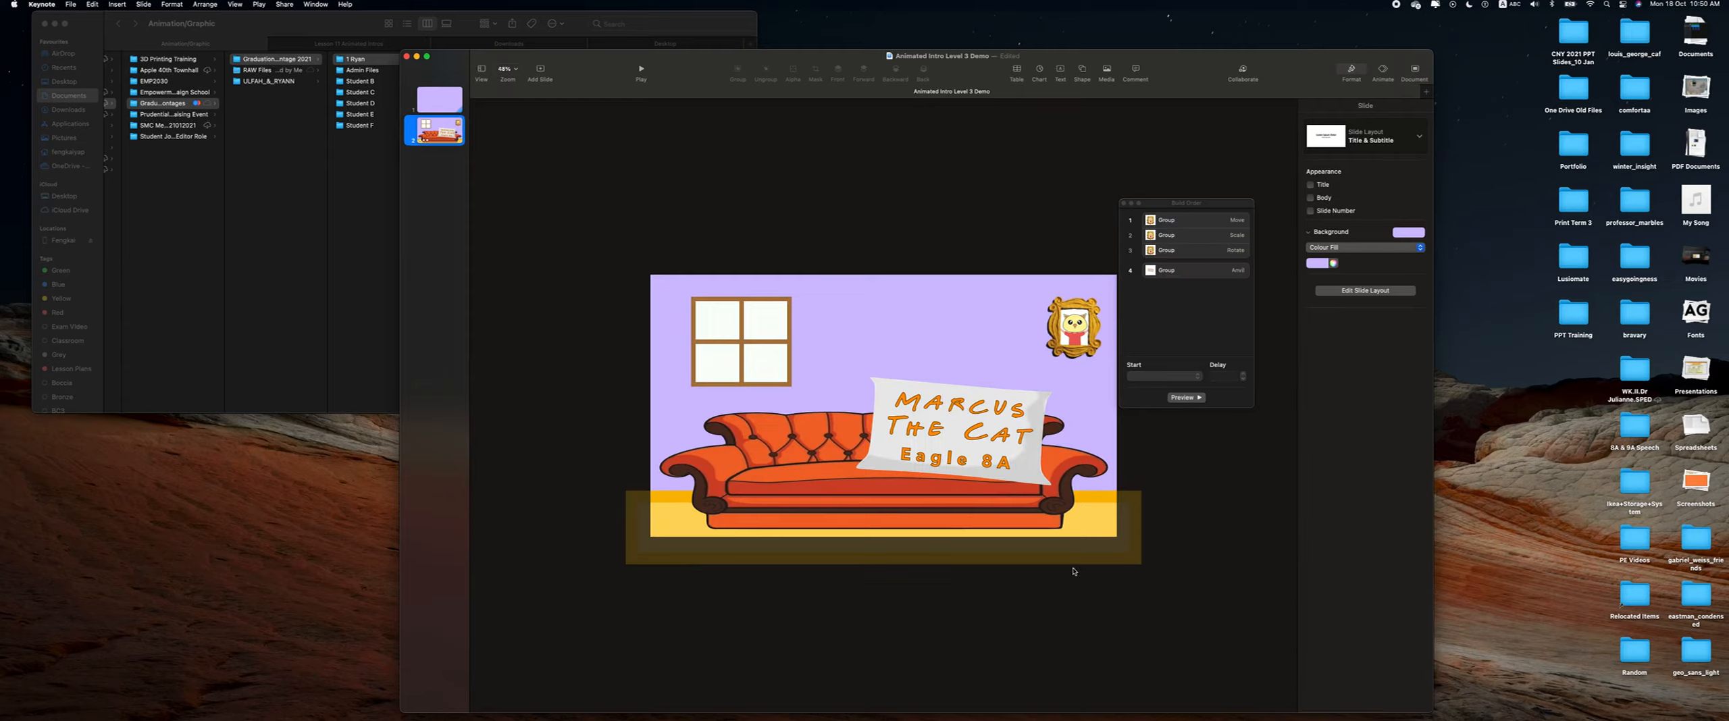
click(989, 432)
click(866, 204)
Play the slideshow from the first slide and advance to the living room scene.
click(436, 102)
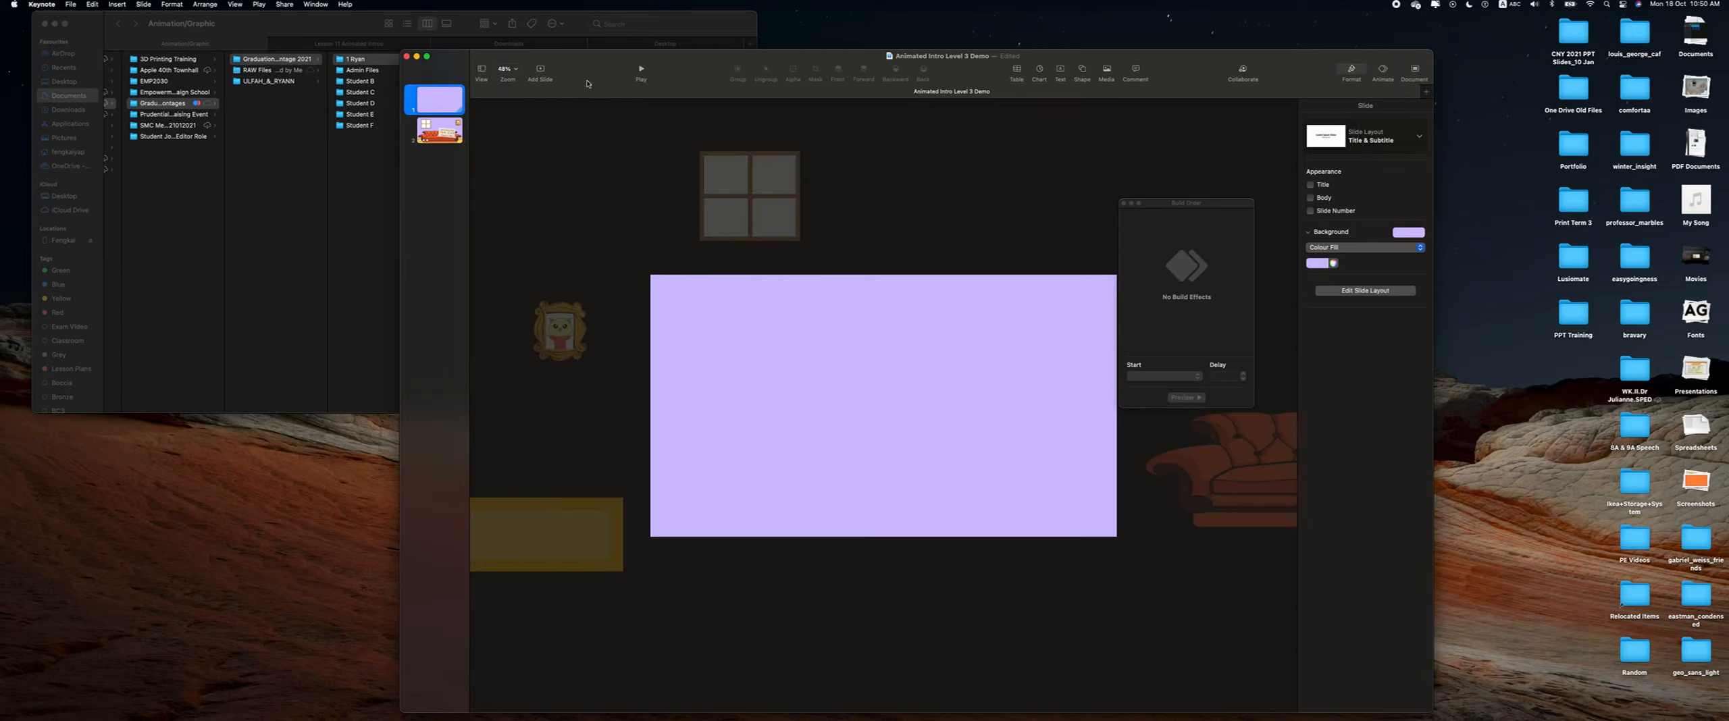
click(641, 70)
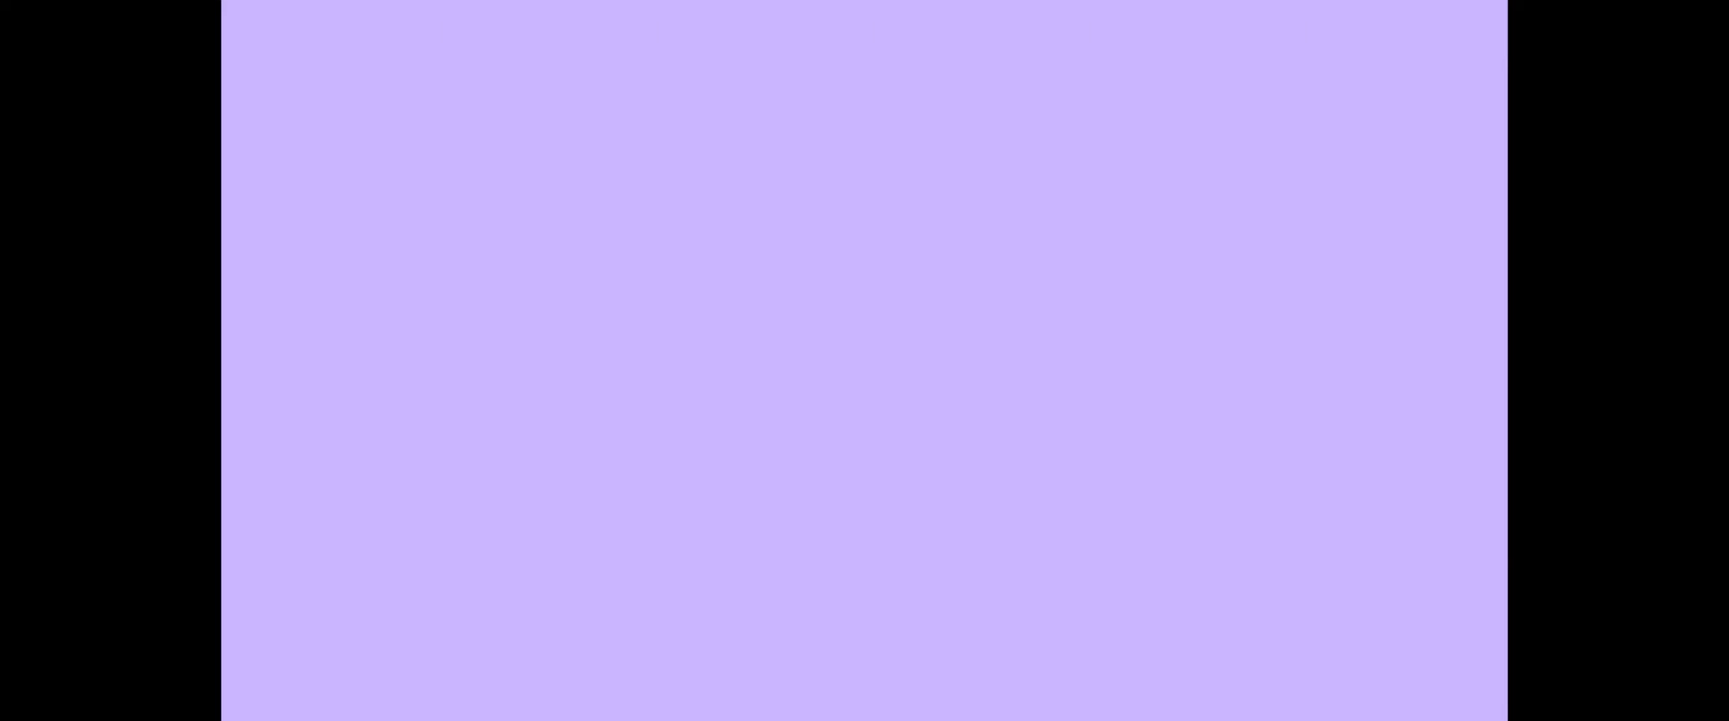
key(Right)
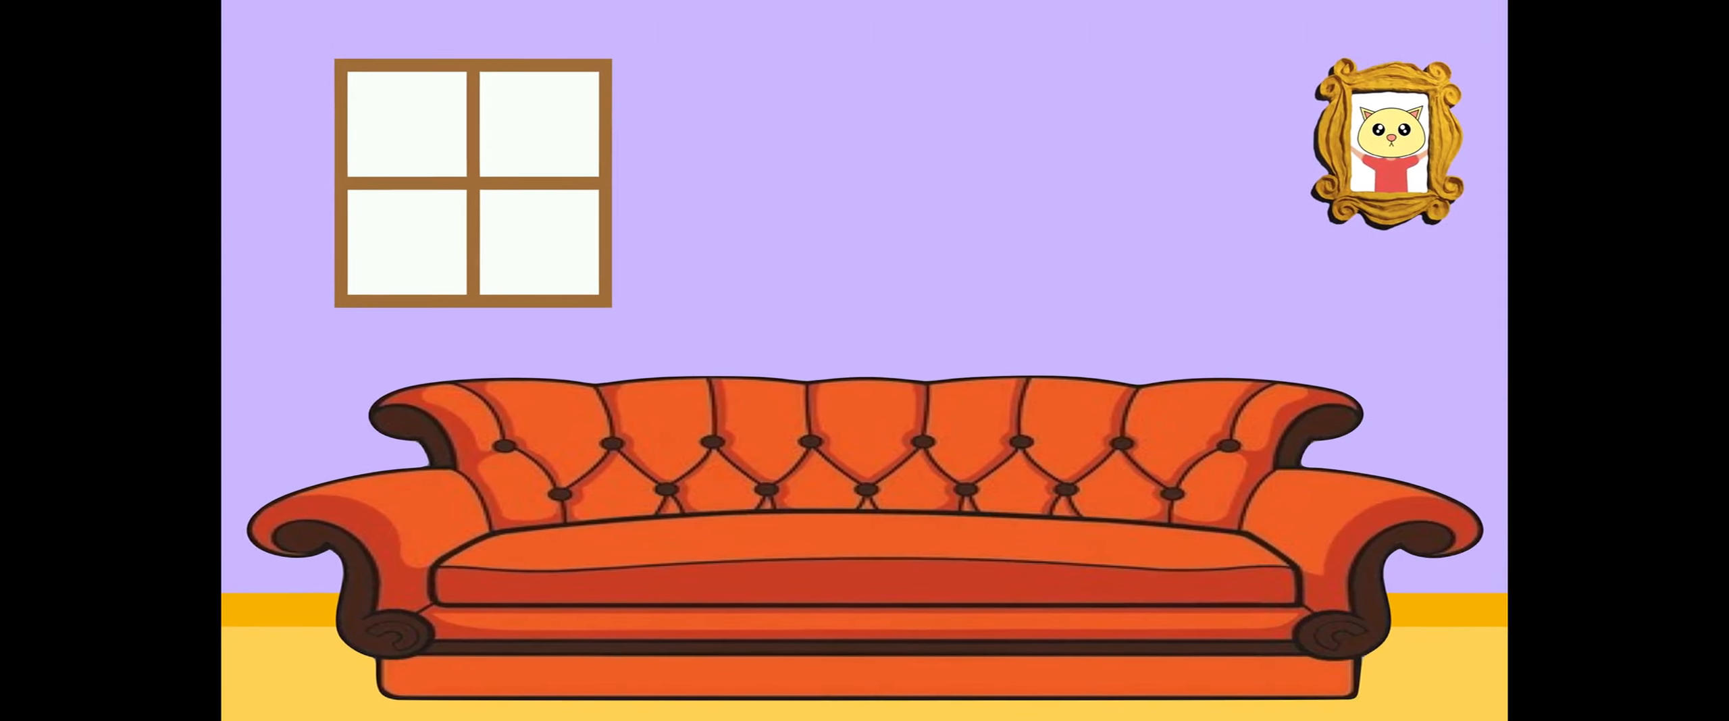